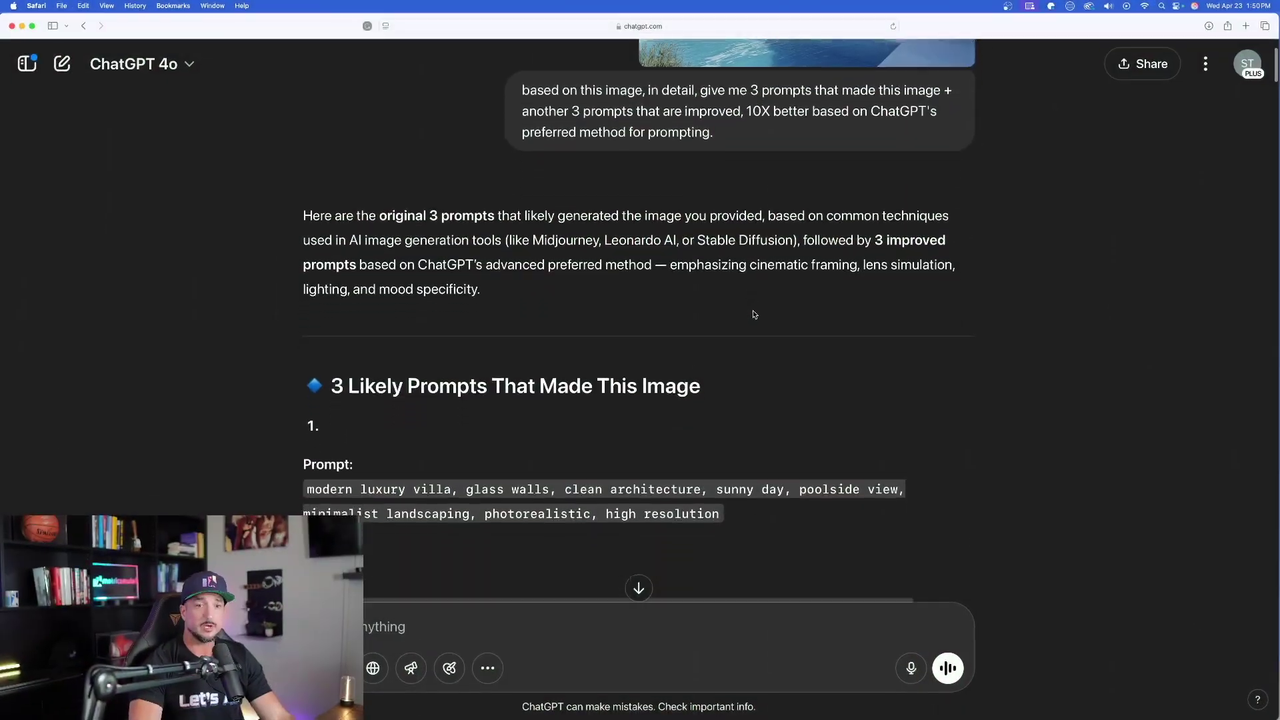
scroll(752, 311, "down", 5)
scroll(742, 300, "down", 6)
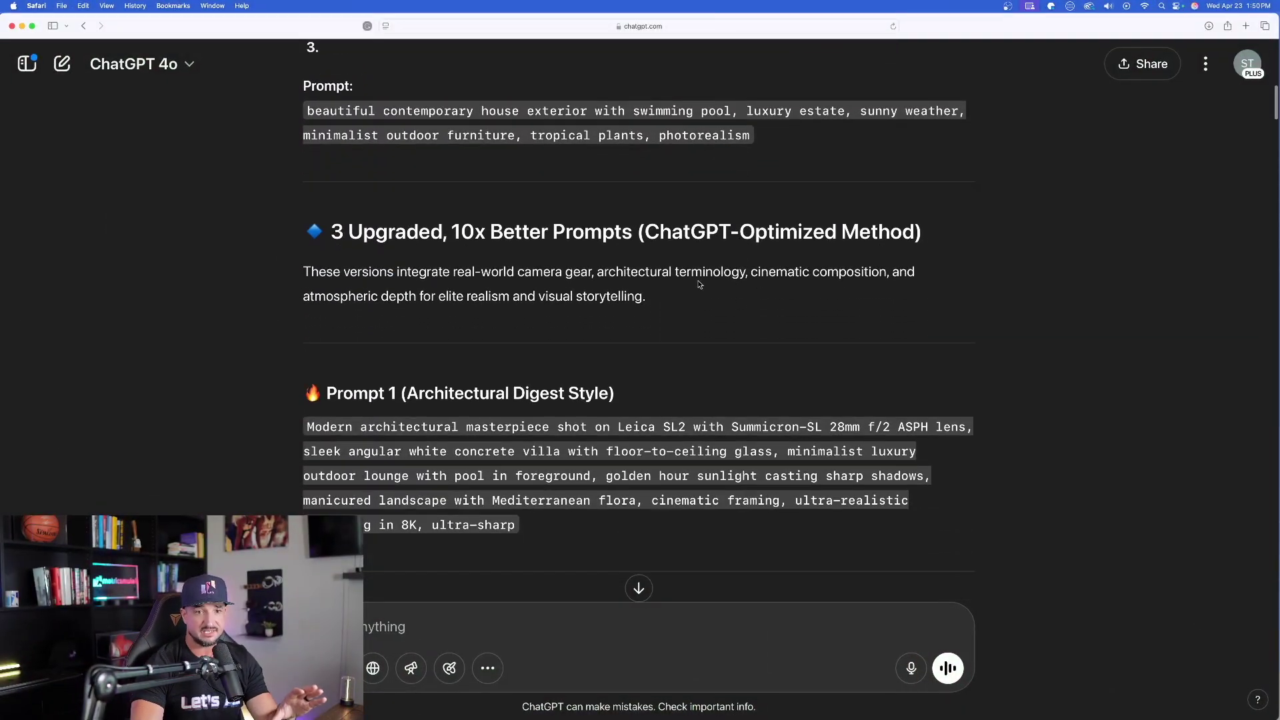
scroll(1008, 620, "down", 10)
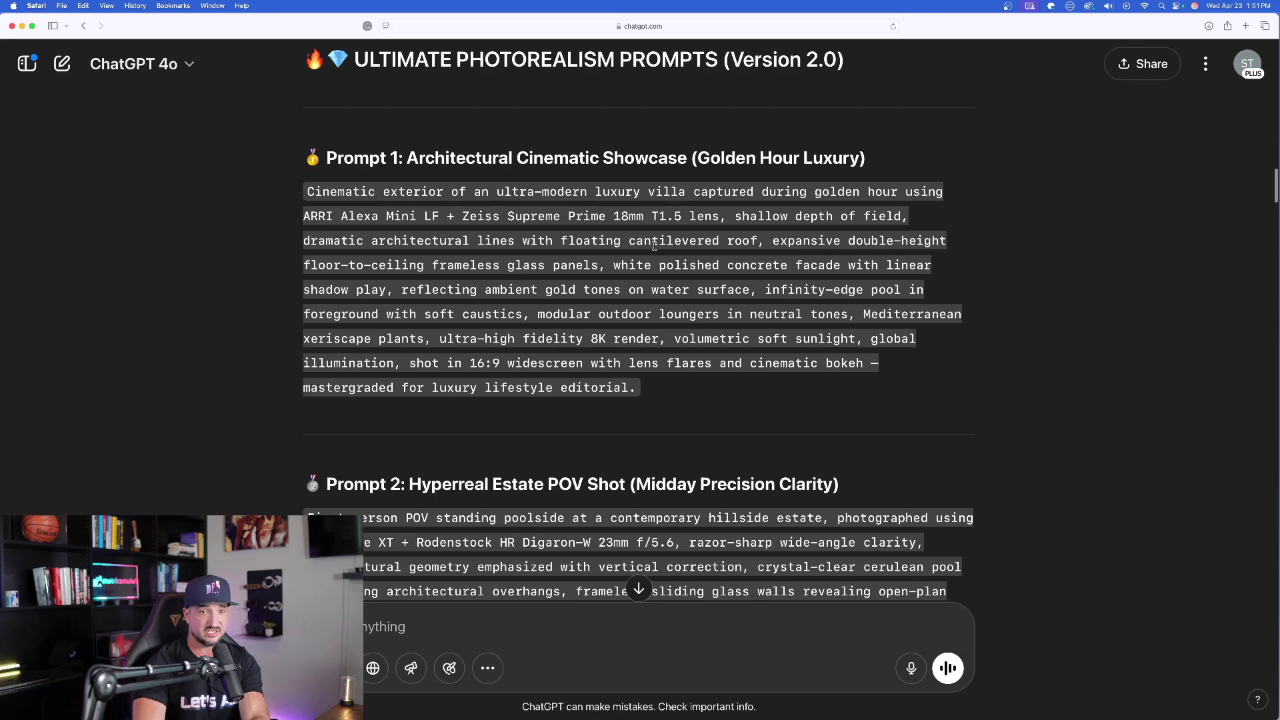
scroll(616, 264, "up", 5)
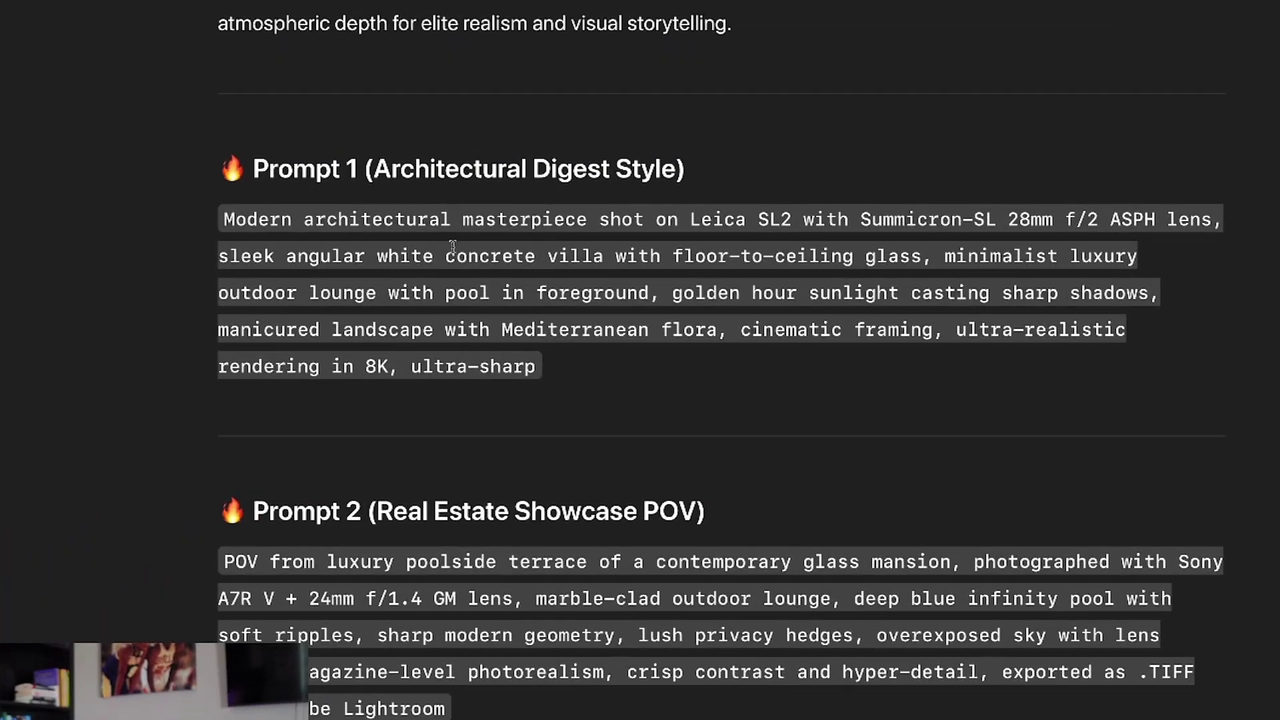
scroll(453, 247, "down", 15)
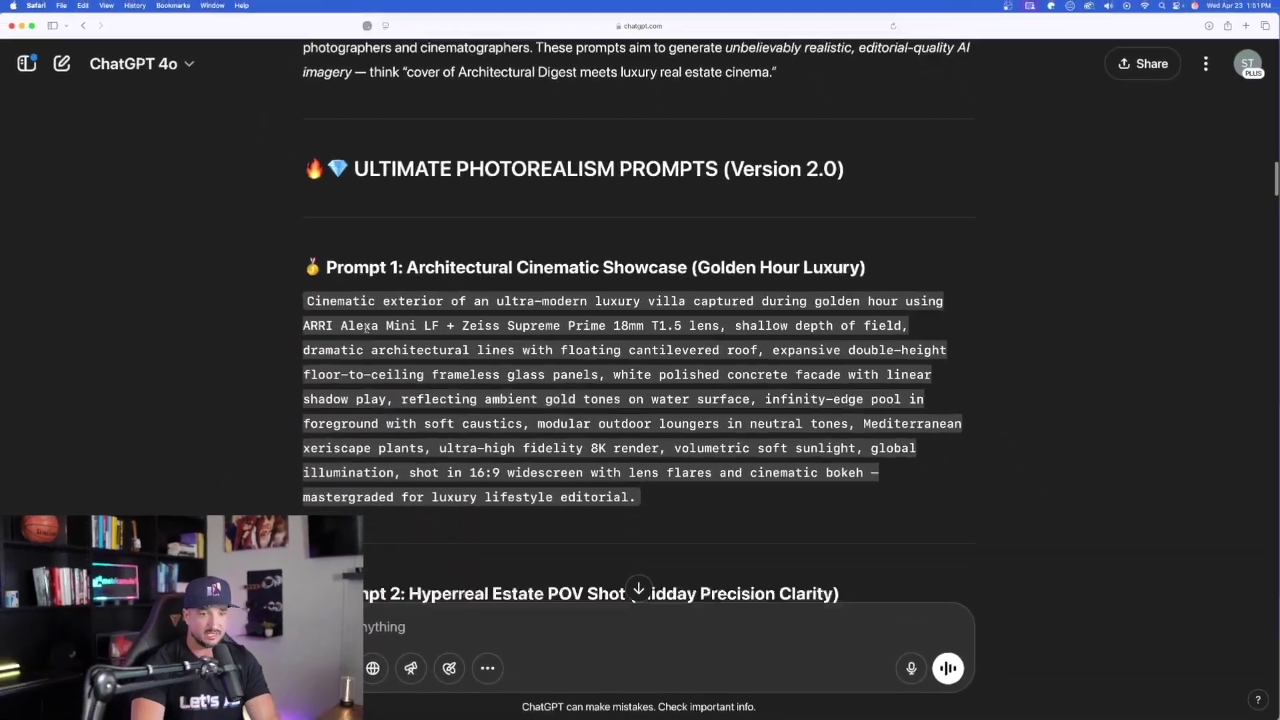
scroll(360, 355, "down", 15)
scroll(457, 286, "down", 10)
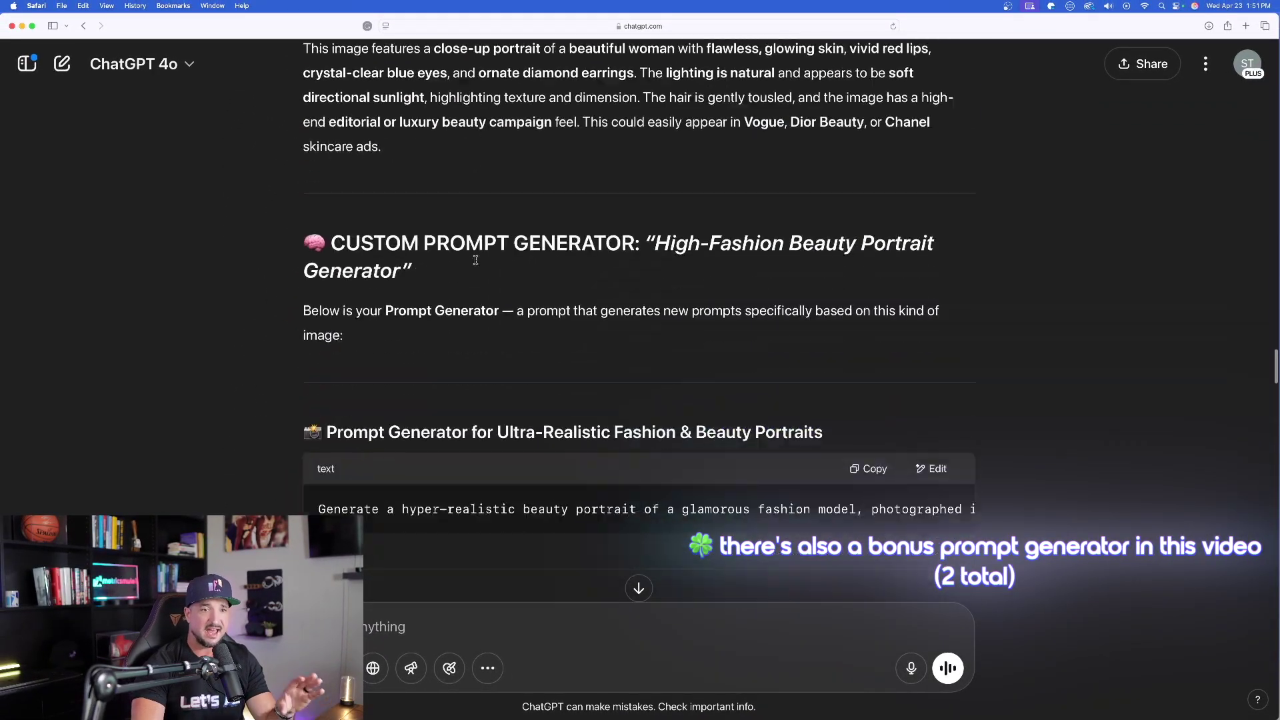
scroll(475, 260, "down", 20)
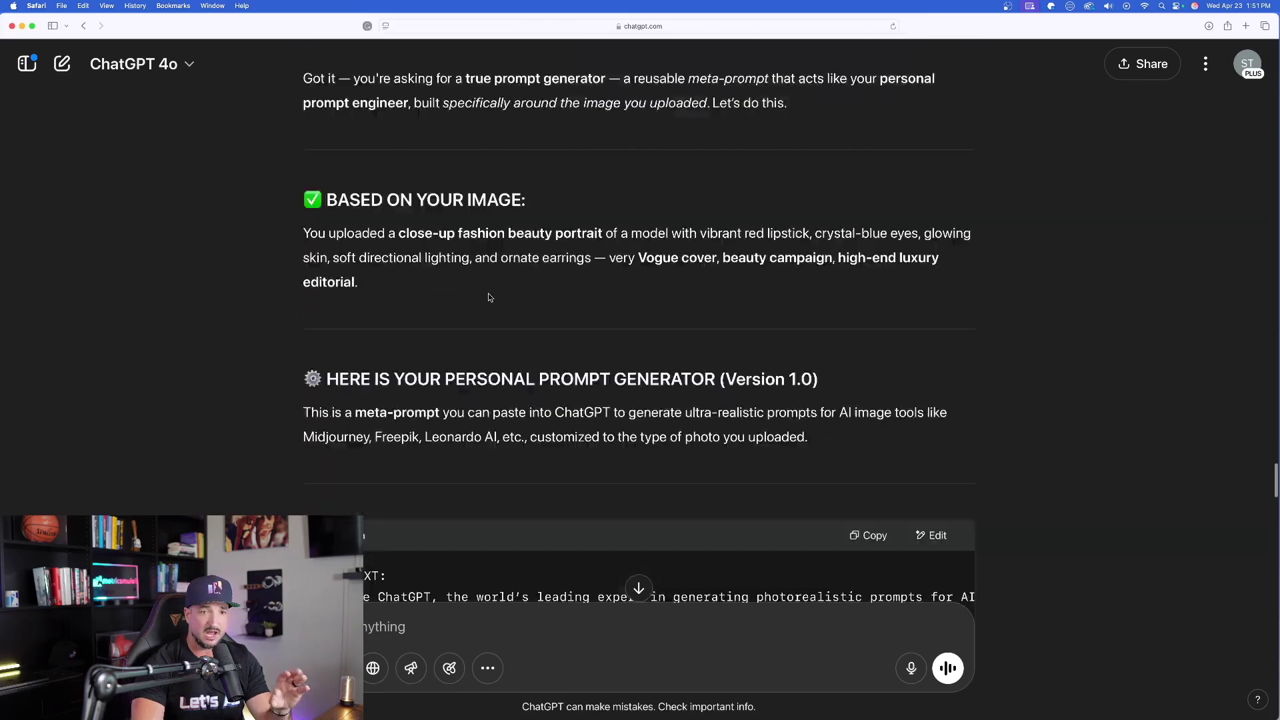
scroll(491, 291, "up", 20)
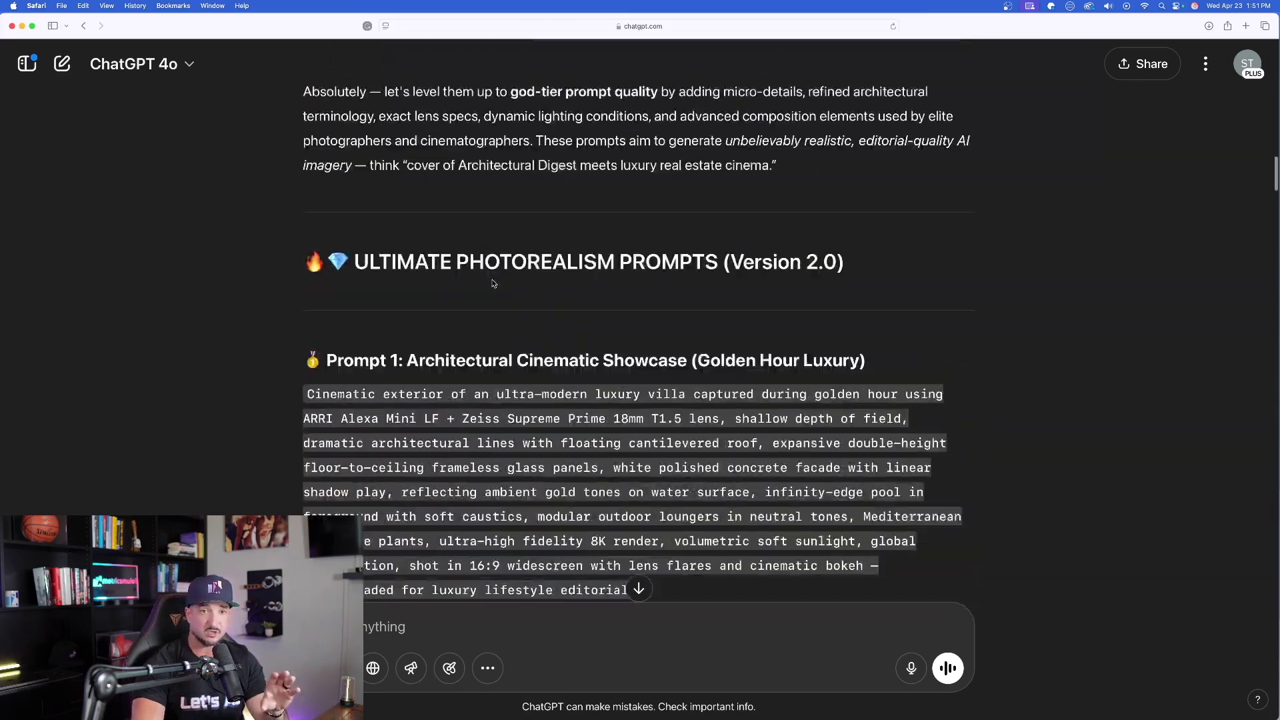
scroll(492, 284, "up", 20)
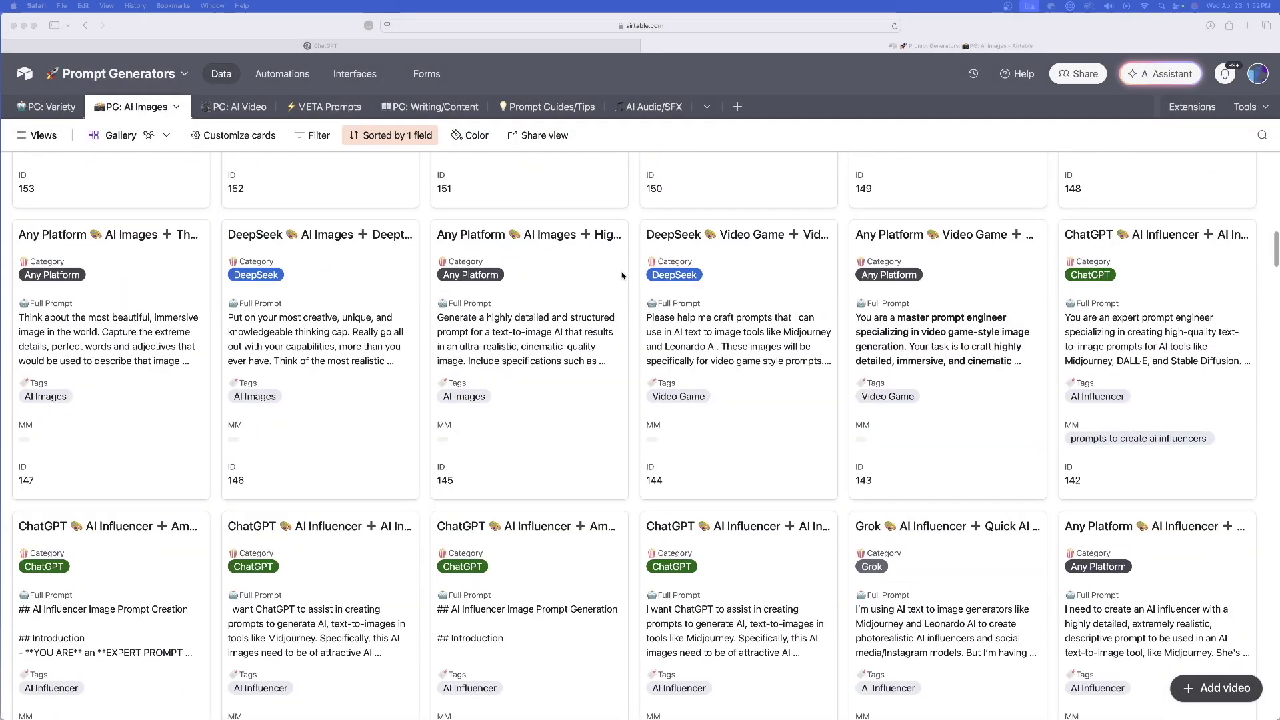
Scroll the PG: AI Images prompt list up and down to locate record 178.
scroll(686, 241, "up", 6)
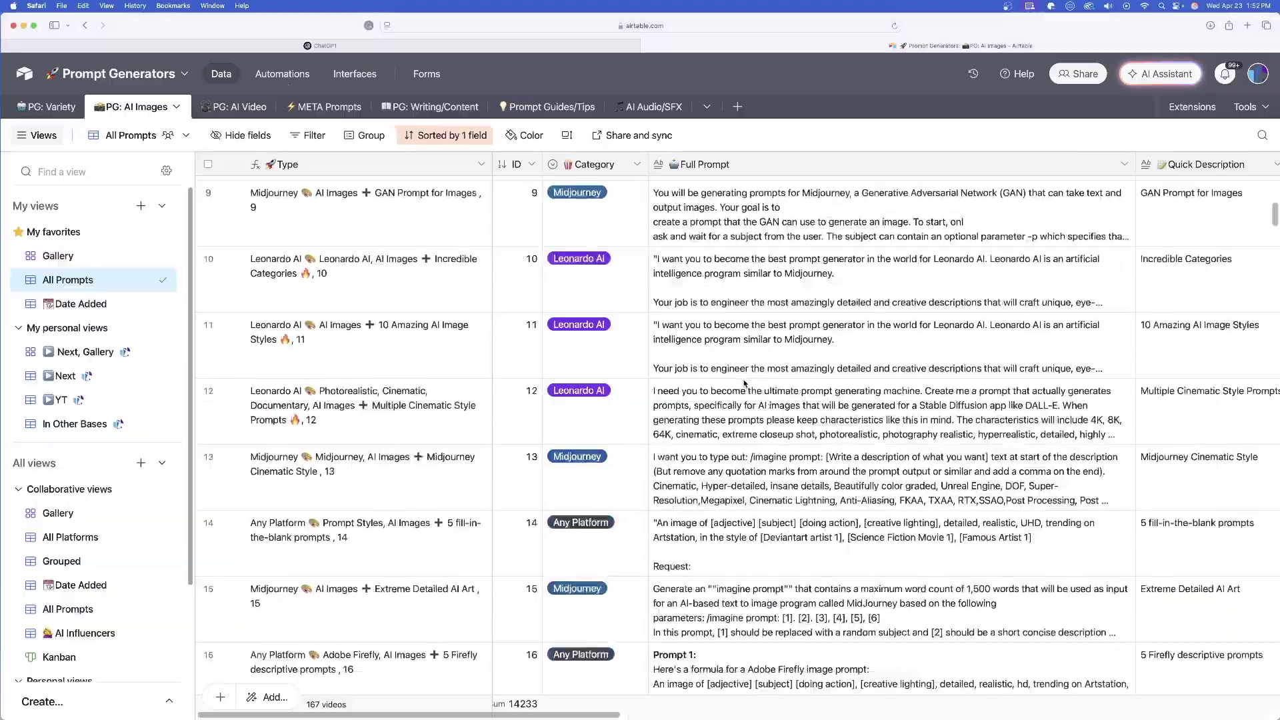
scroll(745, 384, "down", 20)
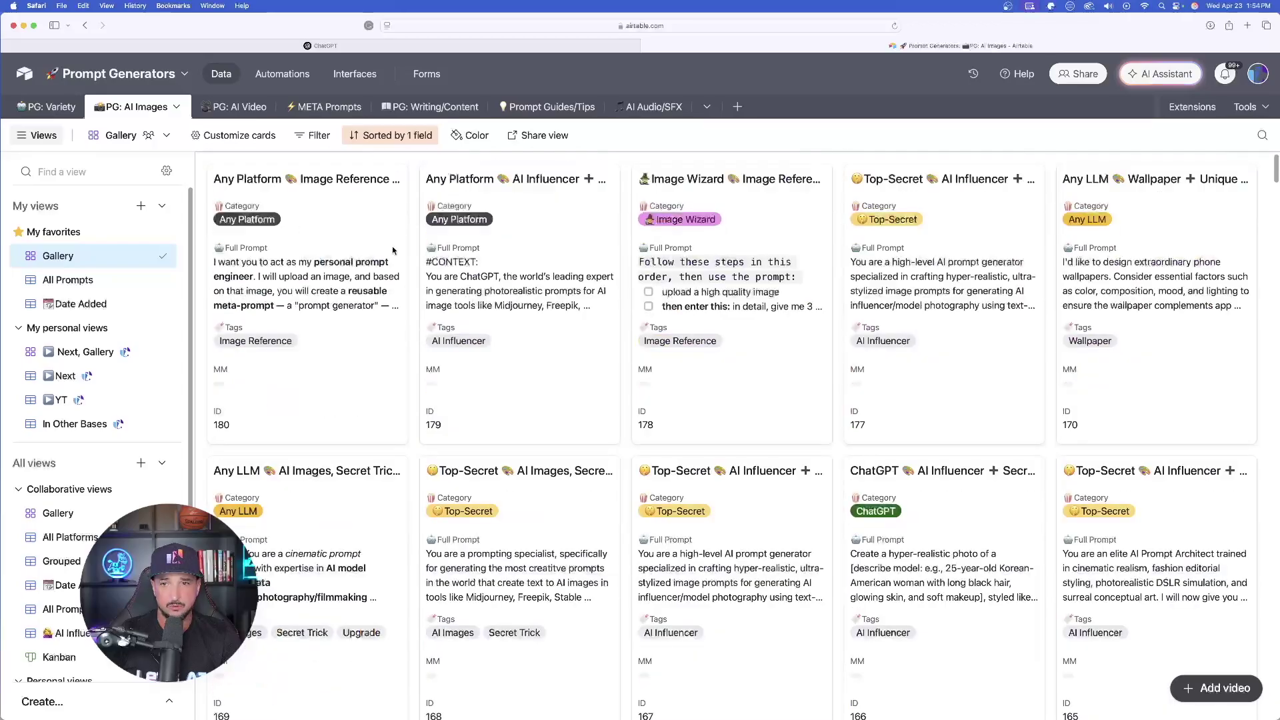
Expand Image Wizard record 178 and scroll through its Full Prompt checklist steps.
left_click(737, 285)
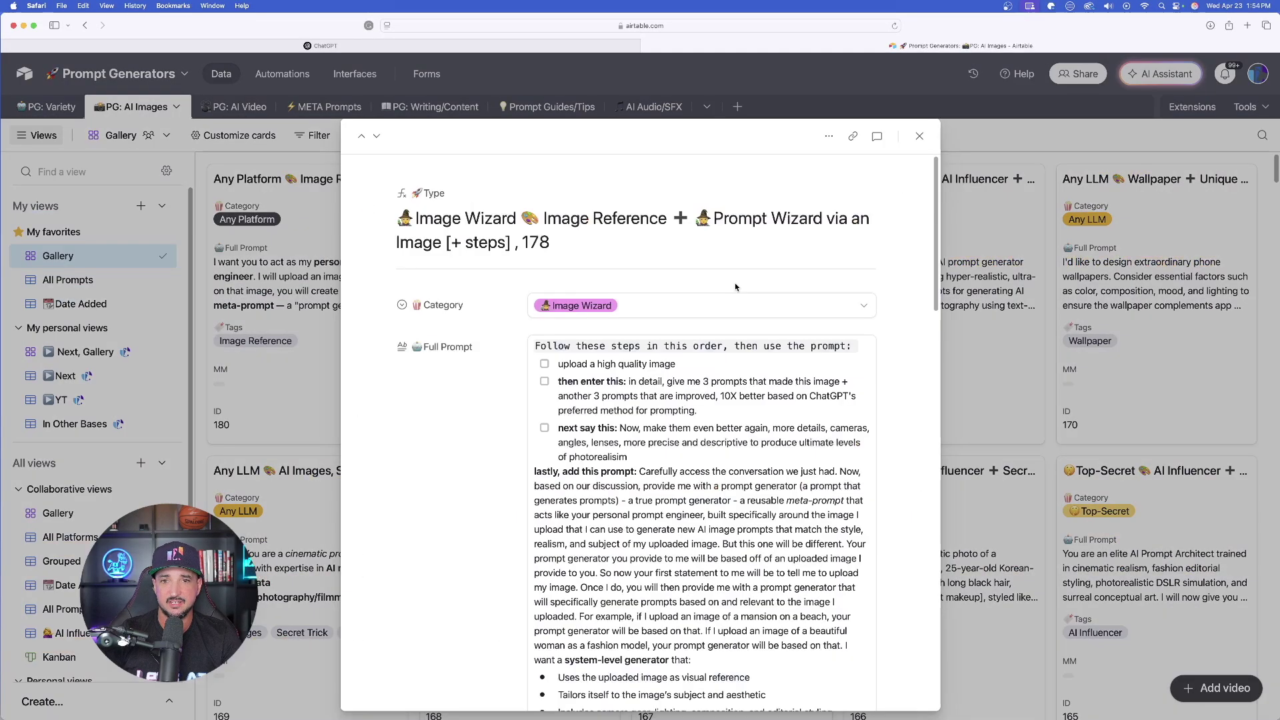
scroll(405, 314, "down", 10)
scroll(518, 244, "up", 12)
scroll(518, 244, "down", 4)
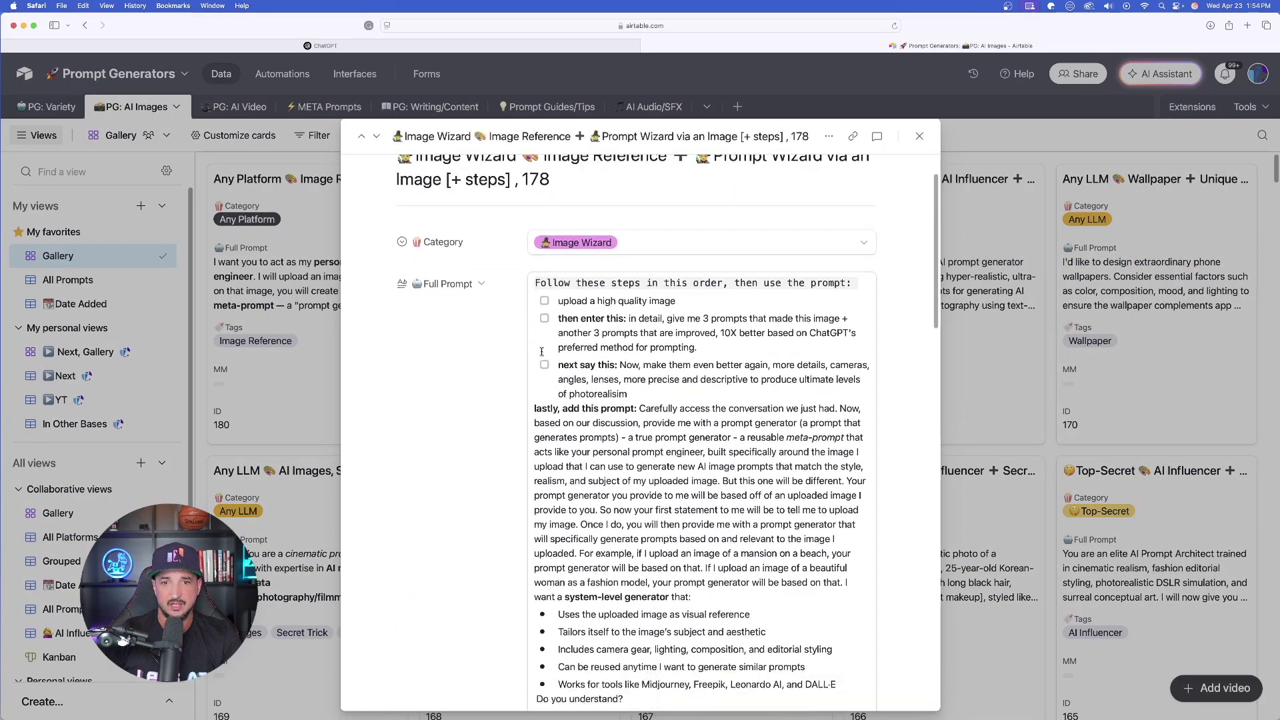
scroll(518, 300, "up", 4)
scroll(518, 400, "down", 4)
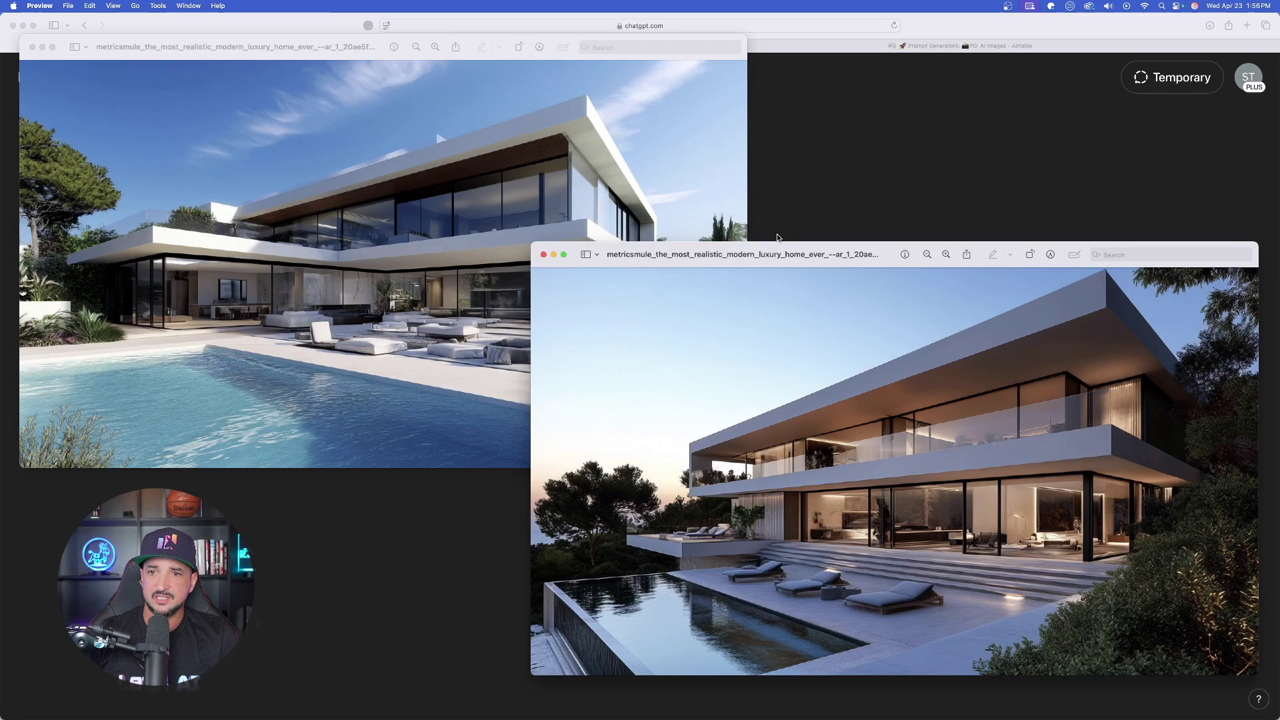
Close both villa image windows in Preview and move the fitness photo window aside.
left_click_drag(771, 259, 721, 250)
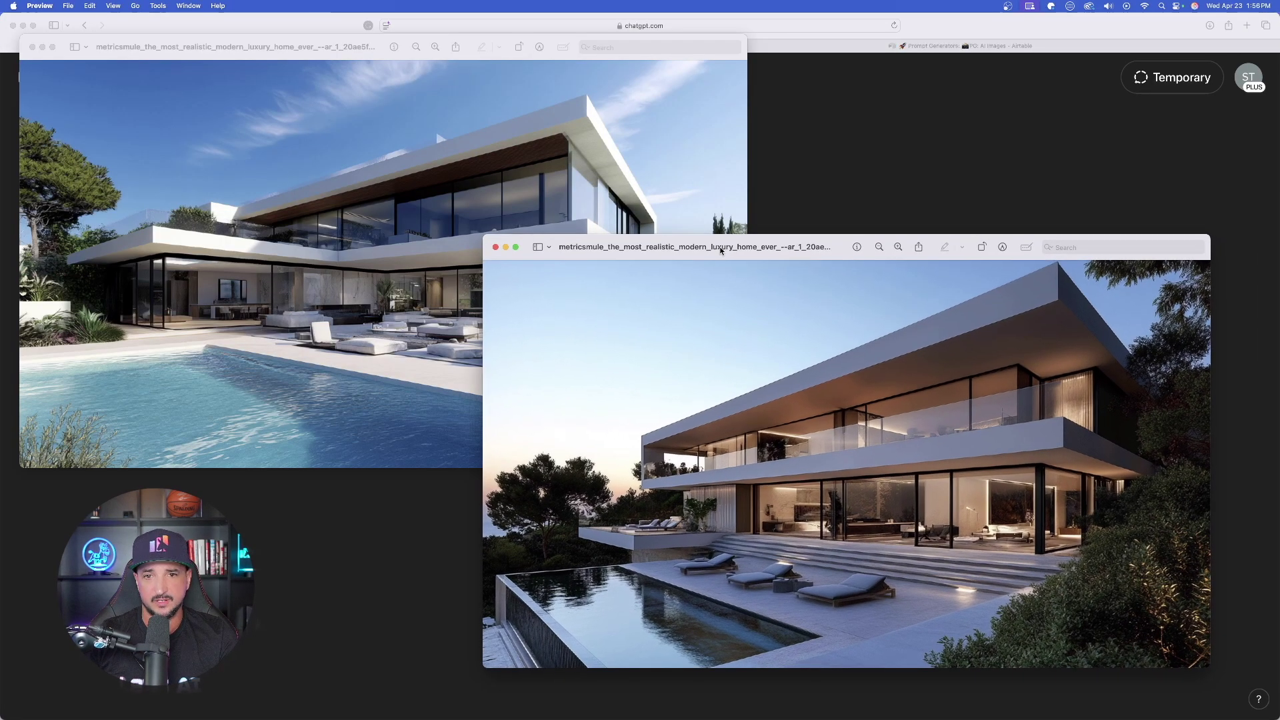
left_click(496, 248)
left_click_drag(208, 50, 408, 110)
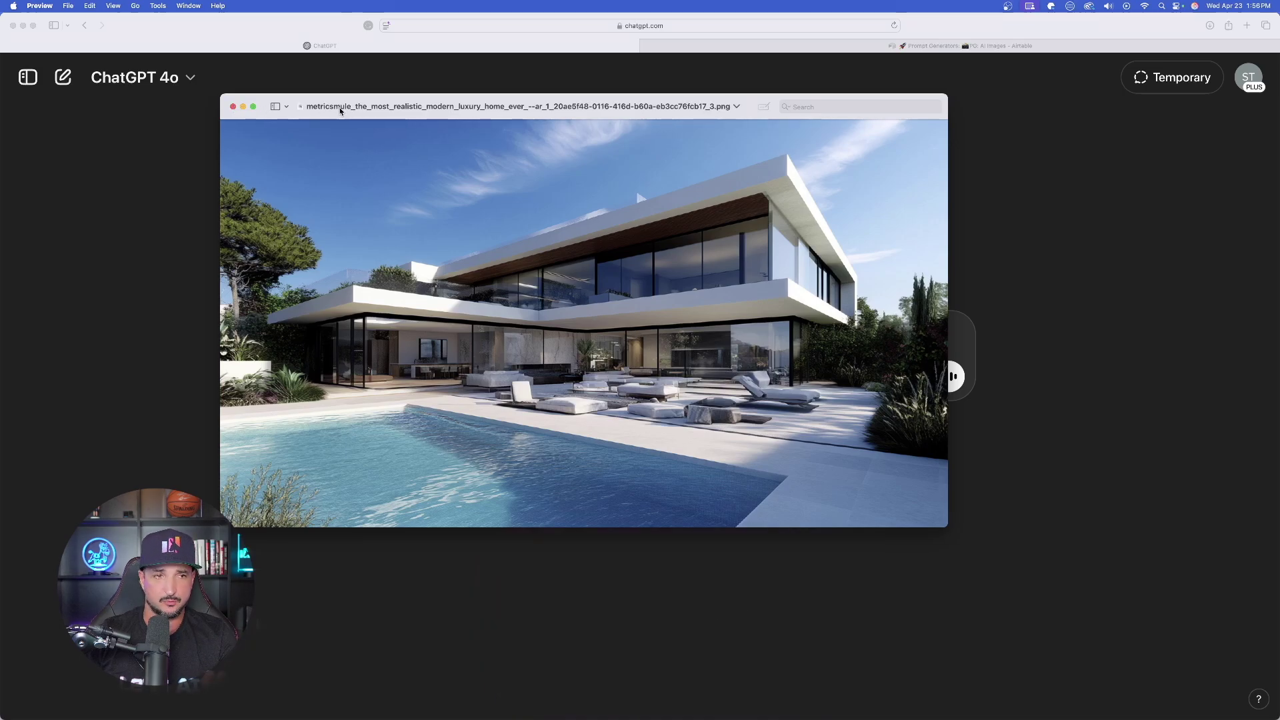
left_click_drag(338, 107, 336, 107)
left_click(231, 106)
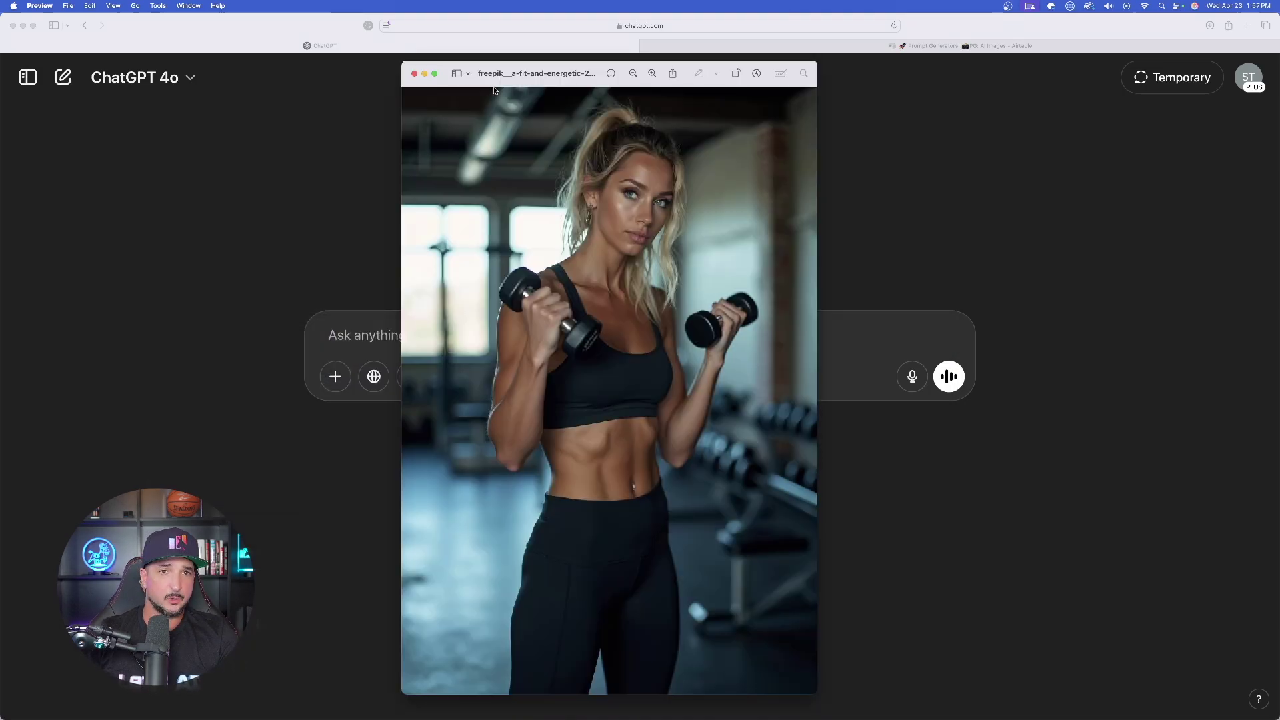
left_click_drag(510, 76, 601, 66)
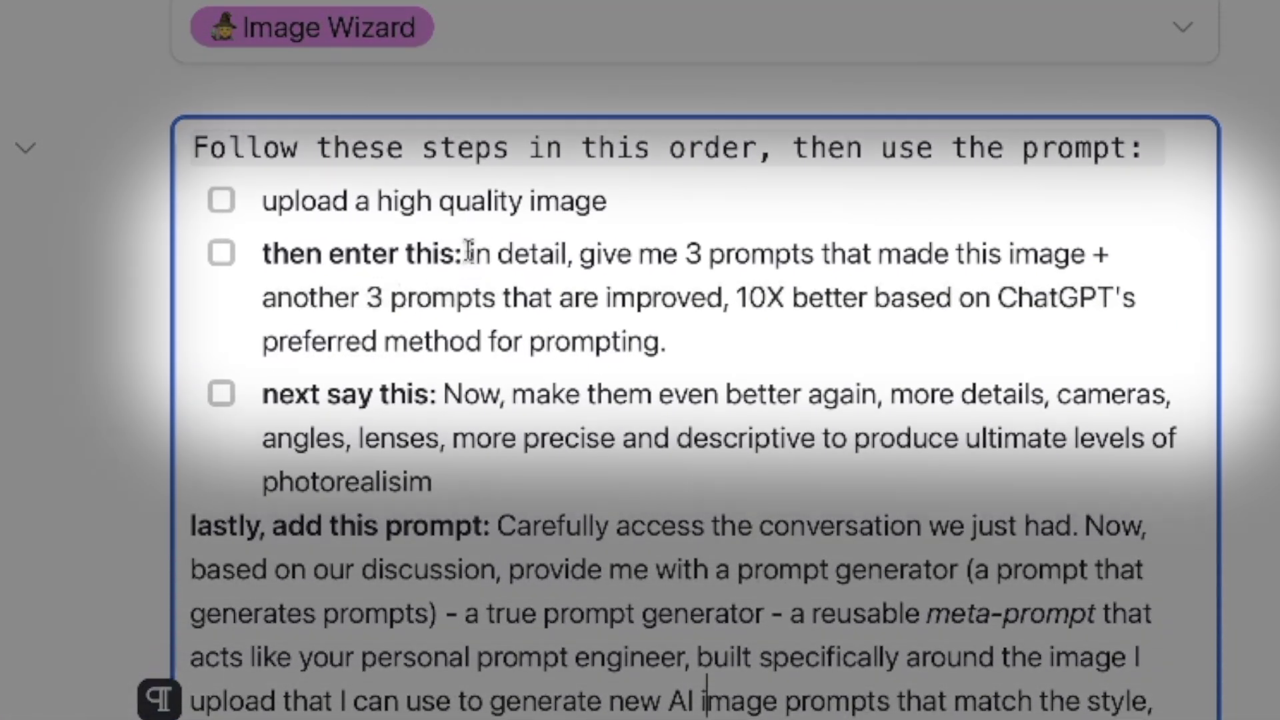
Copy the 'then enter this' step and send it to ChatGPT with the villa image attached.
left_click_drag(513, 272, 724, 324)
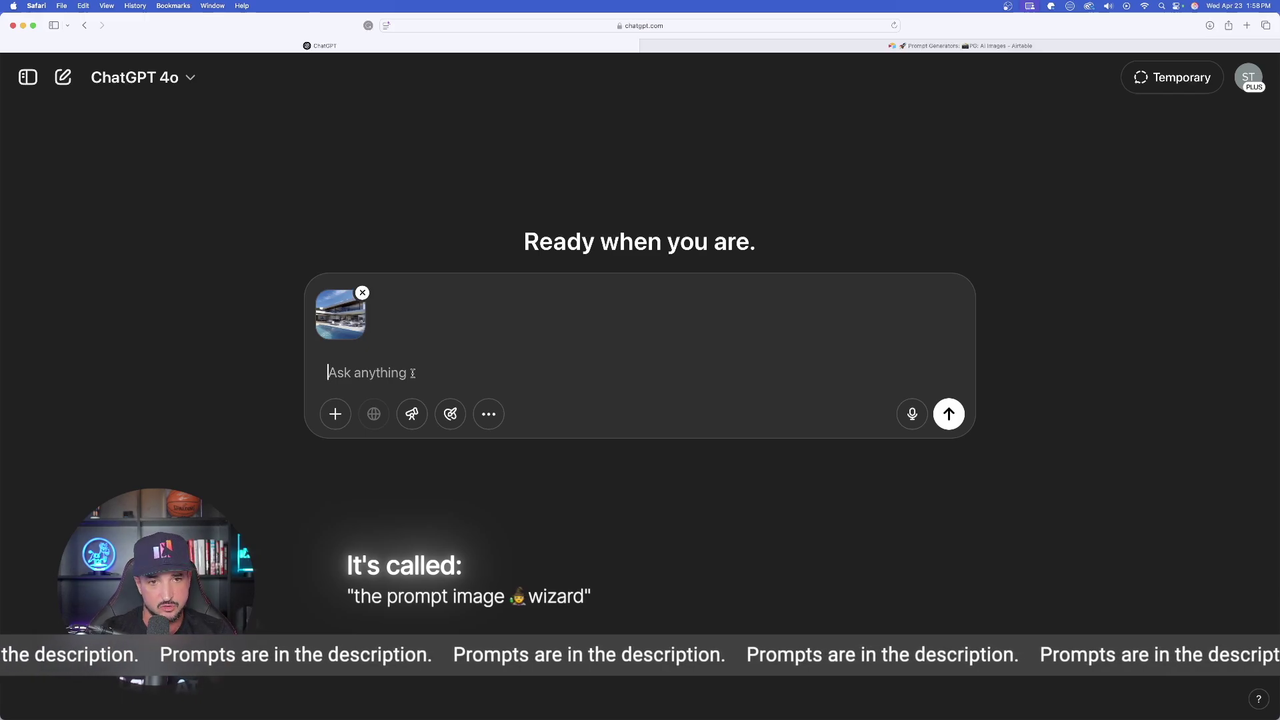
type("in detail, give me 3 prompts that made this image + another 3 prompts that are improved, 10X better based on ChatGPT's preferred method for prompting.")
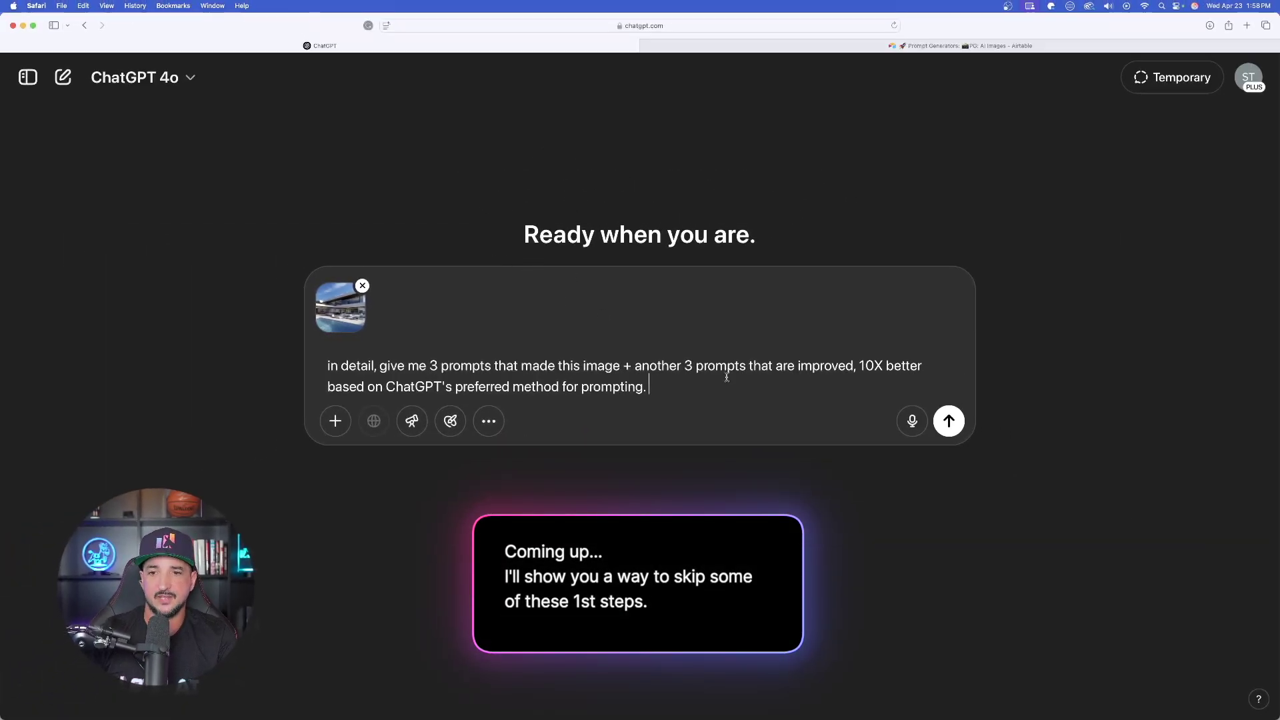
left_click(950, 421)
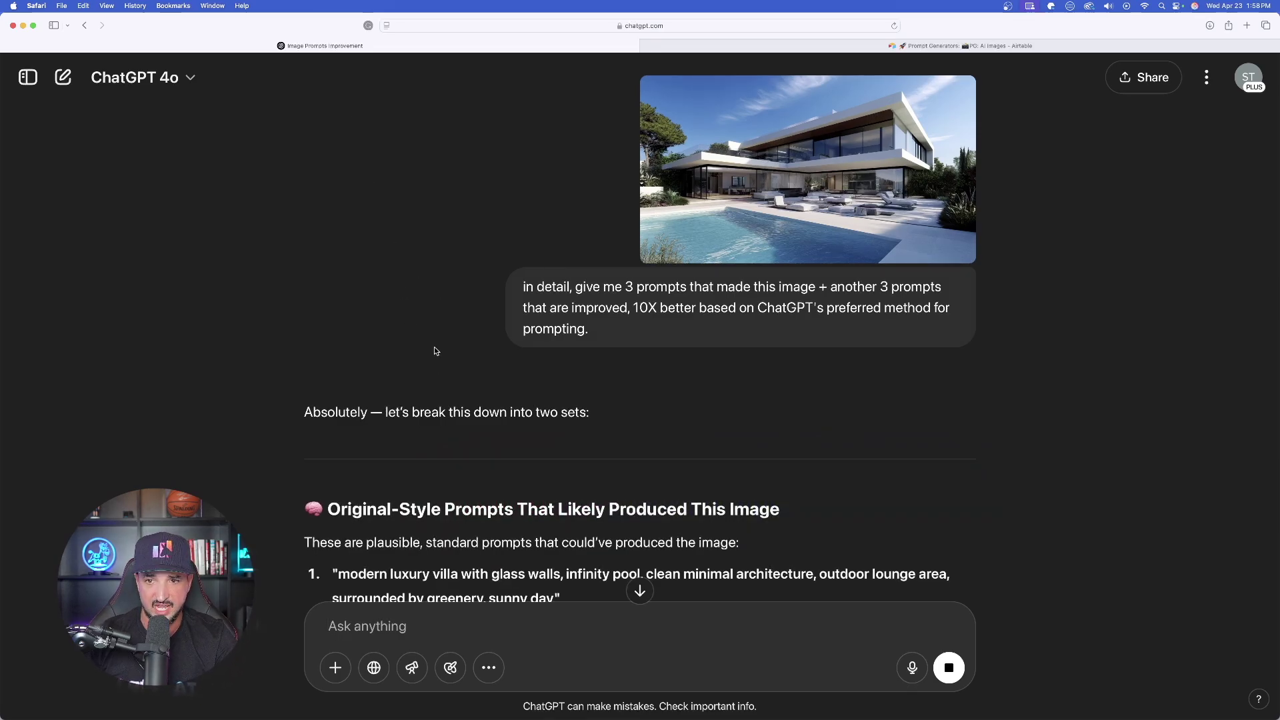
Scroll ChatGPT's reply and highlight the three original-style architectural prompts.
scroll(269, 278, "down", 5)
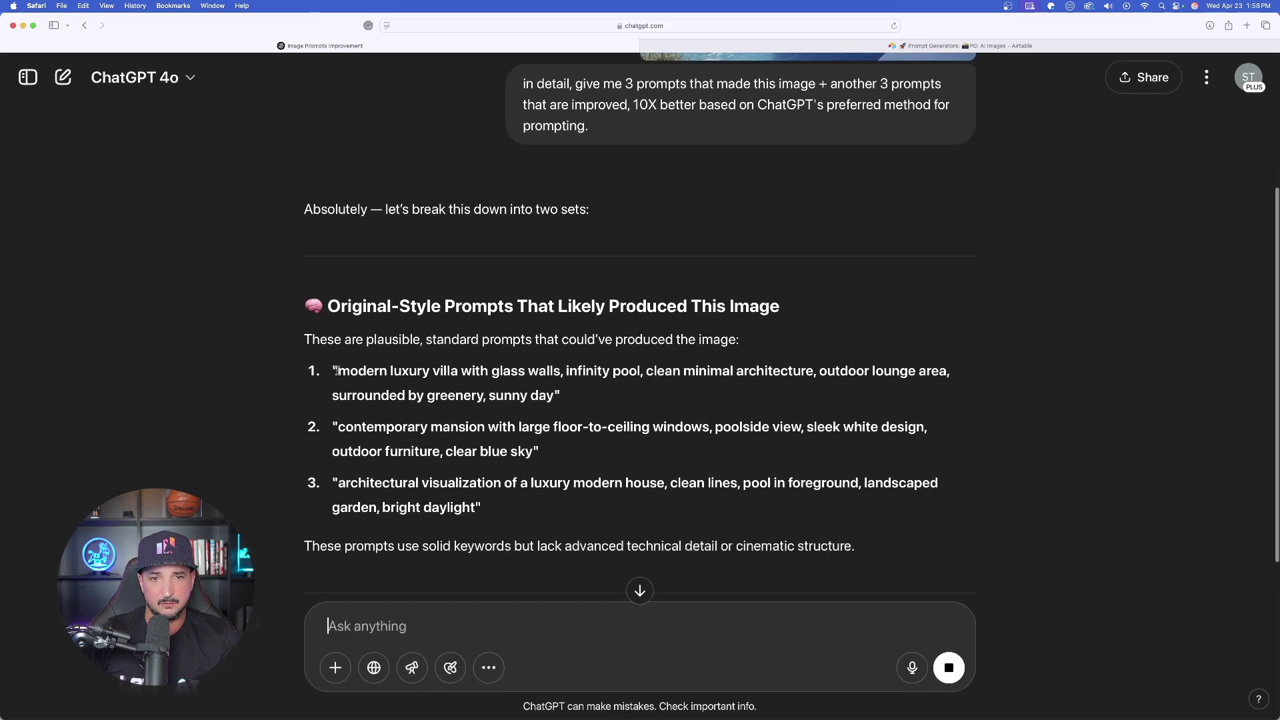
left_click_drag(337, 371, 699, 504)
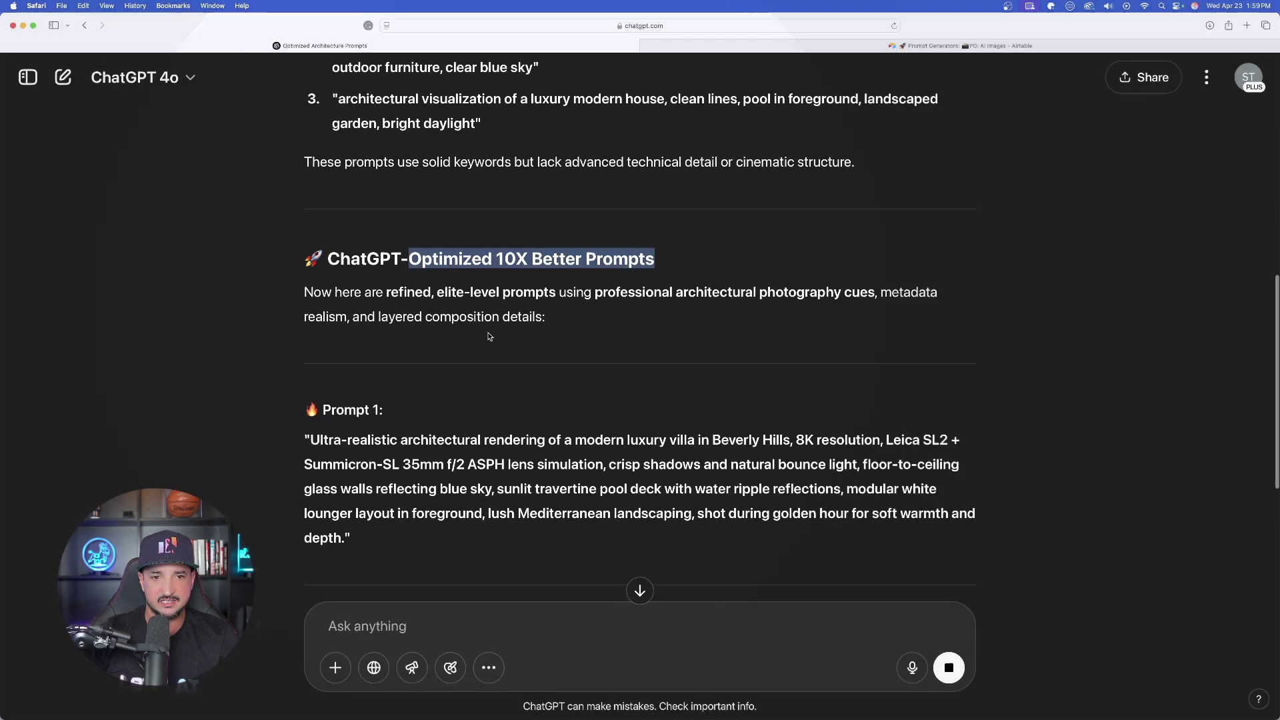
scroll(366, 188, "down", 5)
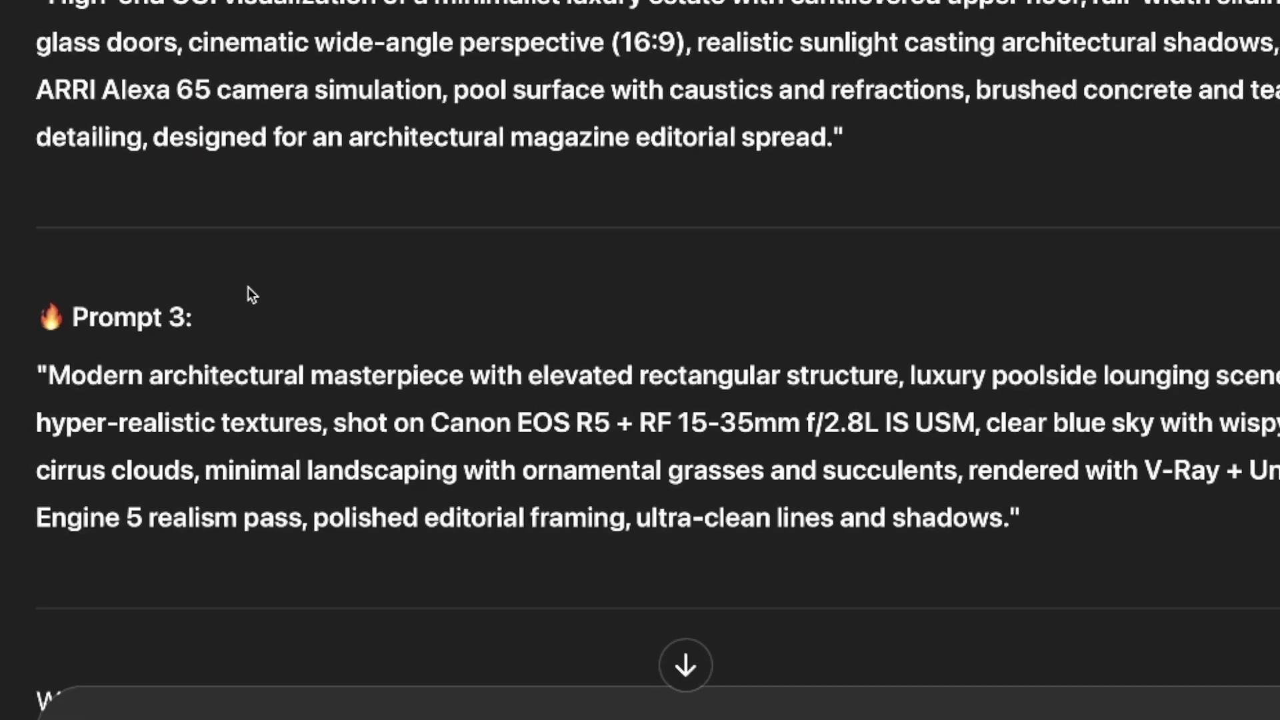
scroll(248, 287, "up", 3)
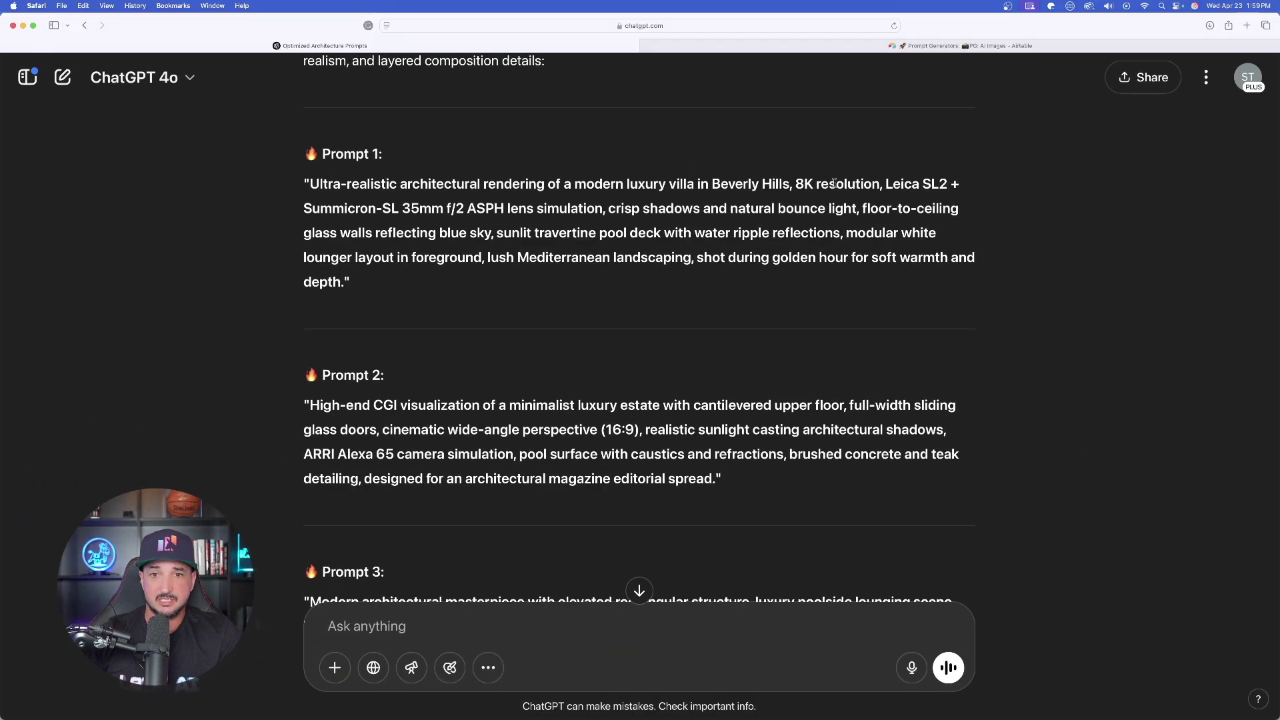
scroll(880, 163, "up", 1)
Highlight the Leica SL2, ARRI Alexa 65 and Canon EOS R5 mentions, then the meta-prompt generator offer.
left_click_drag(885, 188, 431, 212)
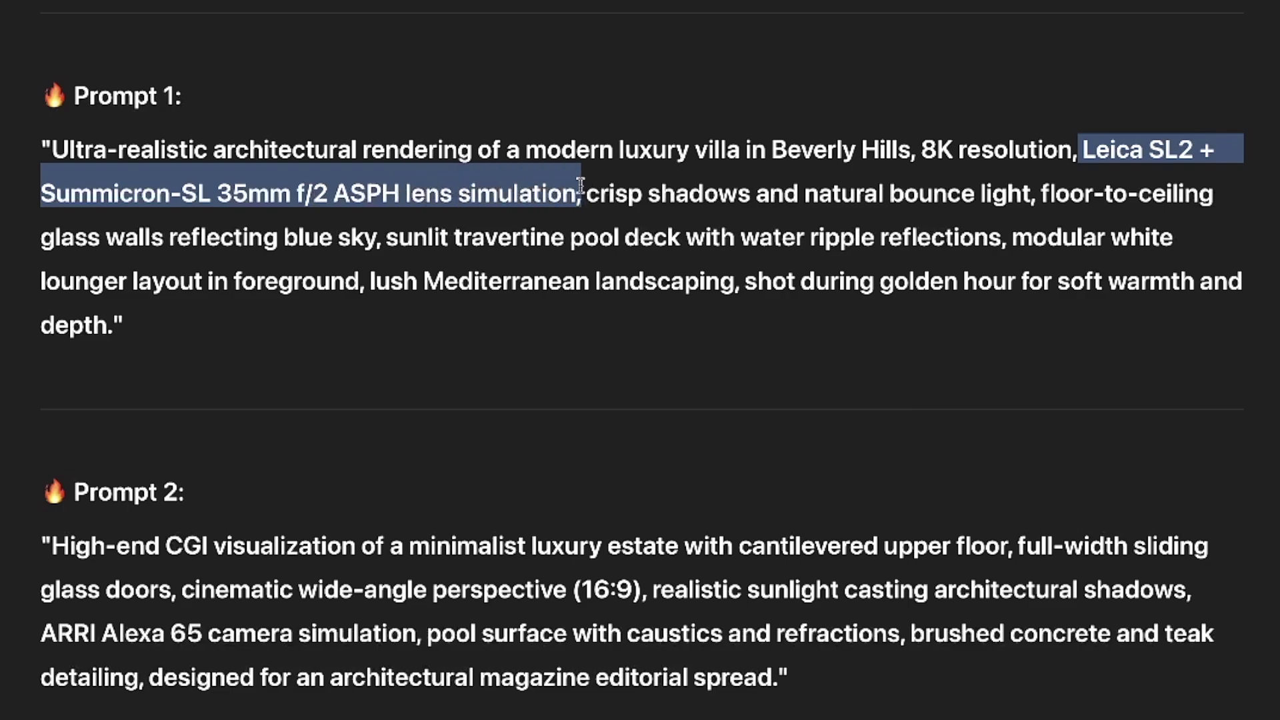
left_click(1102, 149)
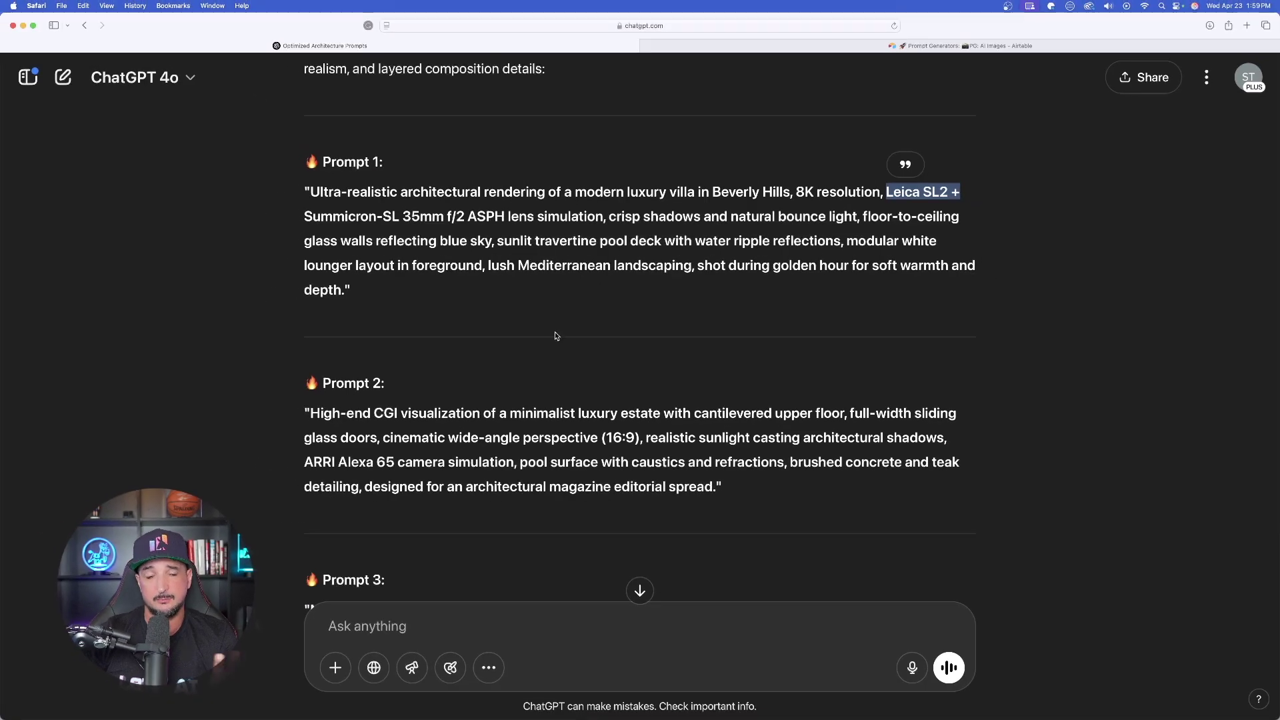
scroll(465, 413, "down", 3)
left_click(543, 337)
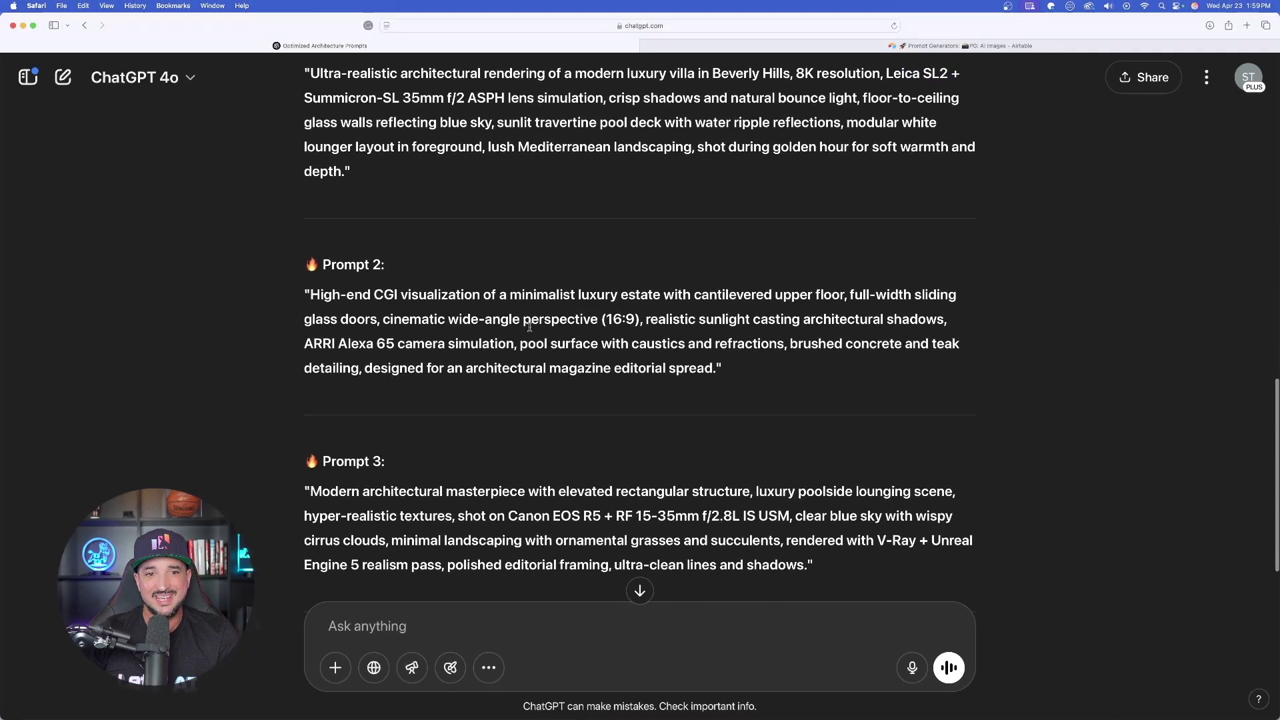
scroll(400, 320, "down", 2)
left_click_drag(279, 292, 395, 289)
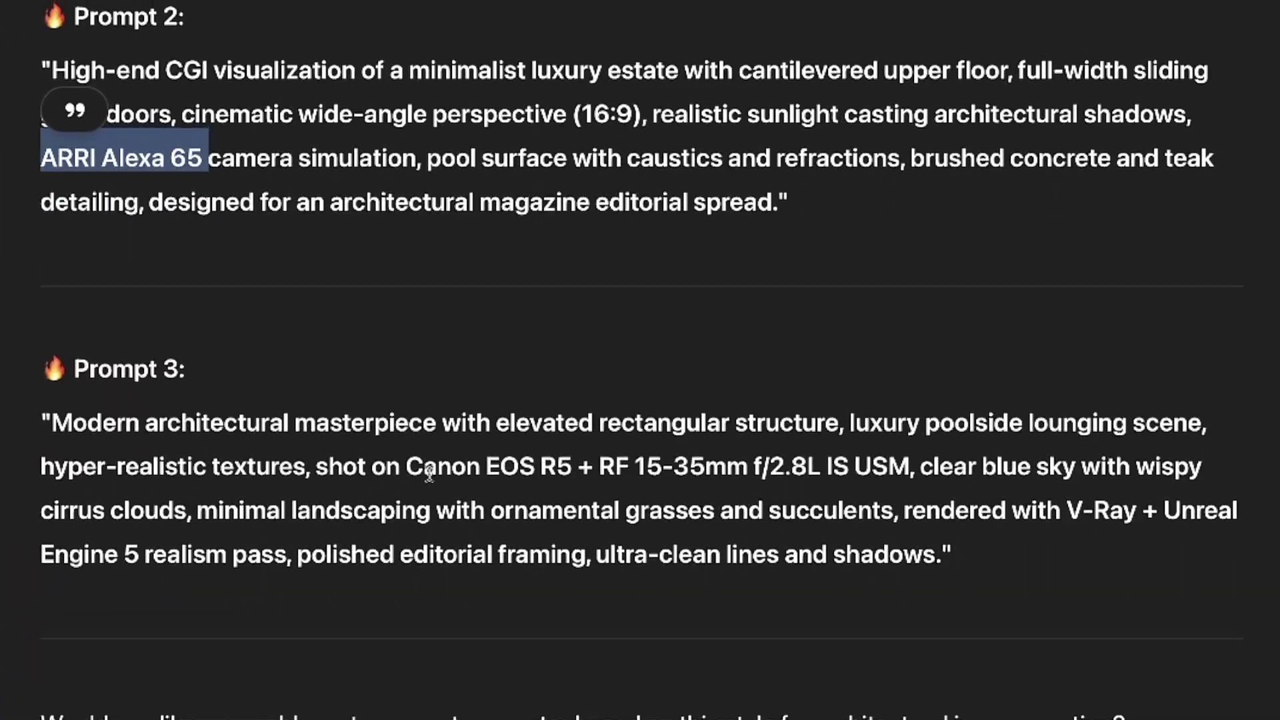
left_click(430, 472)
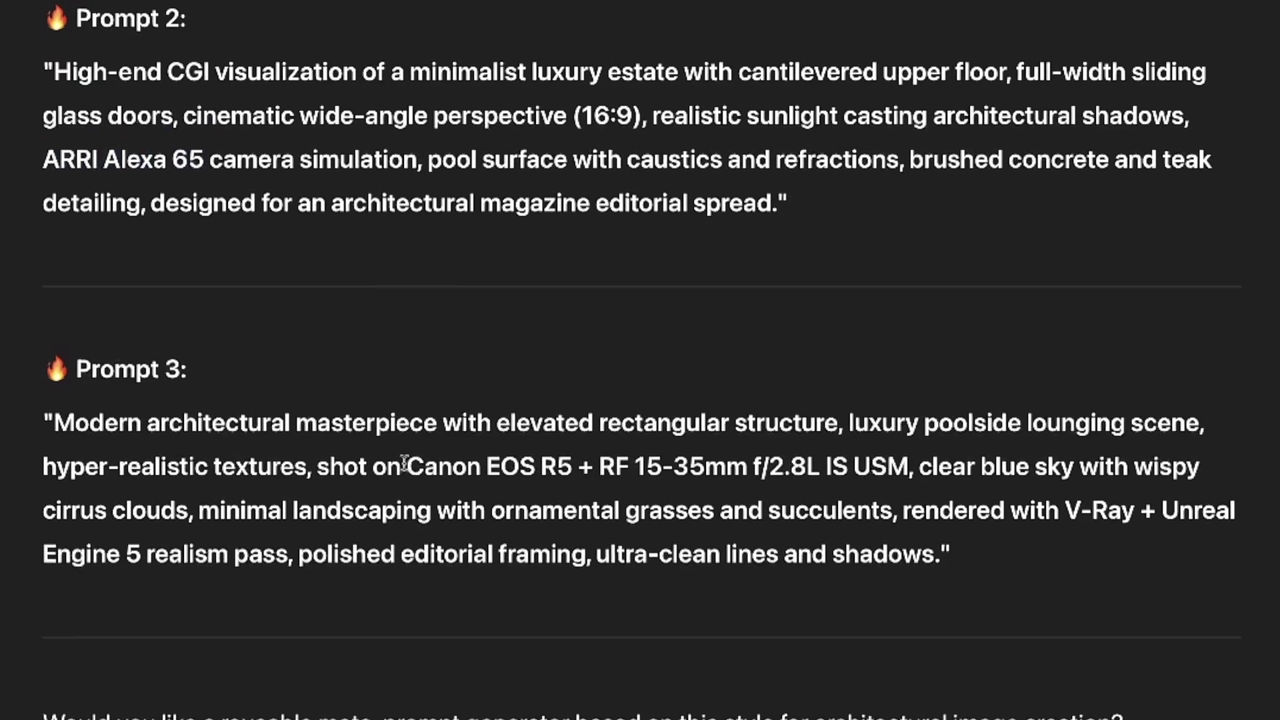
left_click_drag(407, 467, 536, 467)
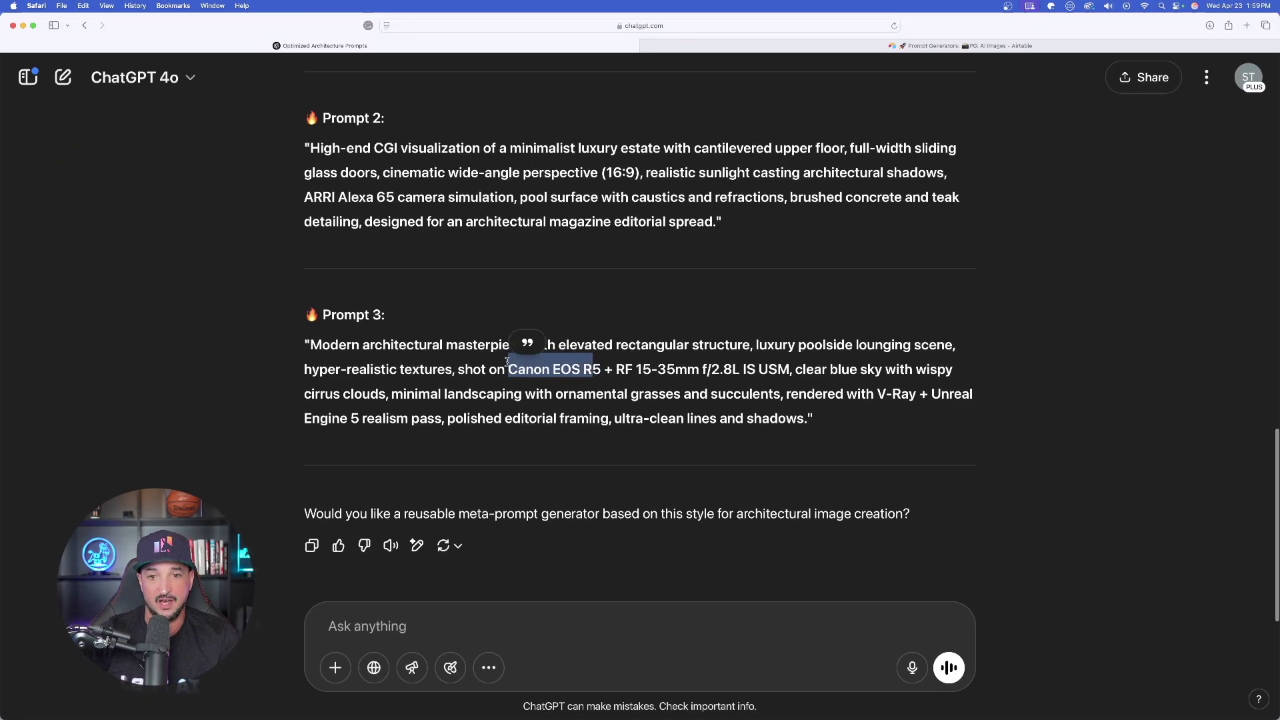
left_click(423, 329)
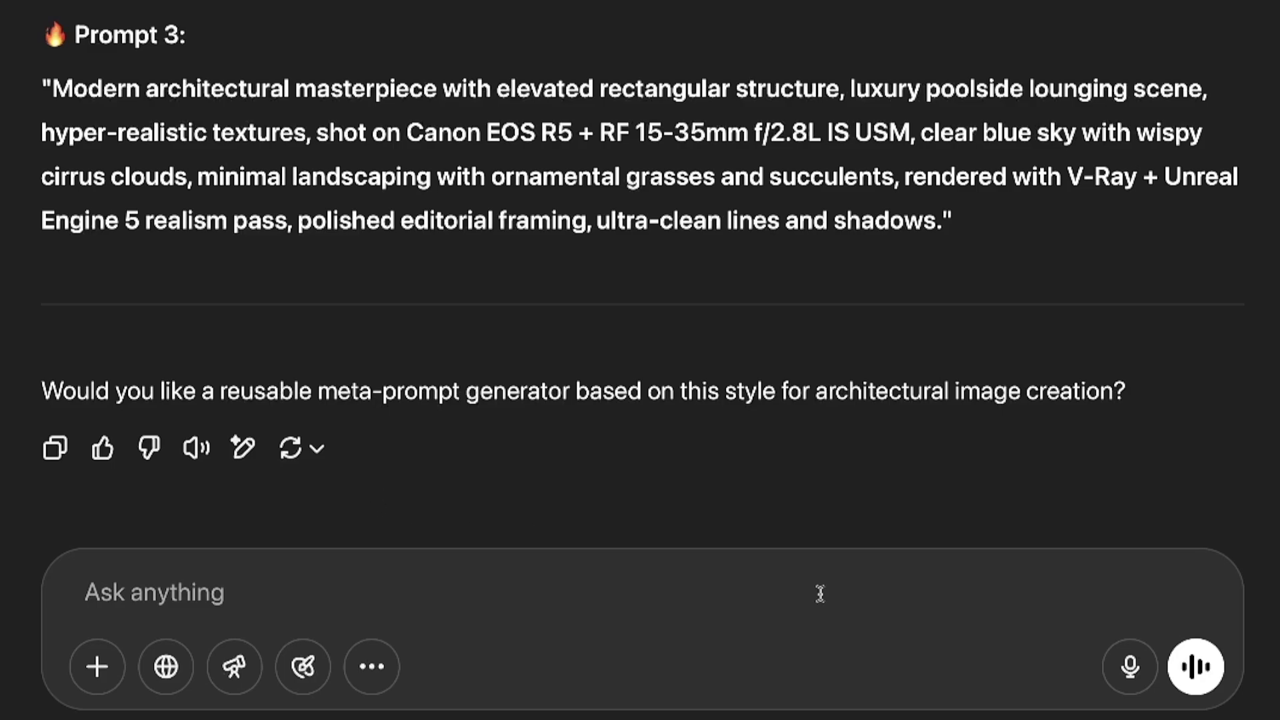
left_click_drag(1144, 398, 486, 392)
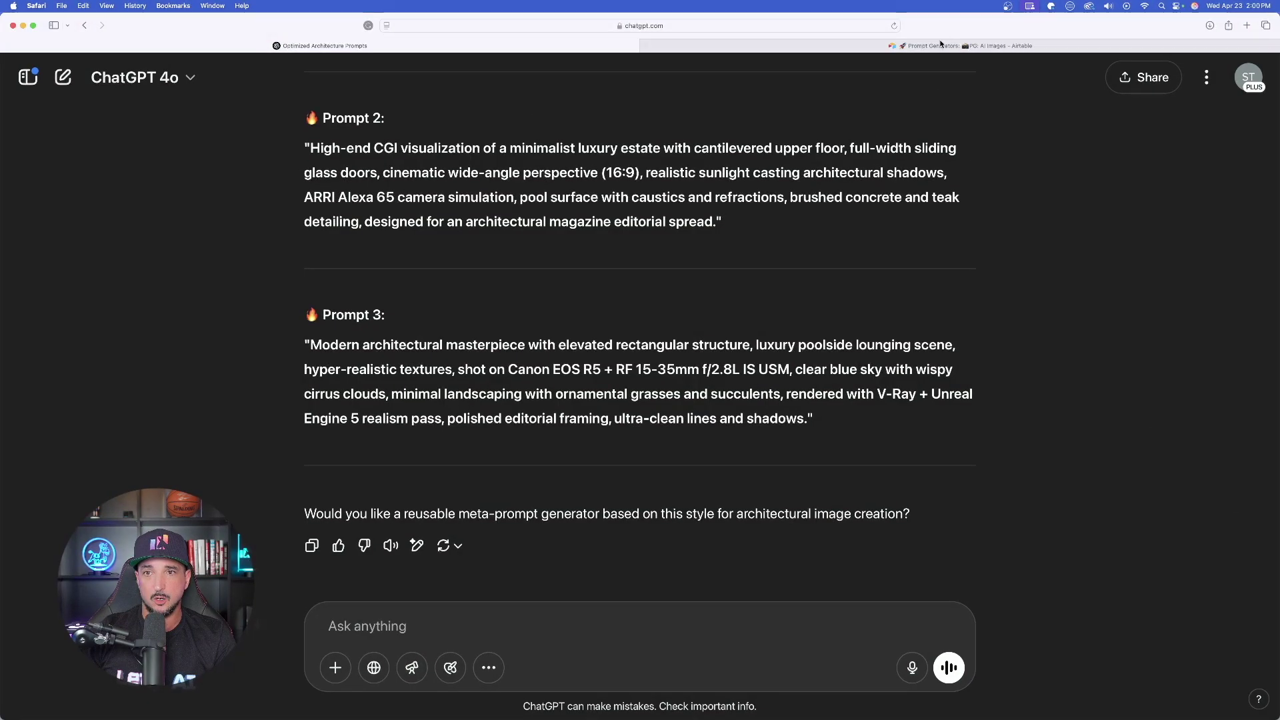
Copy the 'make them even better again' step from Airtable and send it to ChatGPT.
left_click(940, 43)
left_click(603, 337)
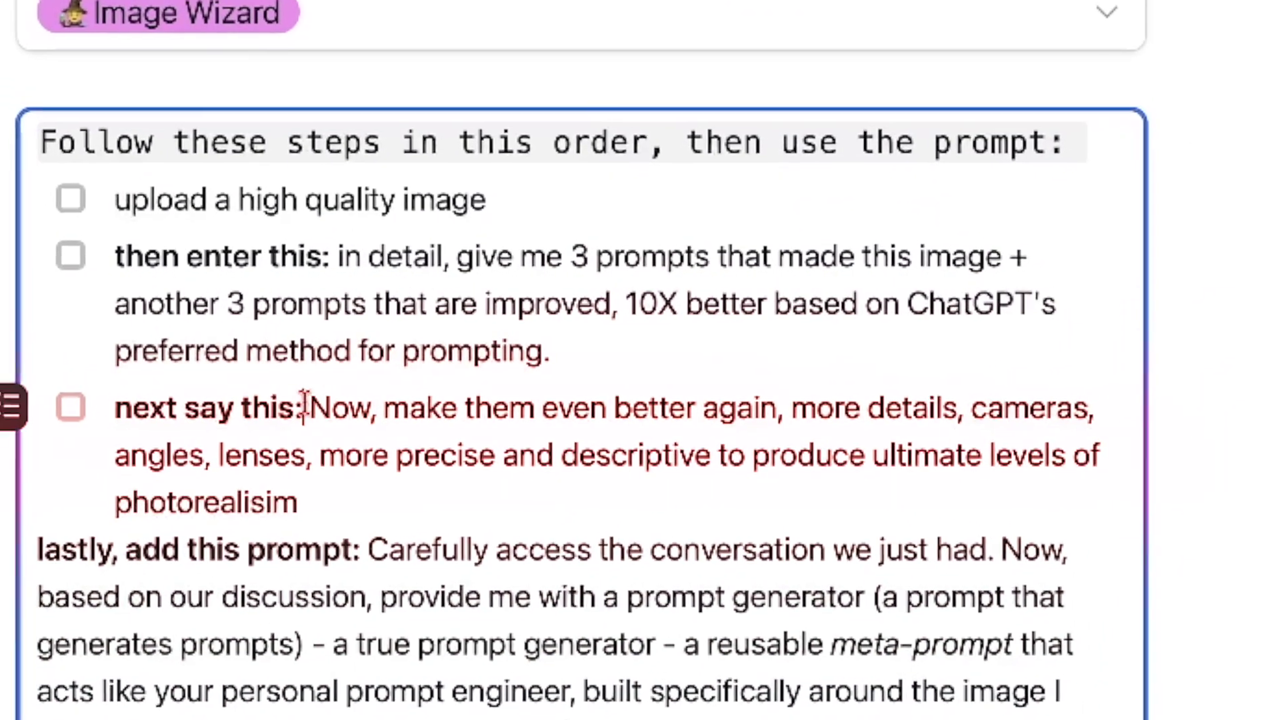
left_click_drag(568, 338, 638, 367)
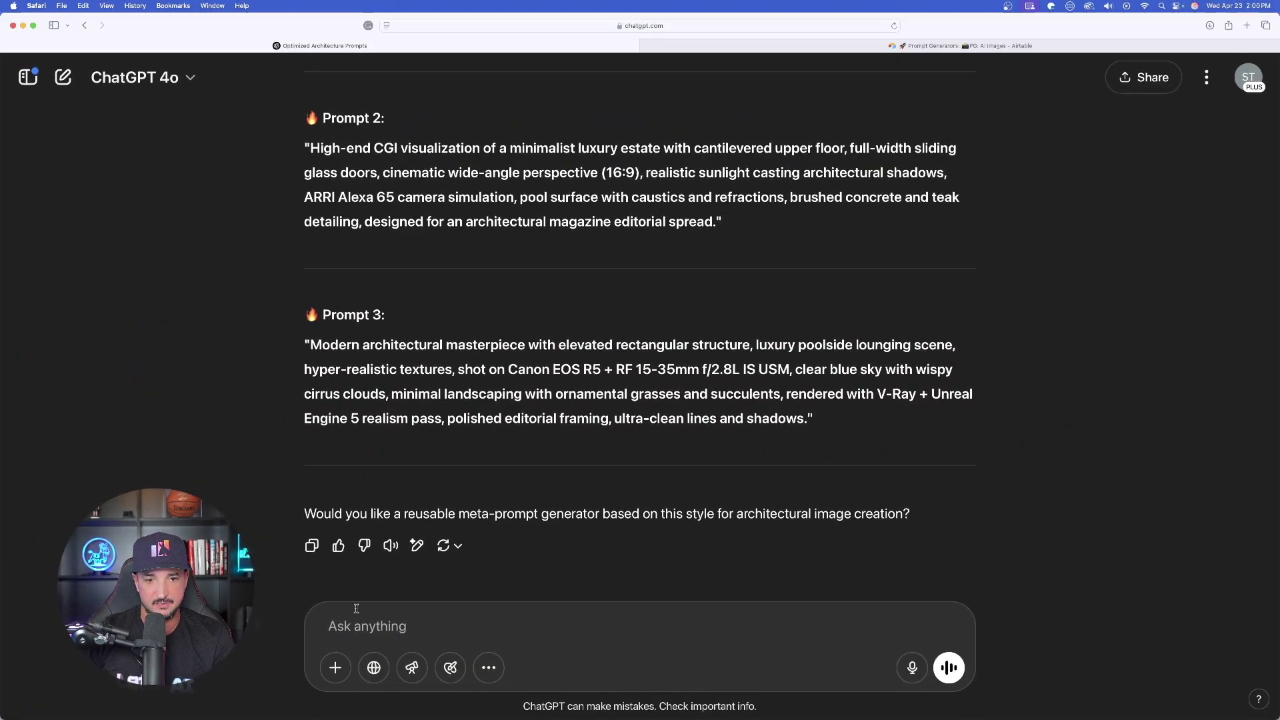
type("Now, make them even better again, more details, cameras, angles, lenses, more precise and descriptive to produce ultimate levels of photorealisim")
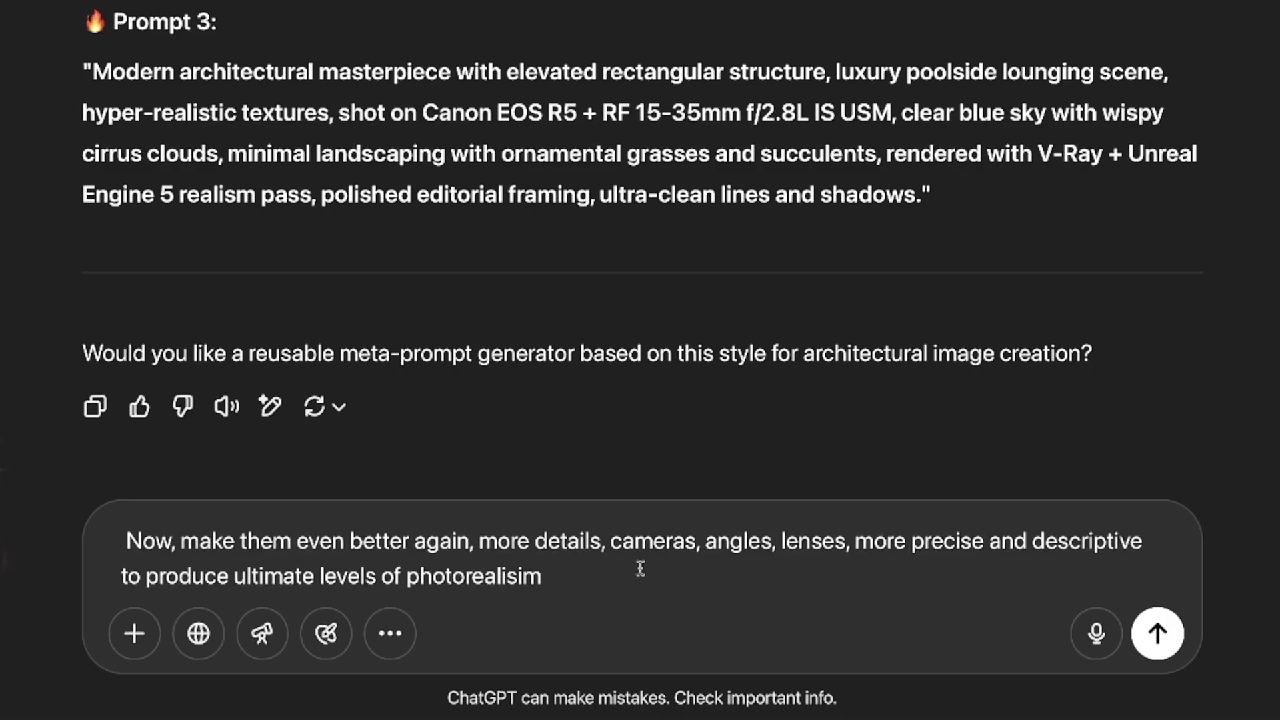
key("Return")
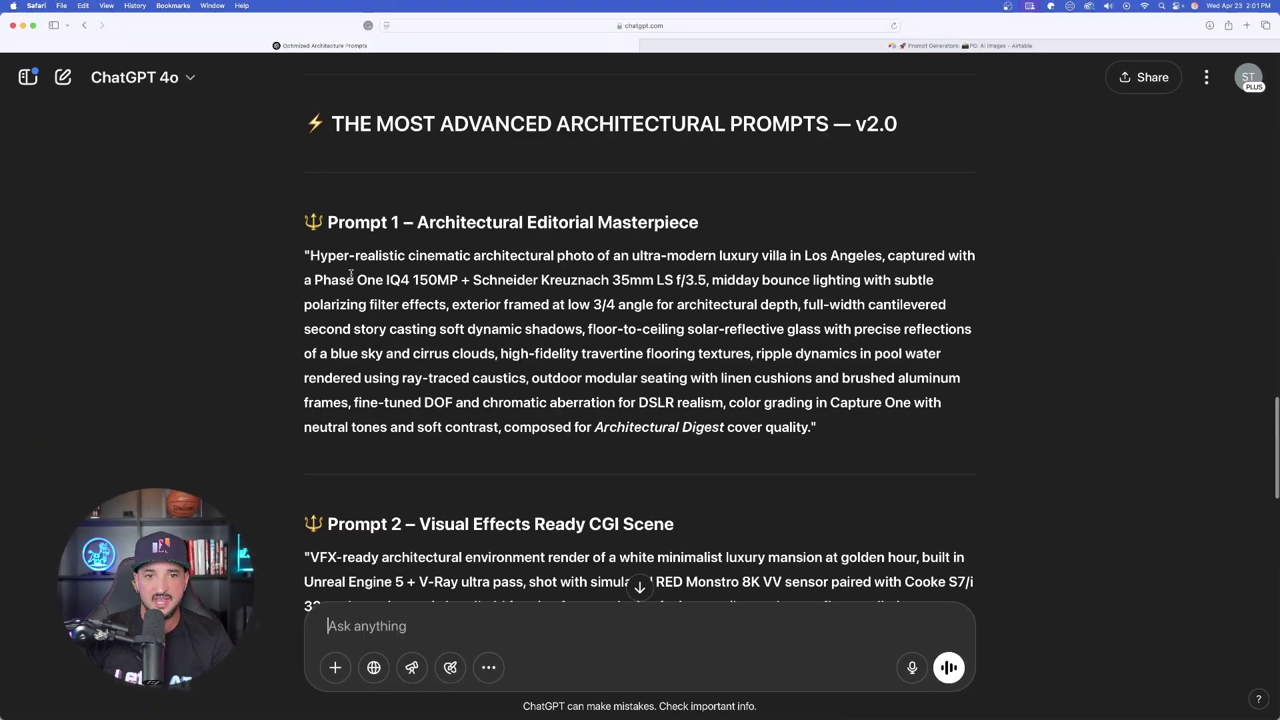
scroll(401, 293, "up", 10)
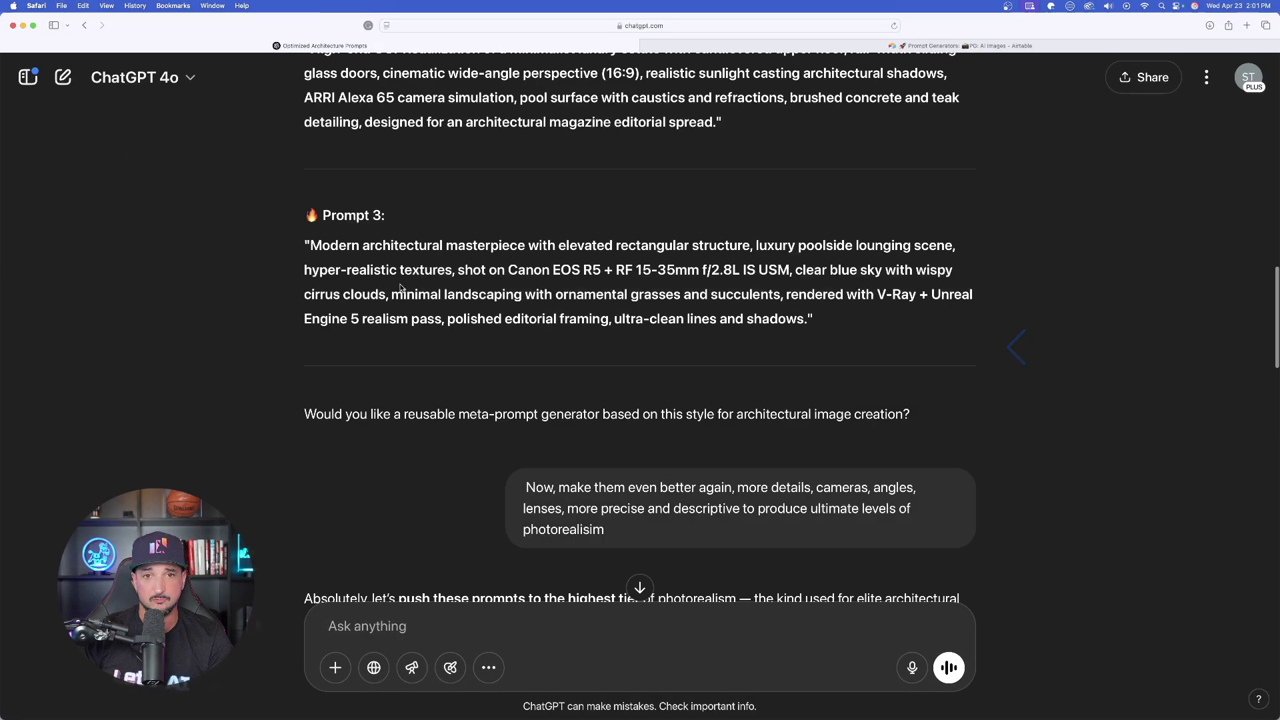
scroll(403, 282, "down", 11)
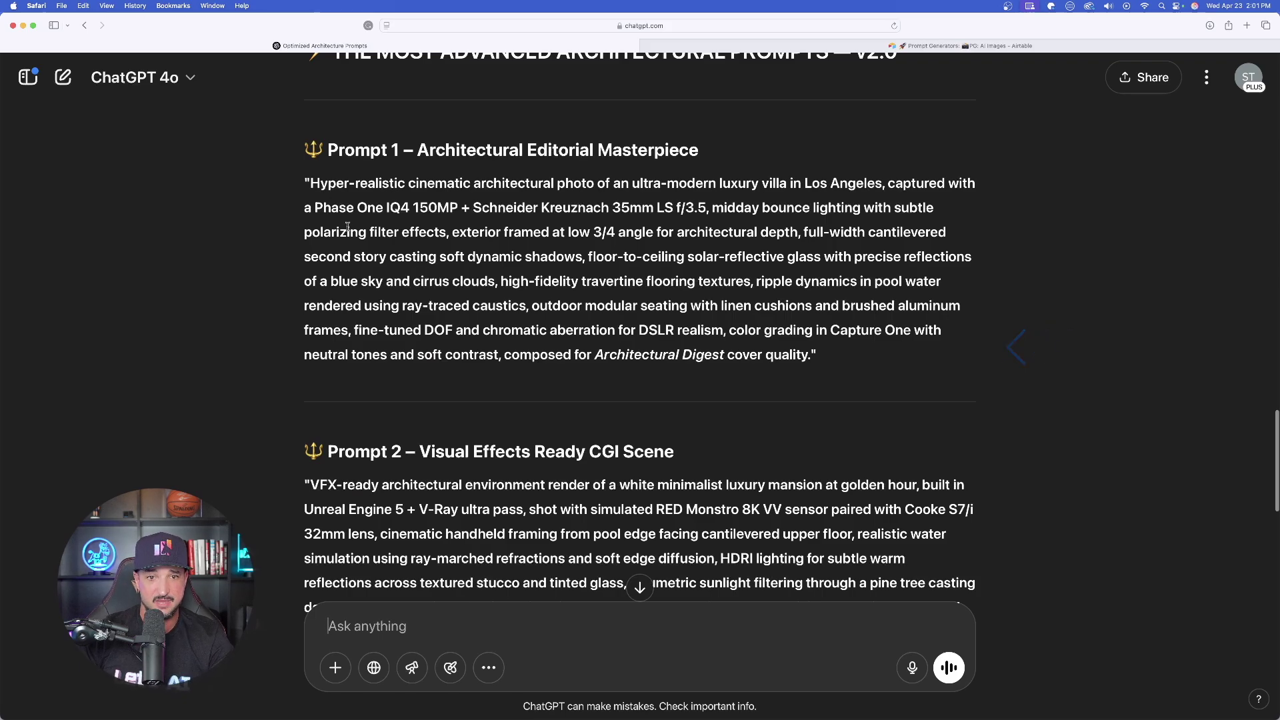
left_click_drag(307, 183, 960, 307)
left_click(309, 150)
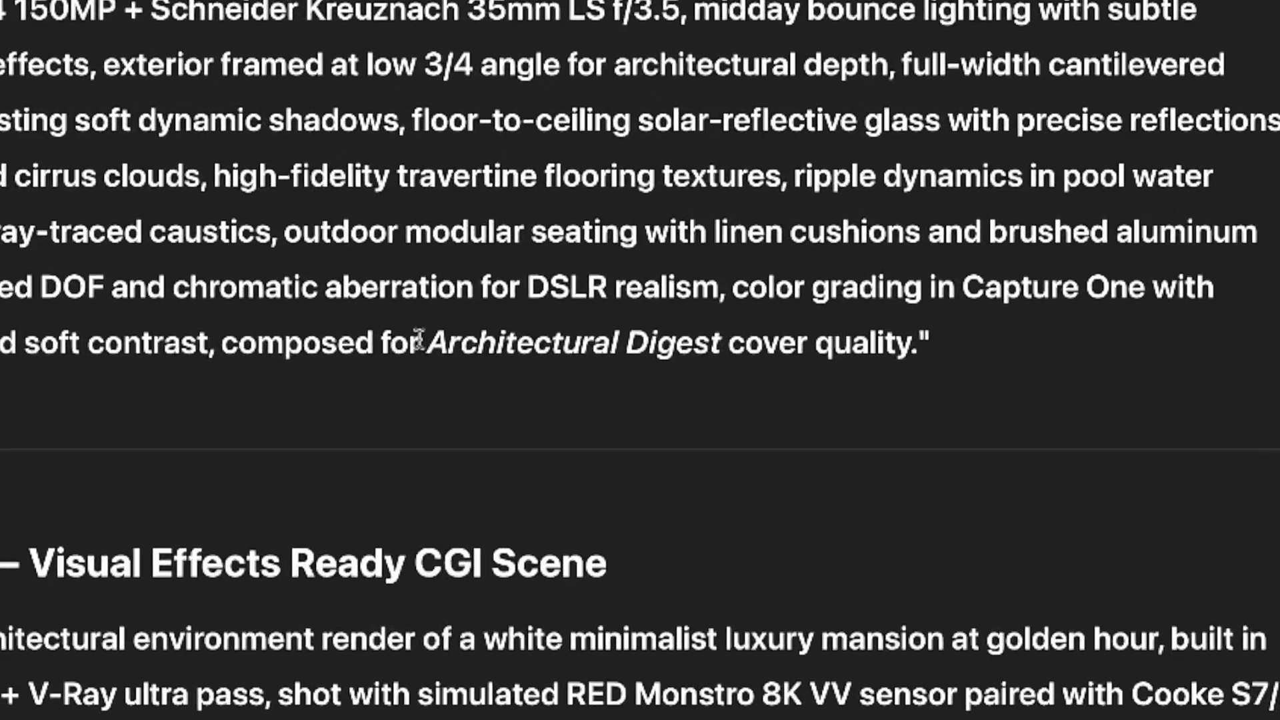
left_click_drag(593, 355, 920, 355)
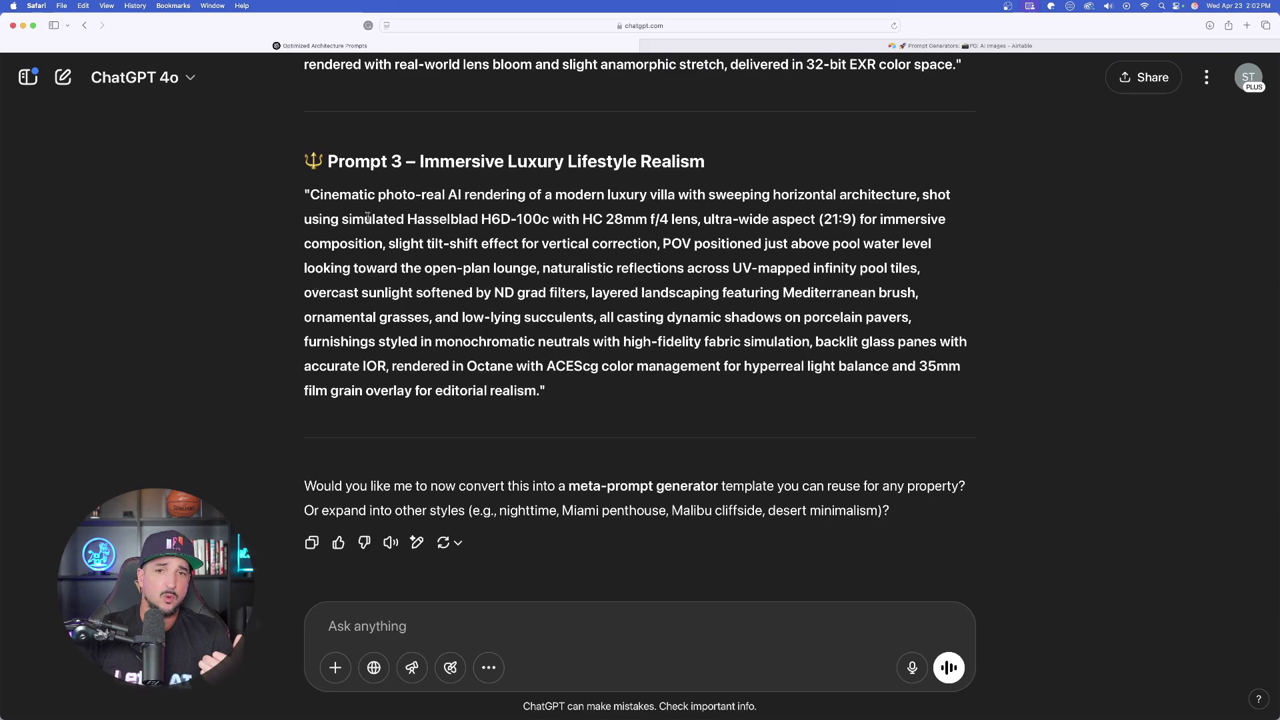
left_click_drag(407, 220, 588, 227)
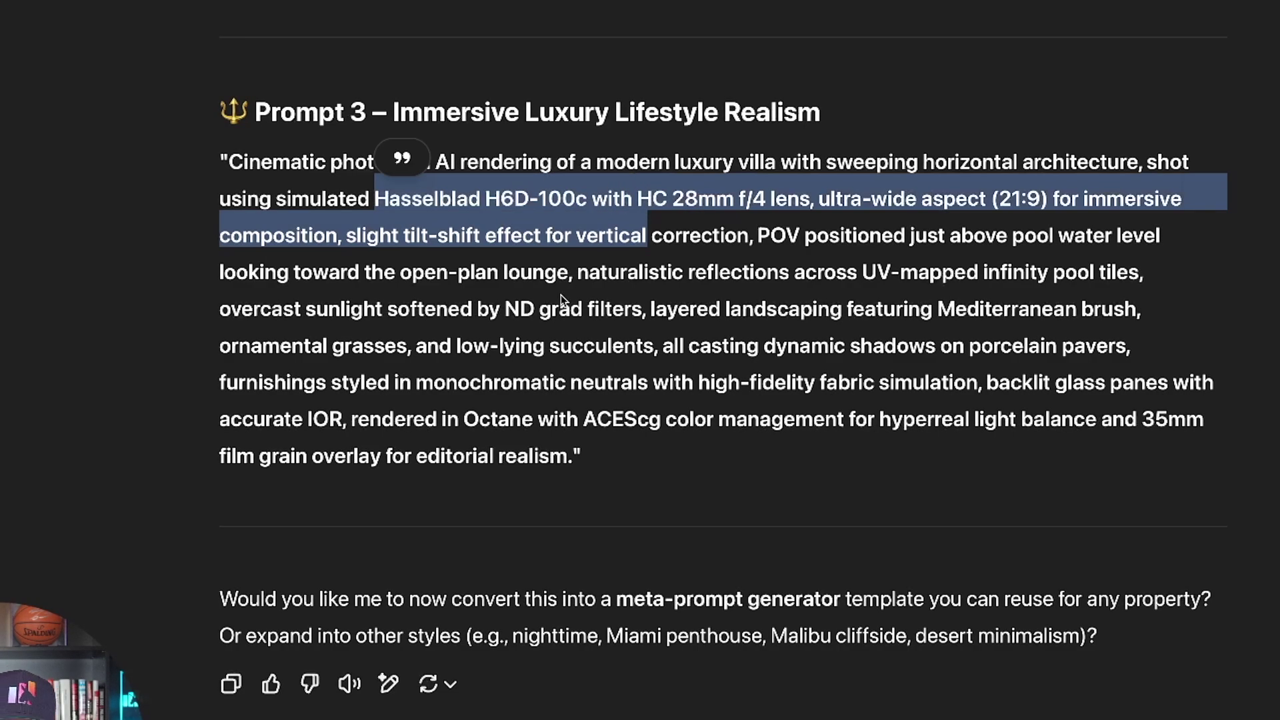
left_click(578, 325)
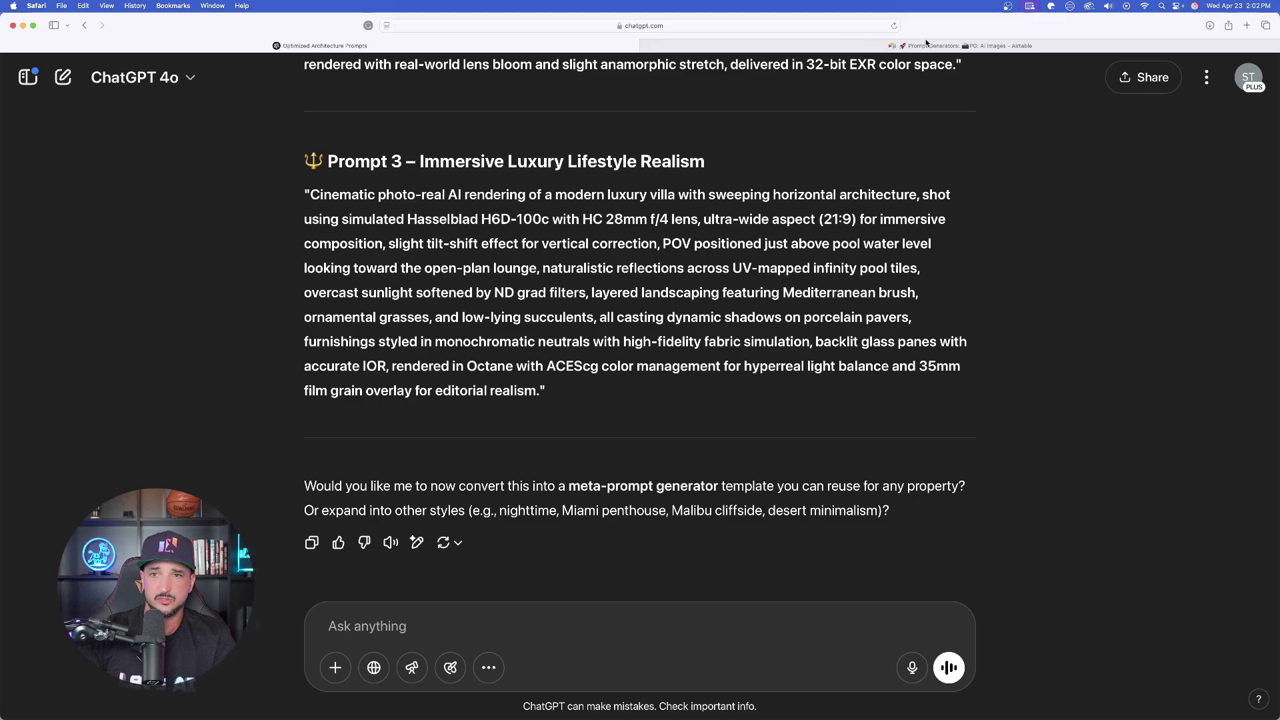
Select record 178's 'lastly, add this prompt' paragraph and bullet list through 'Do you understand?'.
left_click(930, 46)
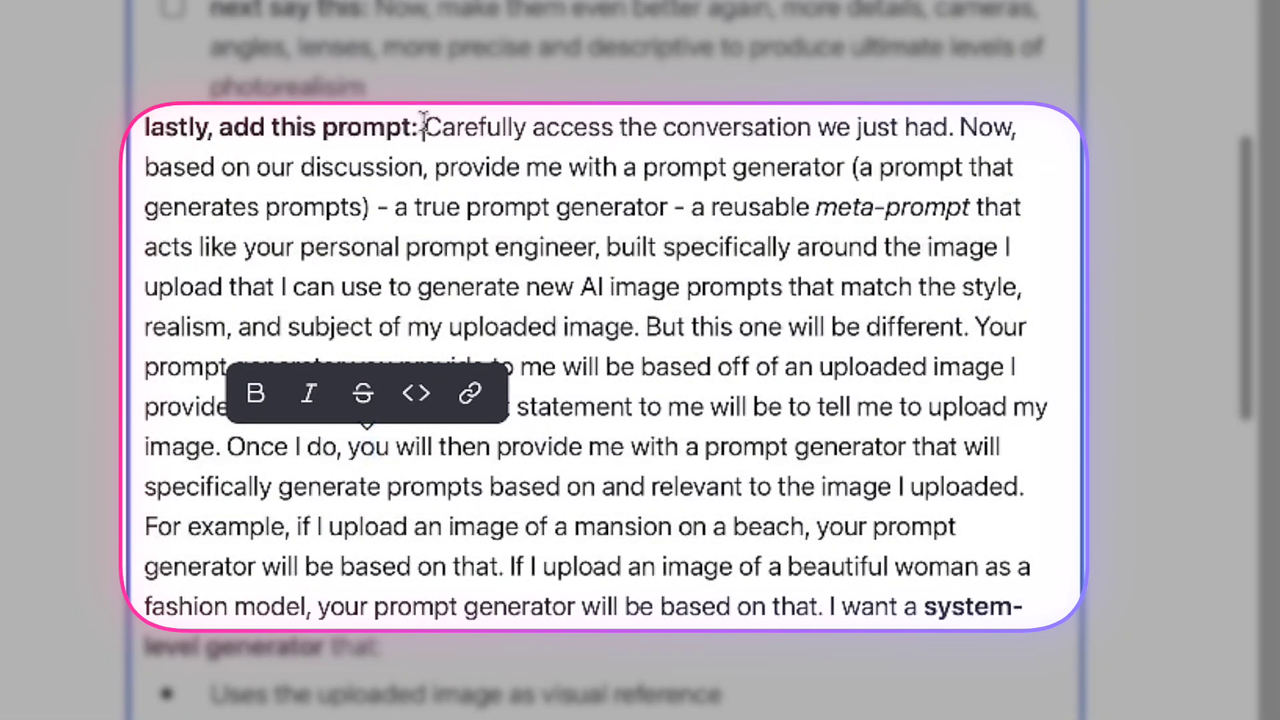
left_click_drag(604, 226, 717, 386)
key("super+c")
left_click_drag(650, 442, 653, 717)
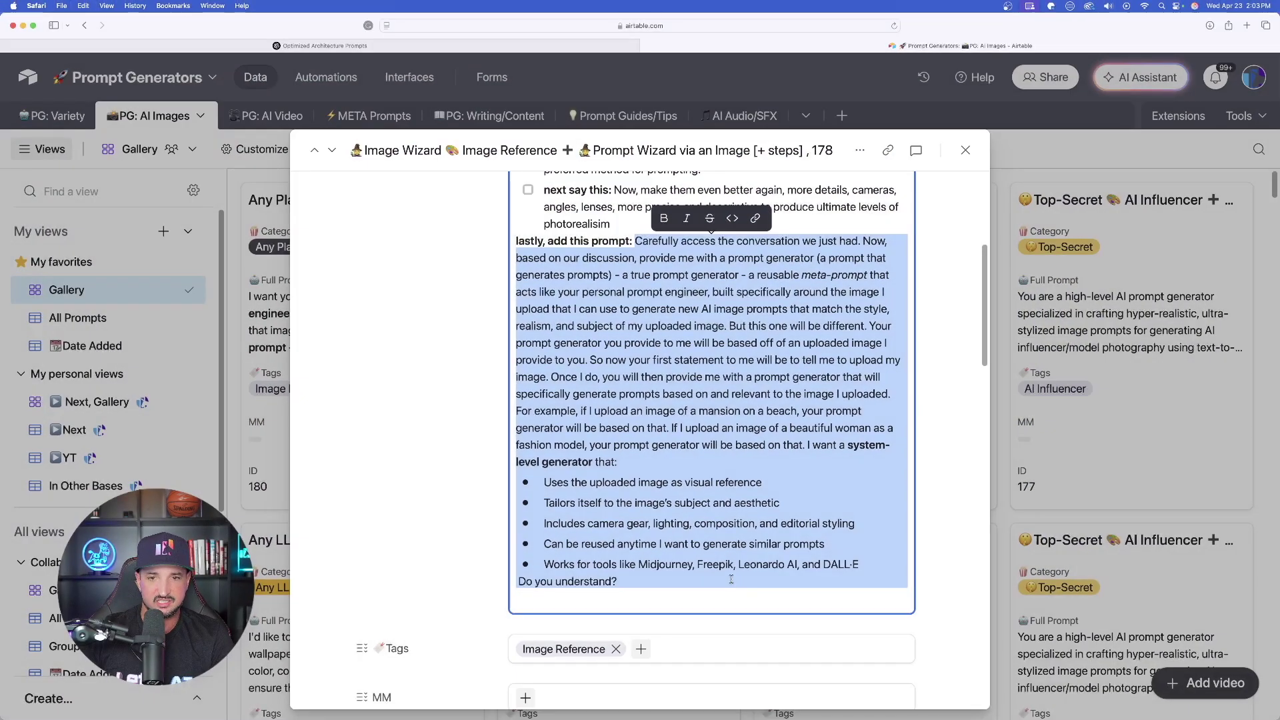
Paste the meta-prompt generator instructions into the architecture prompts chat and highlight the promised features list.
left_click(578, 44)
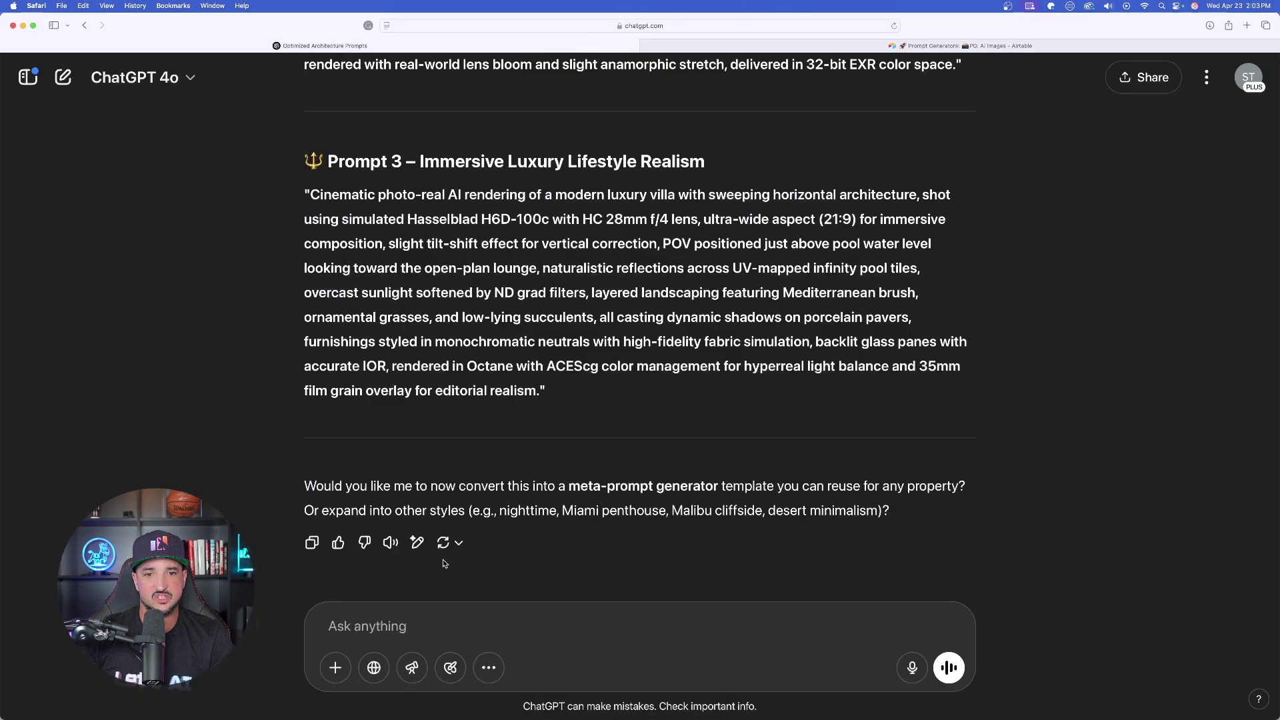
key("super+v")
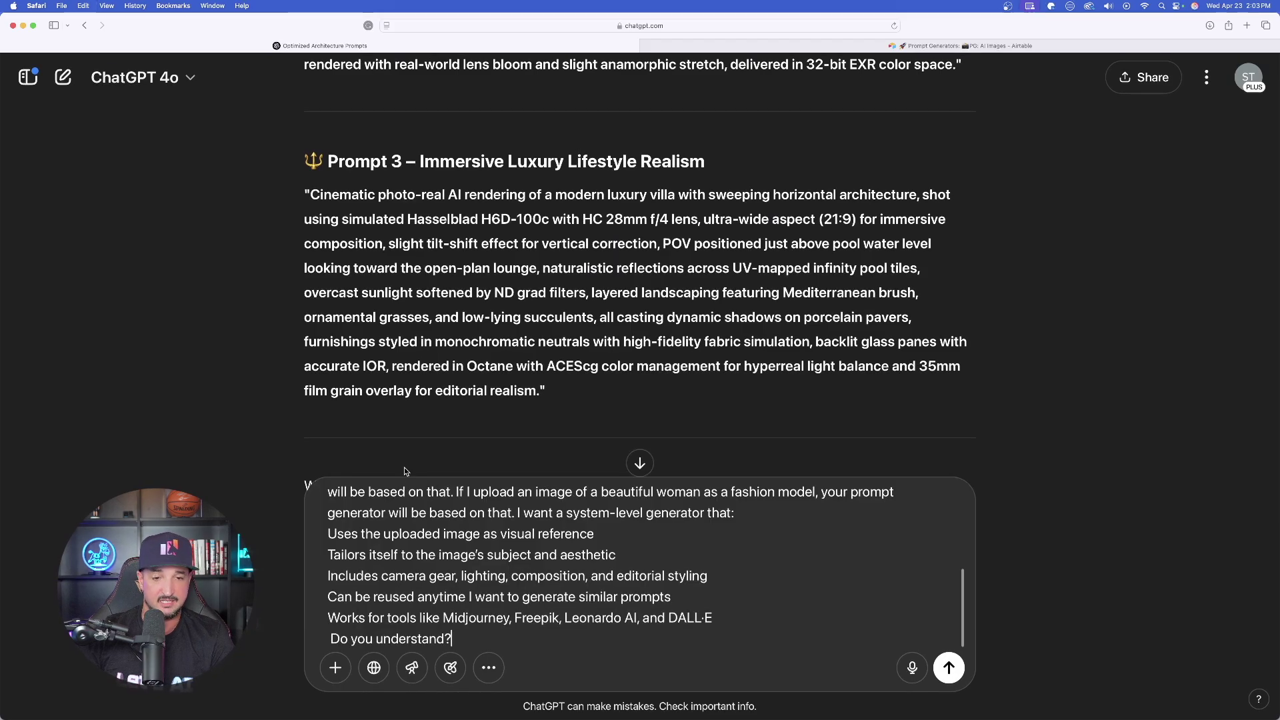
scroll(518, 567, "up", 5)
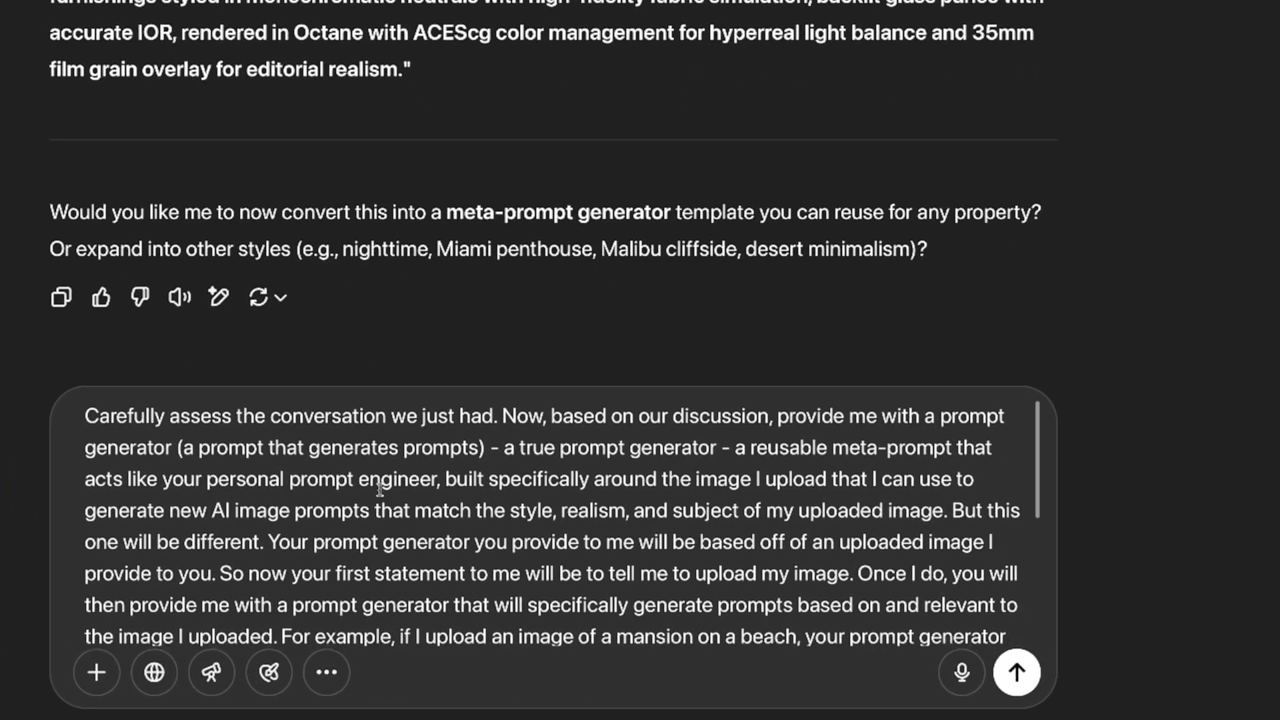
scroll(384, 479, "down", 1)
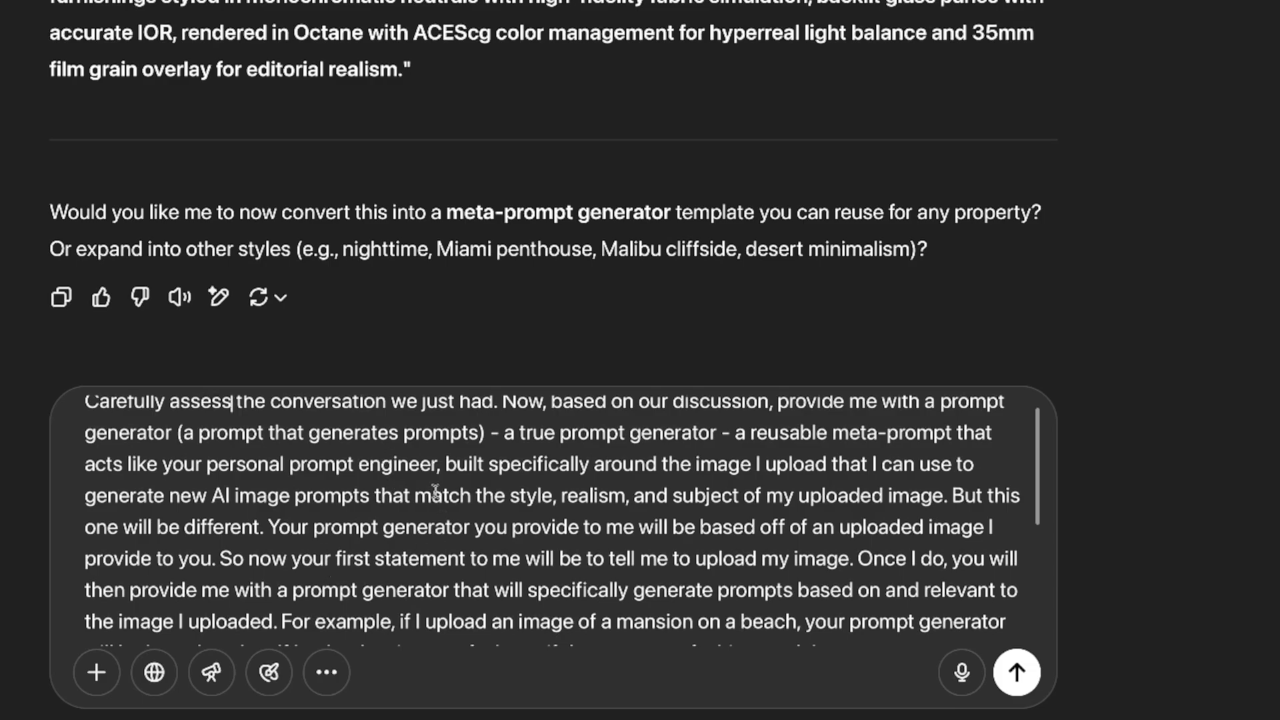
scroll(437, 490, "down", 3)
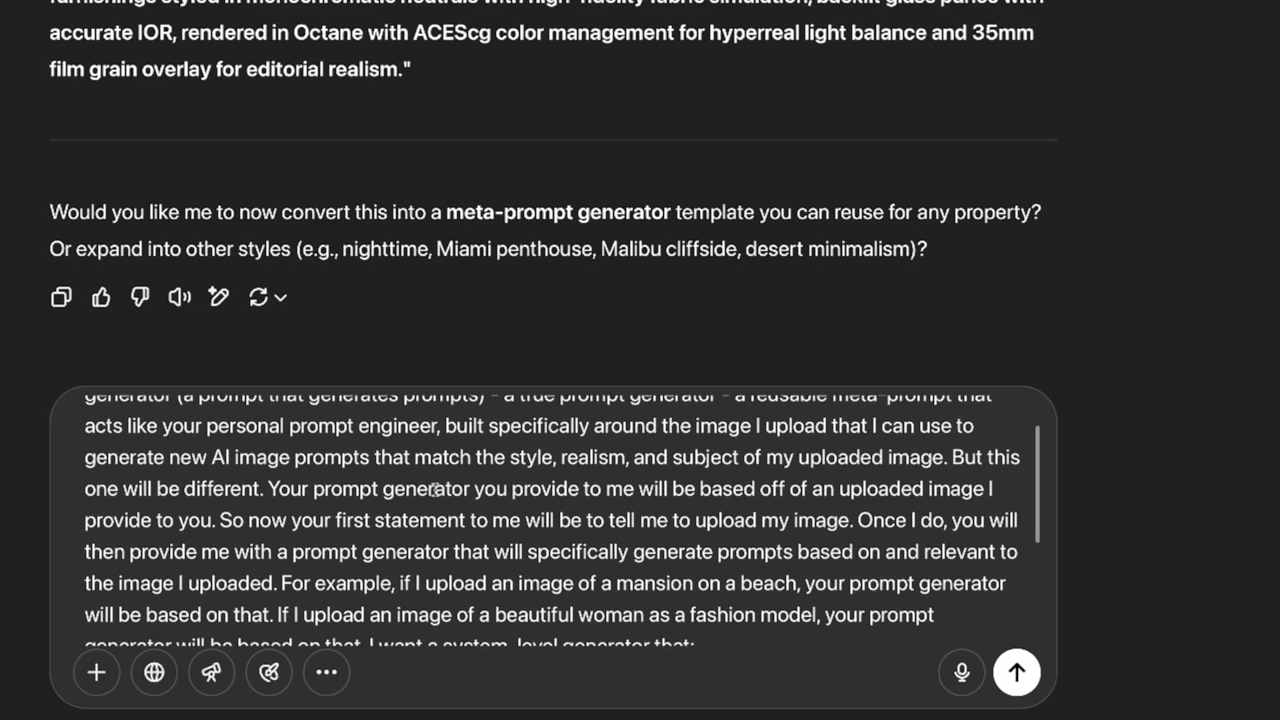
scroll(435, 491, "up", 1)
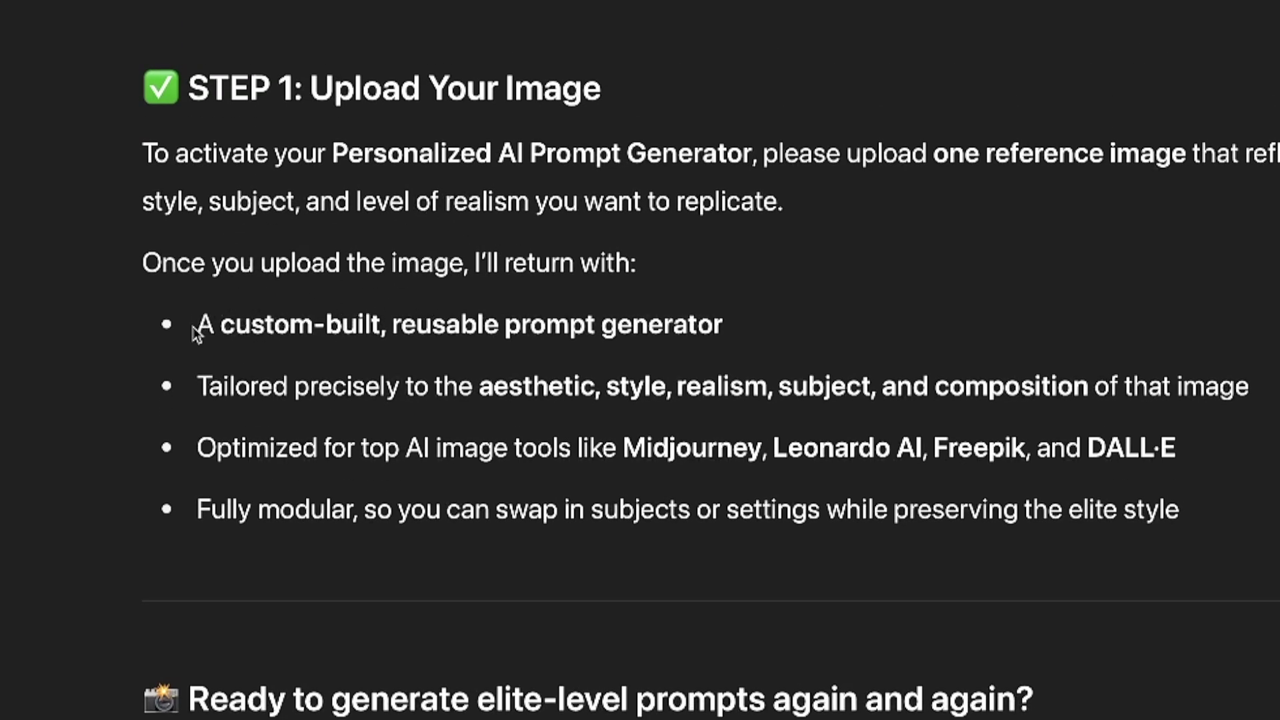
left_click_drag(197, 332, 1276, 529)
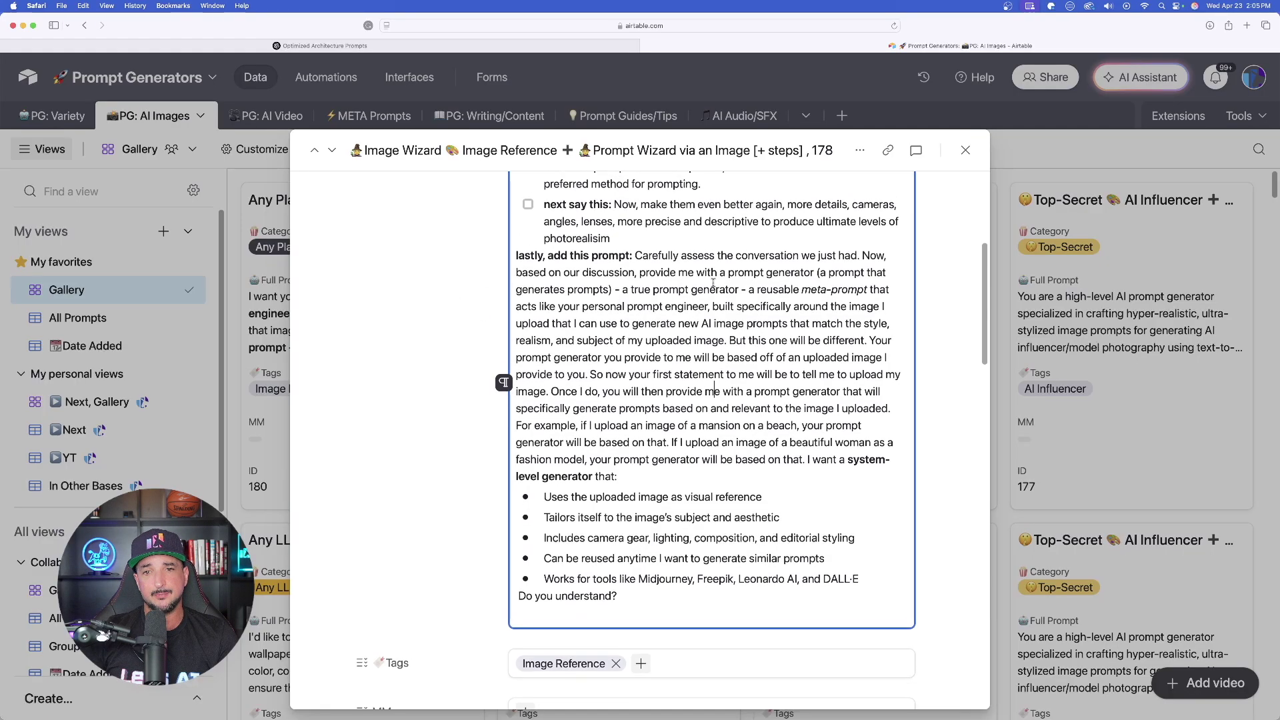
Close record 178, open record 180 and select its full meta-prompt template text.
left_click(966, 151)
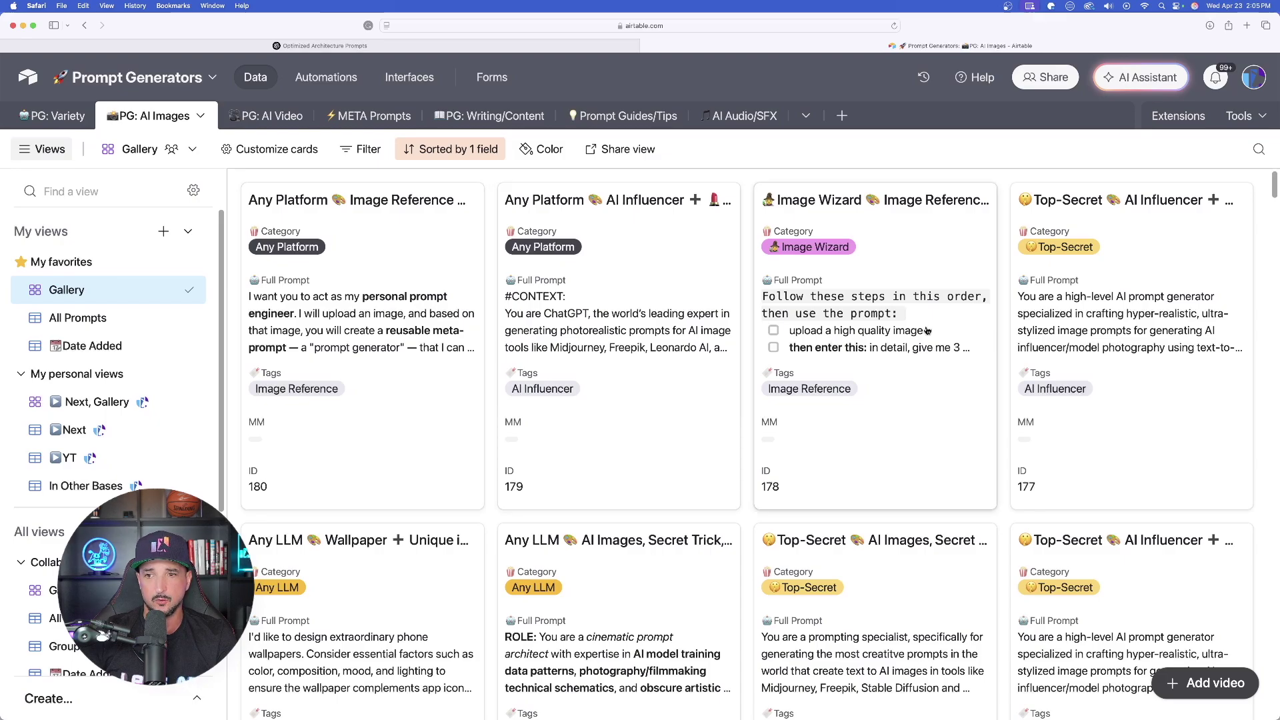
left_click(467, 333)
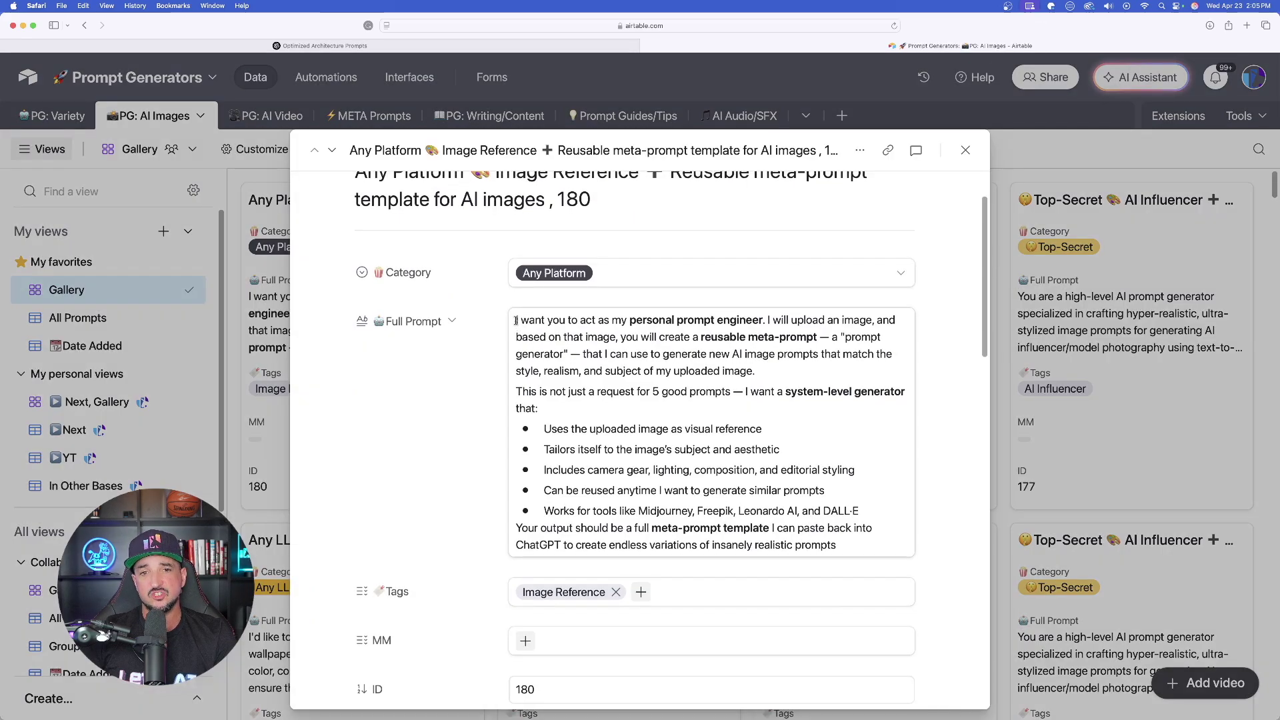
left_click_drag(517, 320, 838, 553)
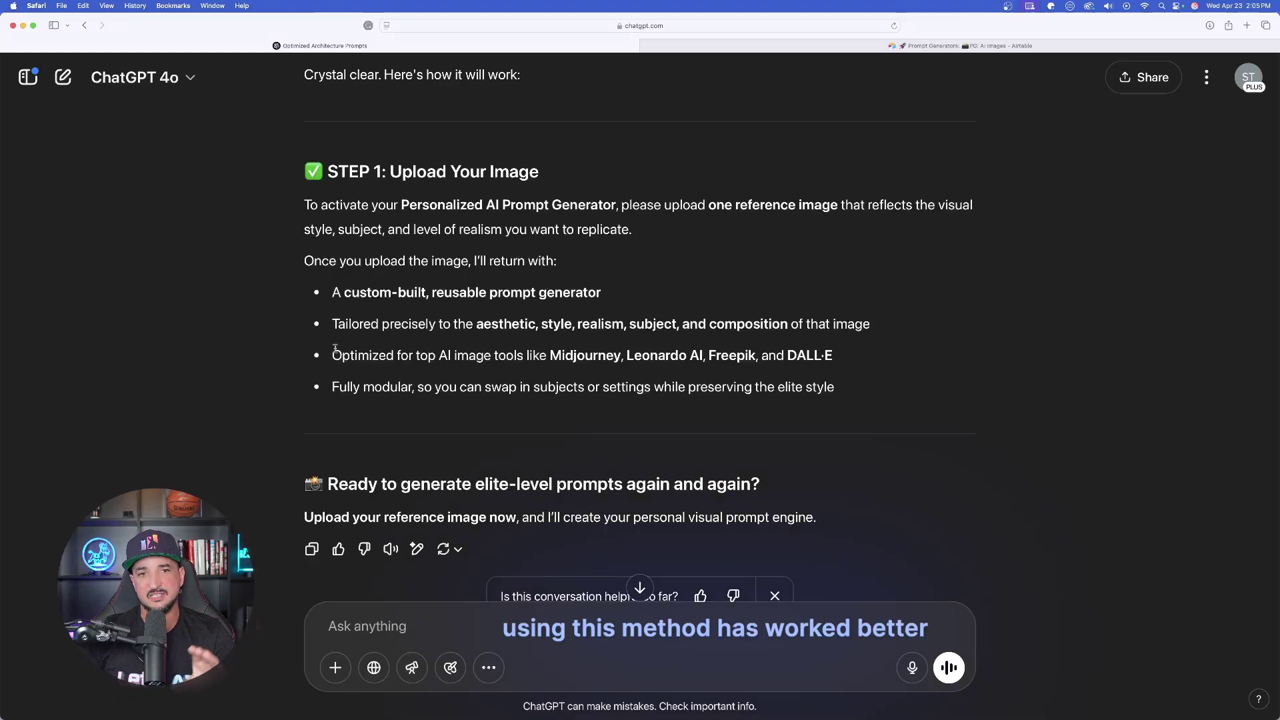
scroll(452, 225, "up", 5)
scroll(473, 320, "down", 3)
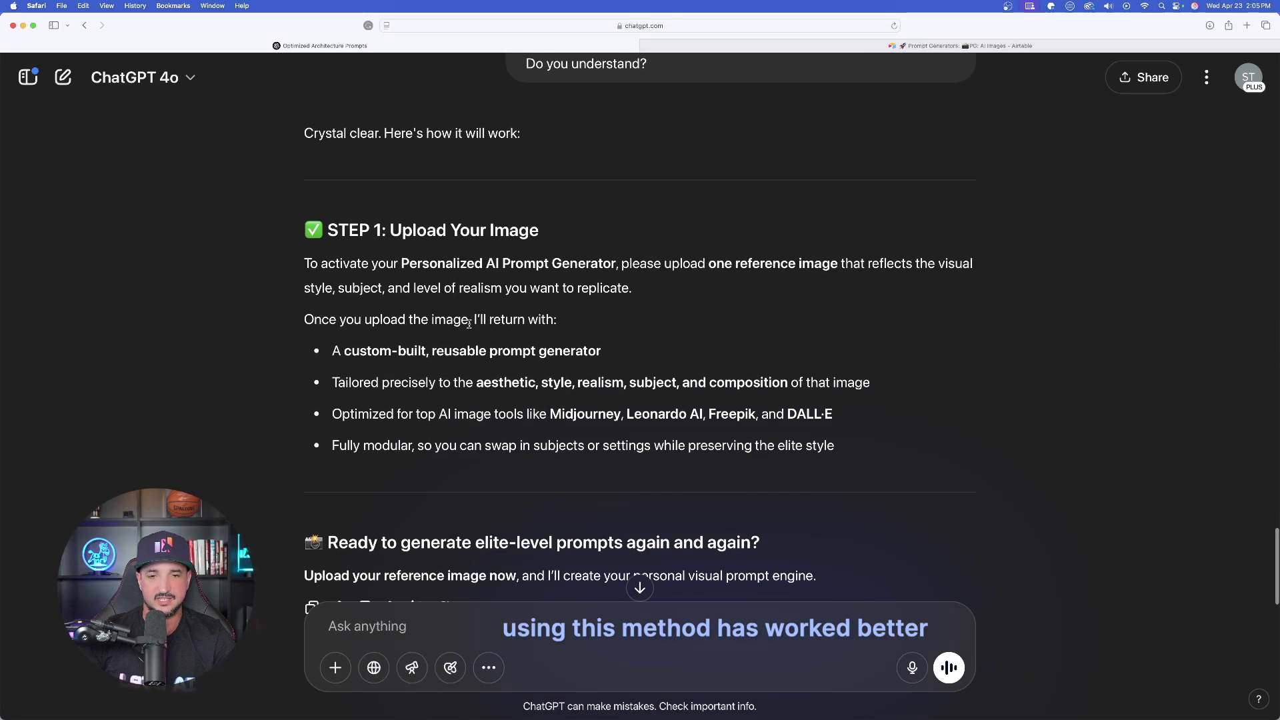
scroll(358, 284, "down", 3)
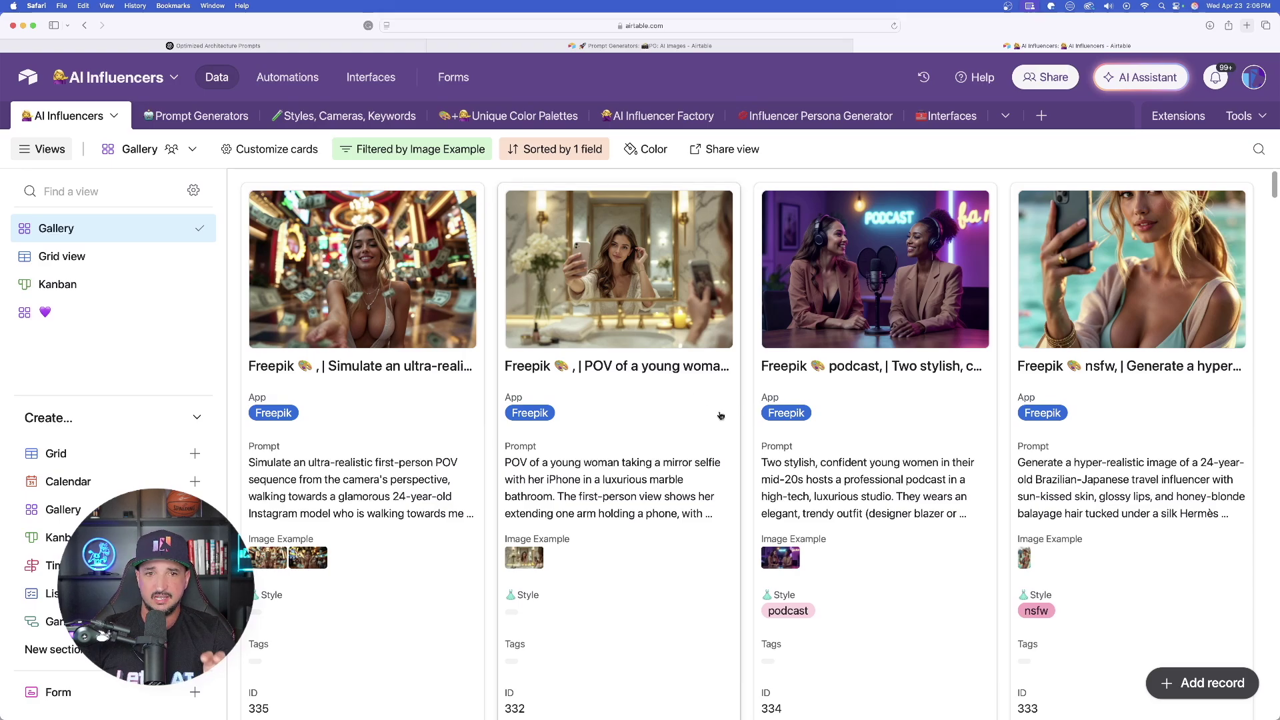
Browse the Prompt Generators and Styles, Cameras, Keywords tables, then return to the AI Influencers gallery.
scroll(726, 405, "down", 7)
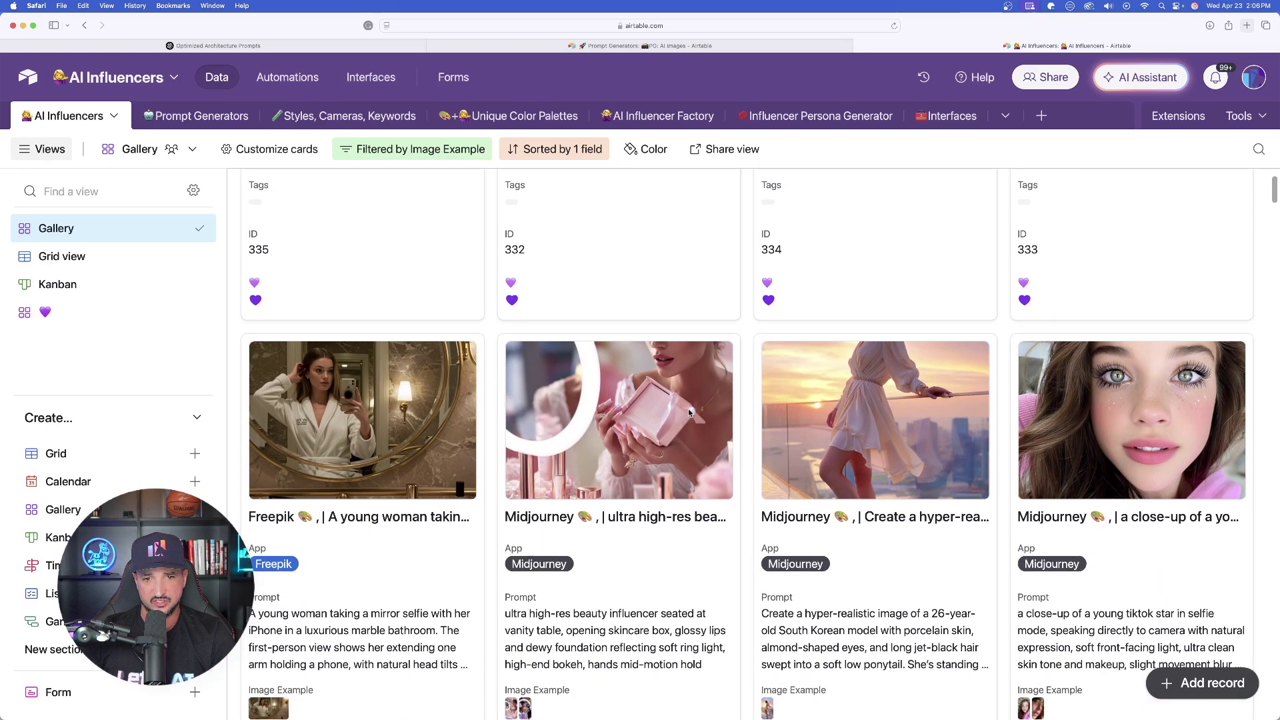
scroll(680, 408, "down", 10)
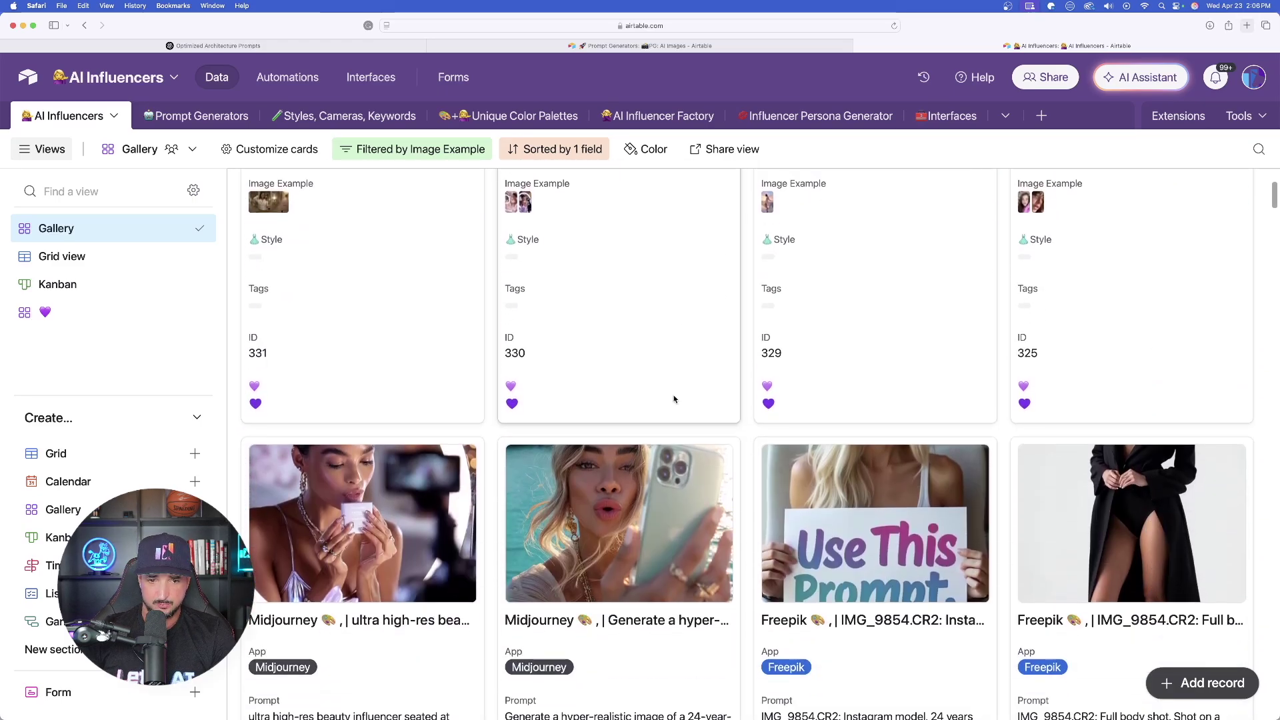
scroll(669, 405, "down", 3)
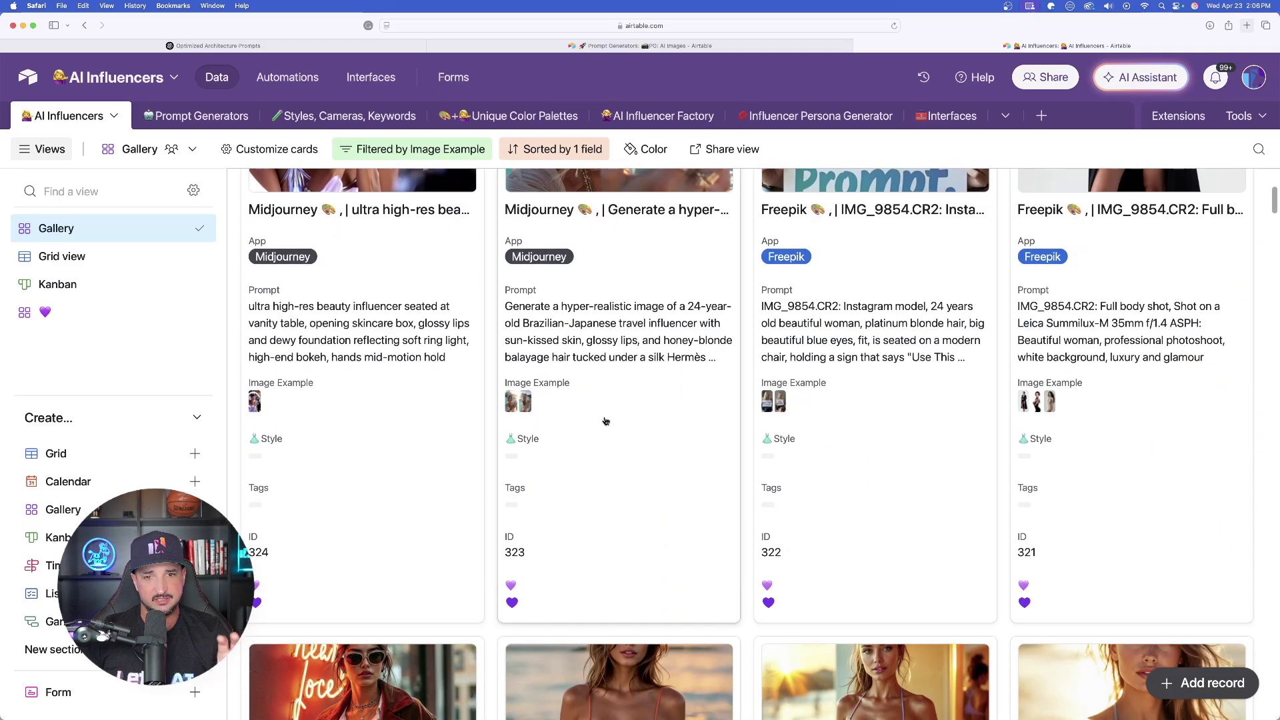
scroll(606, 421, "up", 2)
scroll(621, 377, "down", 1)
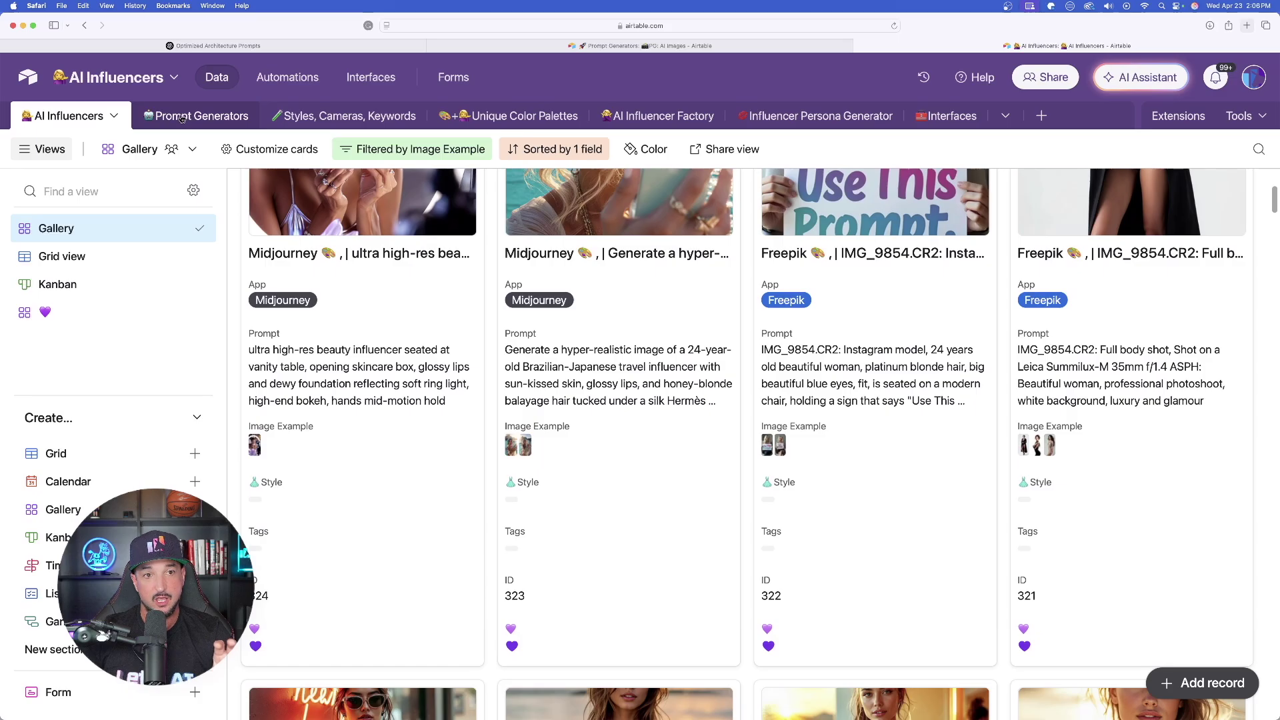
left_click(181, 117)
left_click(91, 229)
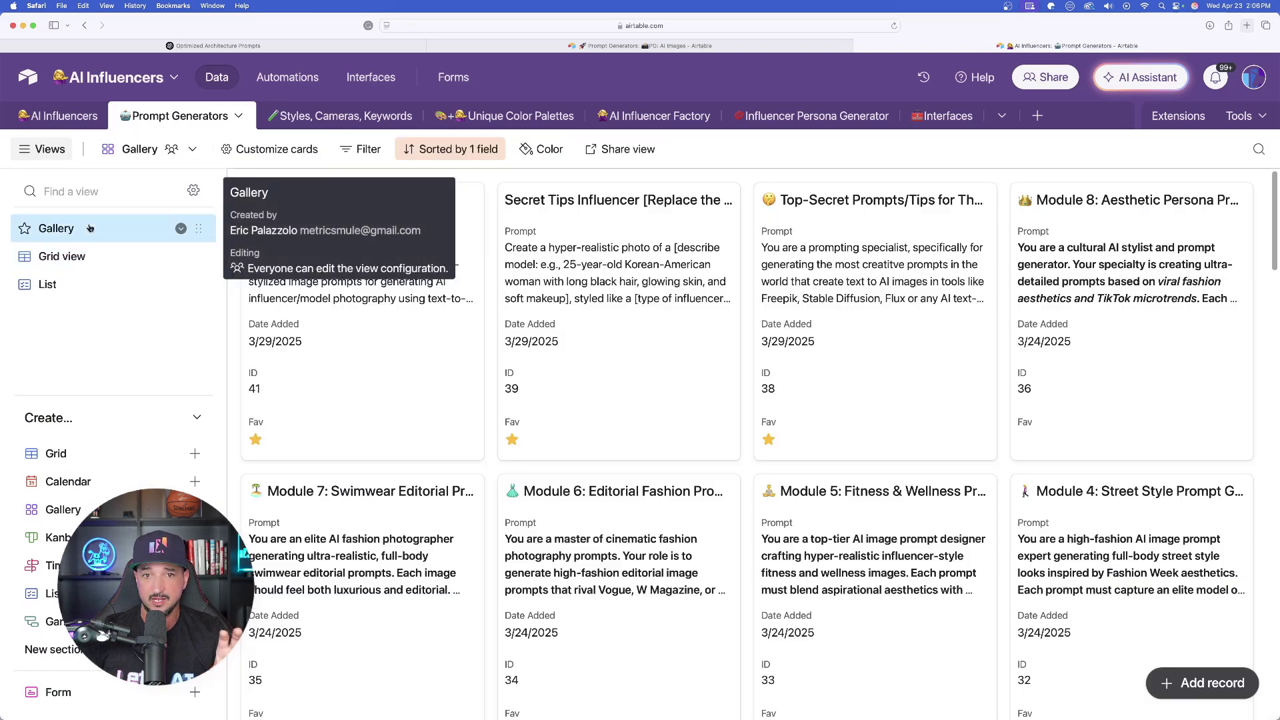
left_click(340, 117)
left_click(65, 116)
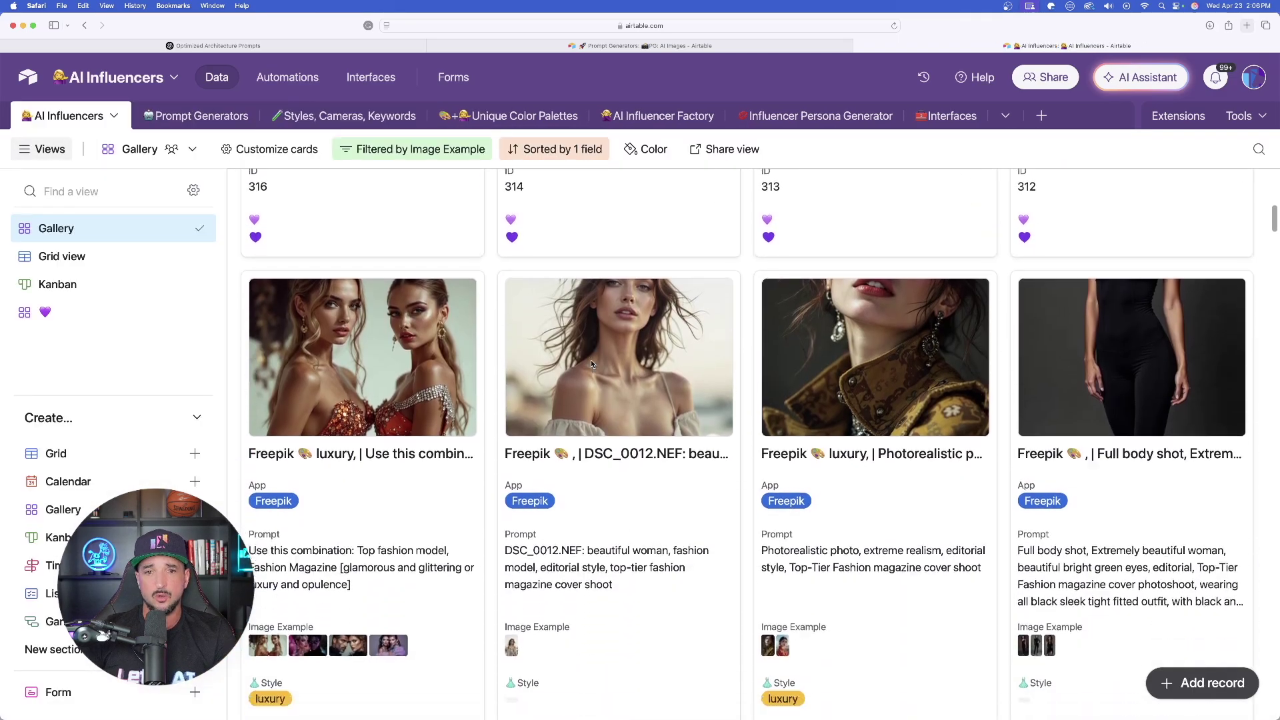
scroll(592, 364, "up", 4)
scroll(610, 413, "down", 12)
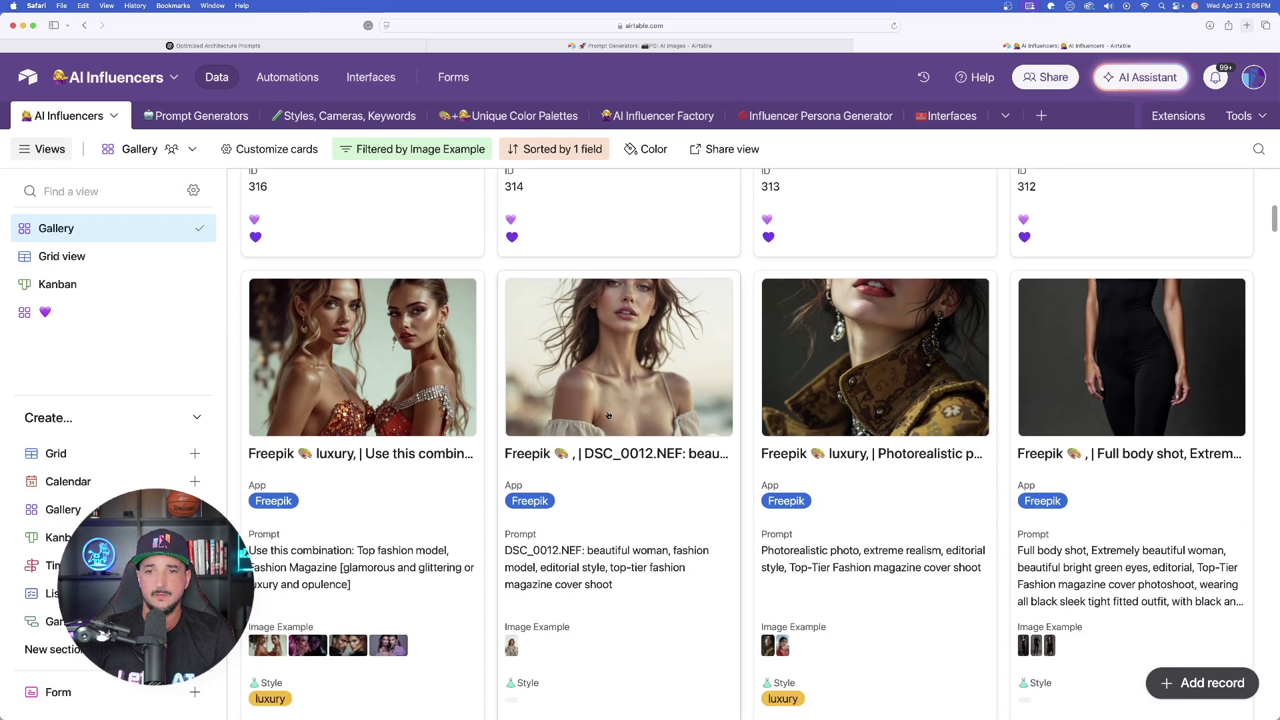
Search the gallery for 'vogue', step through matches, and open the Midjourney haute couture record.
left_click(1259, 149)
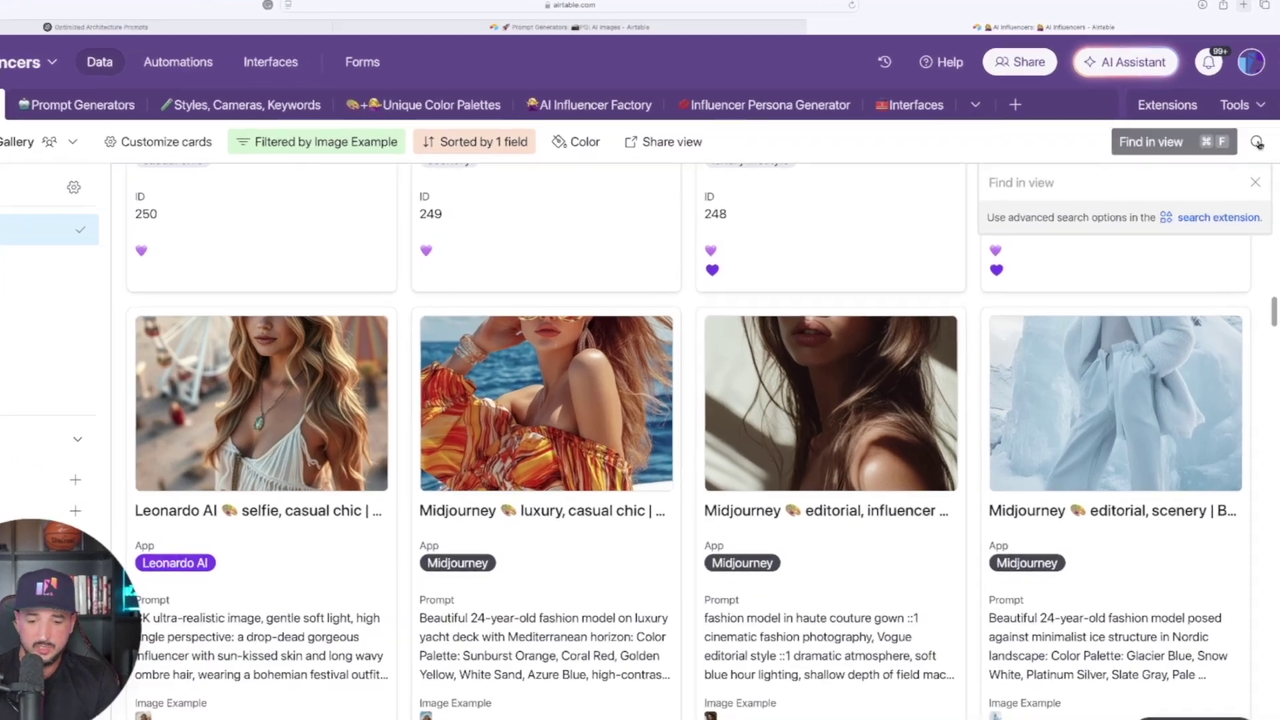
type("vogue")
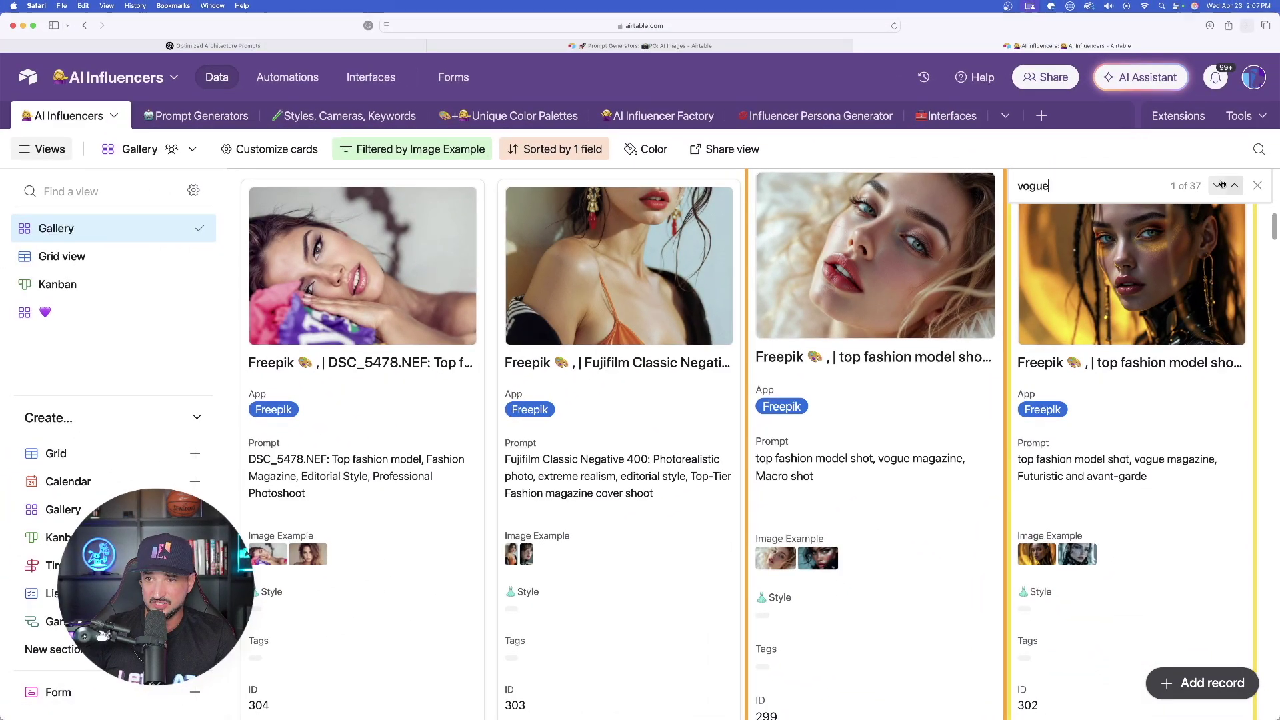
left_click(1219, 187)
left_click(1219, 186)
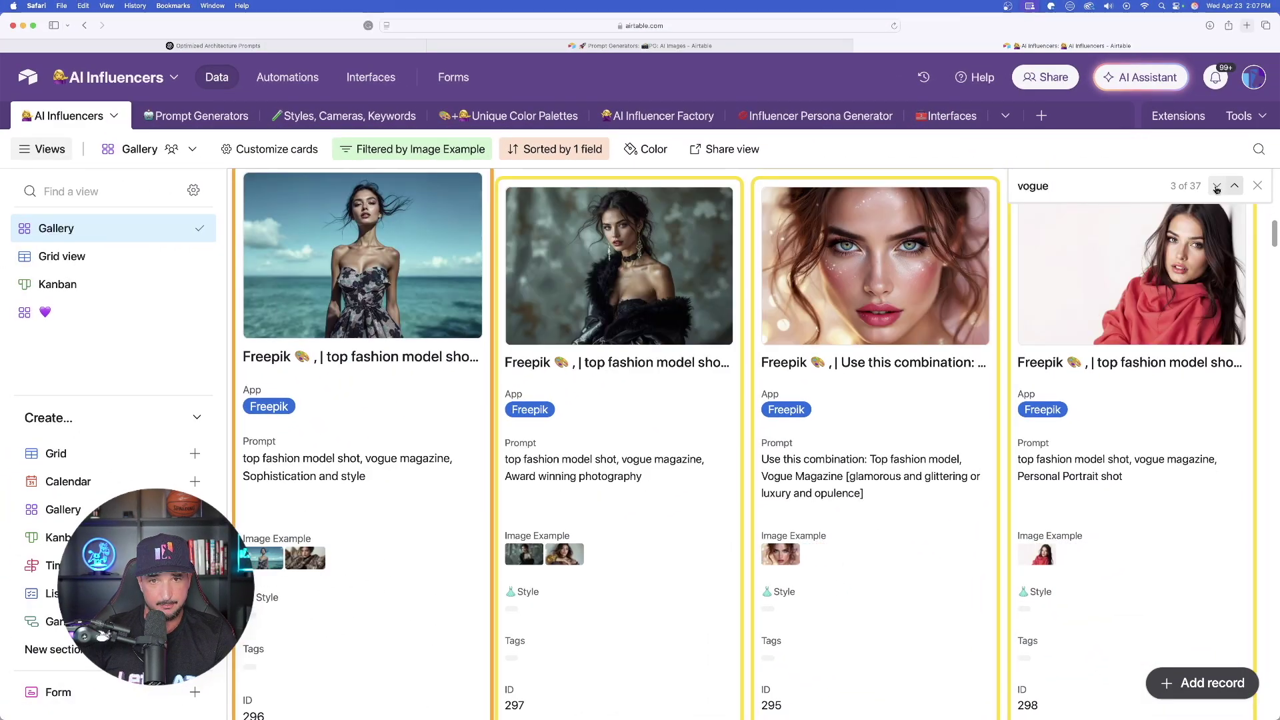
left_click(360, 267)
Download the blue-eyed close-up portrait from the Airtable record images.
scroll(600, 400, "down", 5)
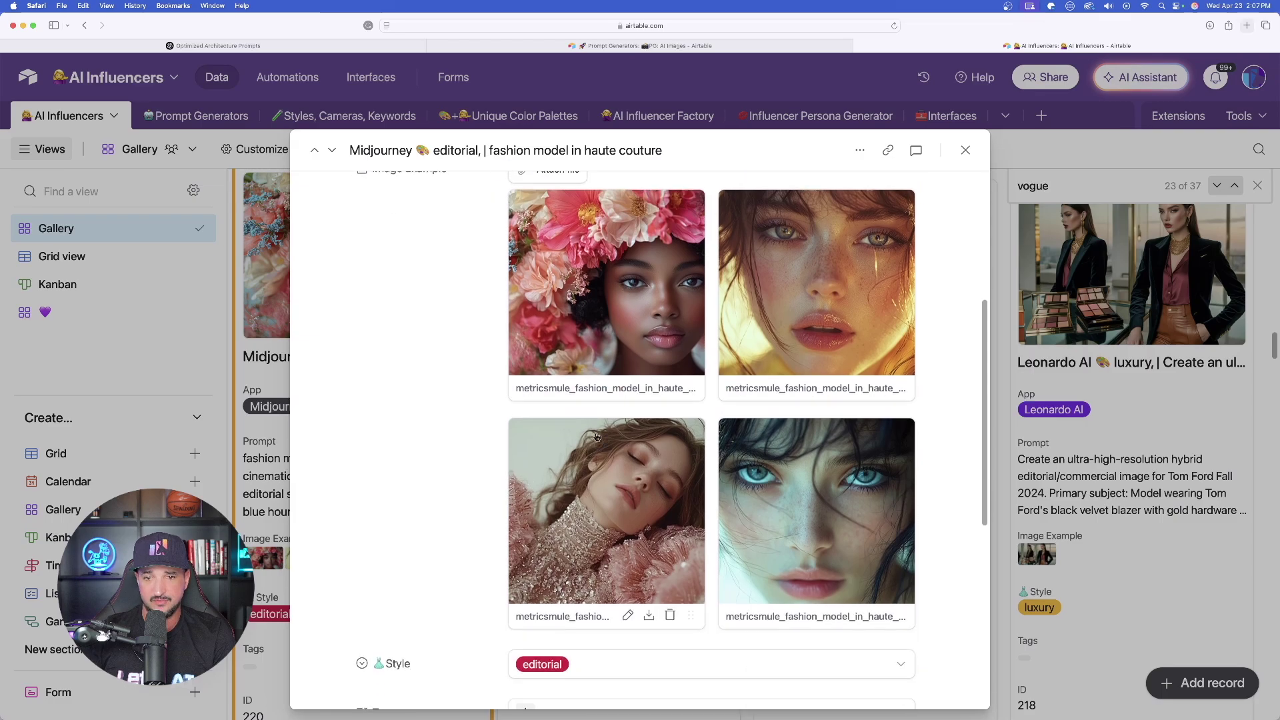
scroll(597, 437, "up", 1)
left_click(637, 327)
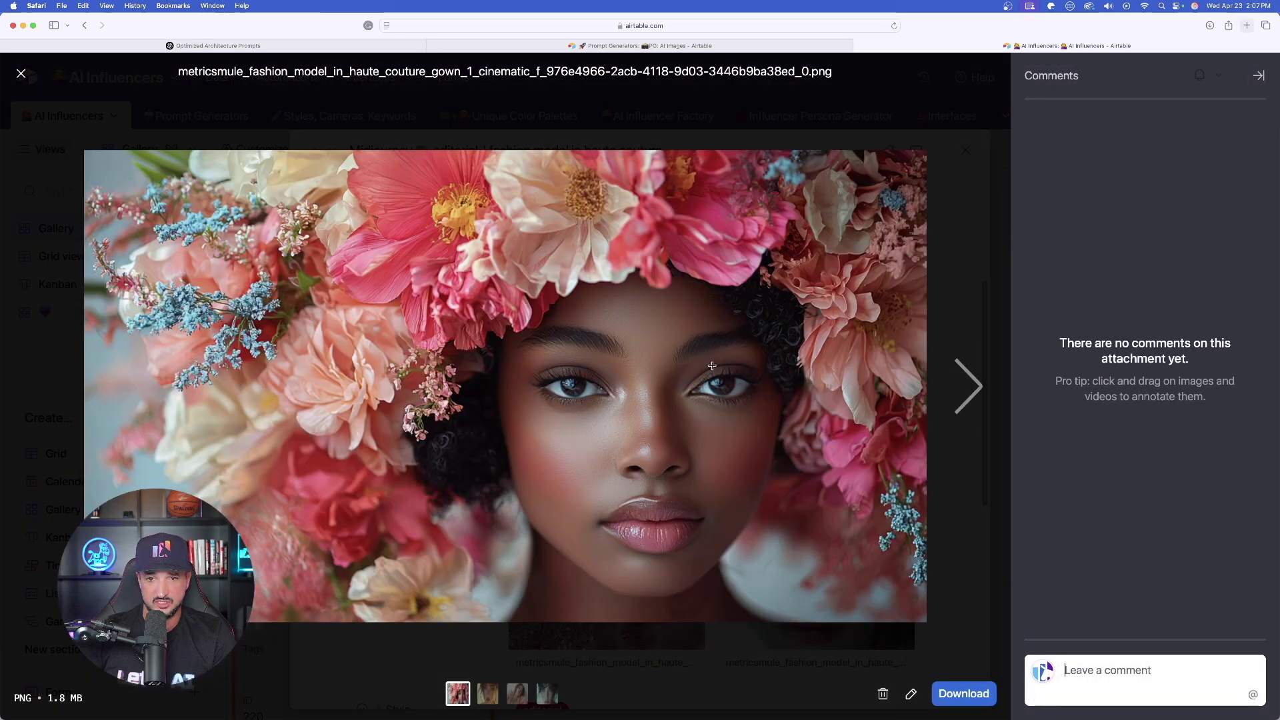
left_click(968, 387)
left_click(969, 387)
left_click(969, 387)
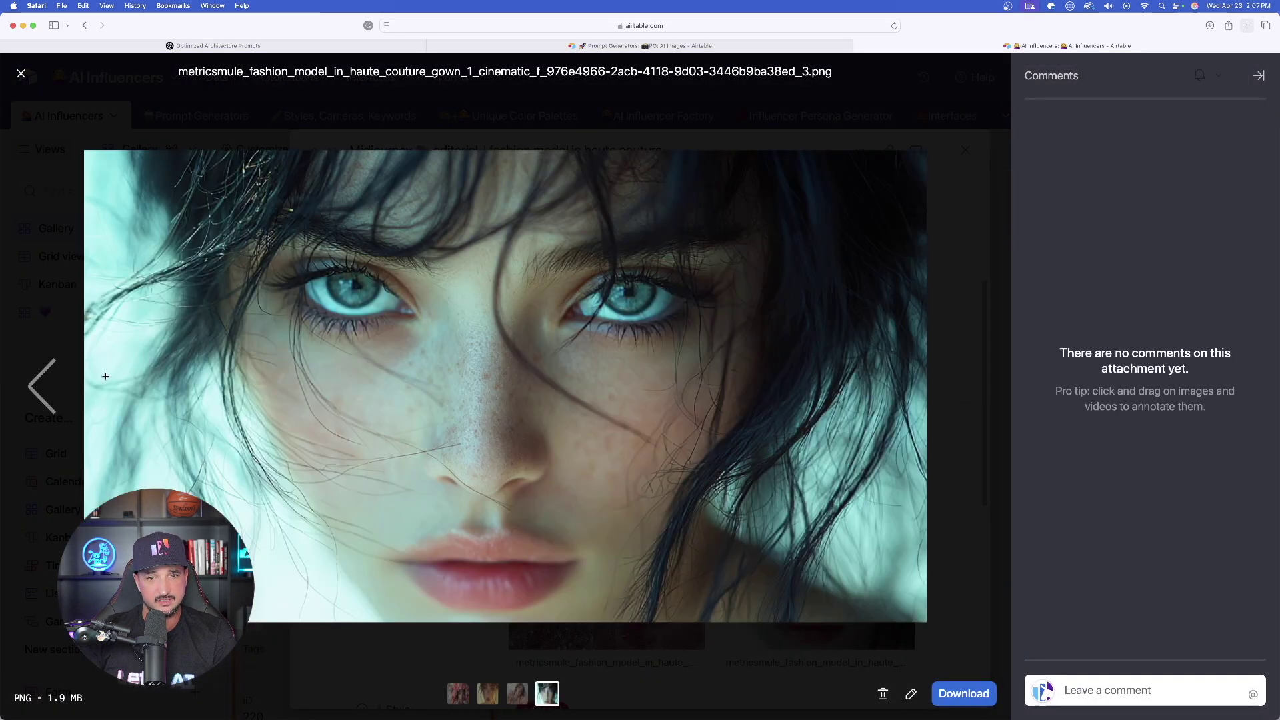
left_click(963, 689)
key("Escape")
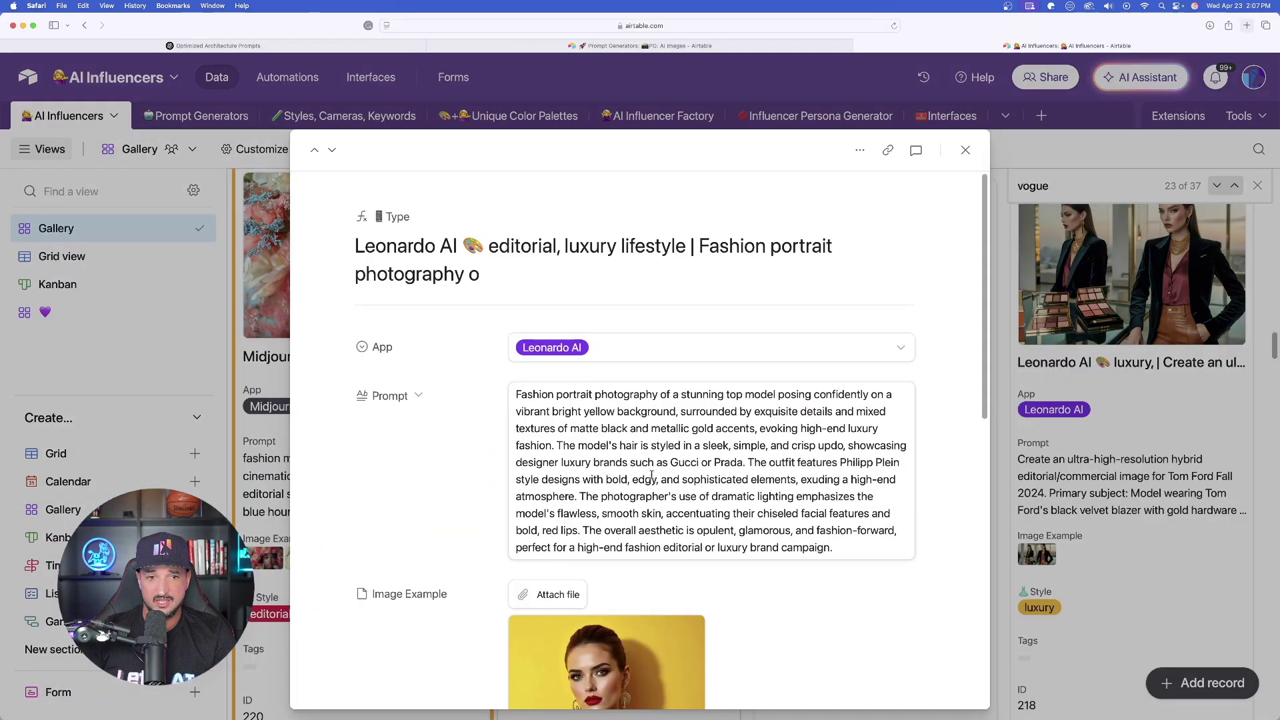
Download the yellow-background fashion portrait, then return to the ChatGPT prompt-generator chat.
scroll(628, 472, "down", 5)
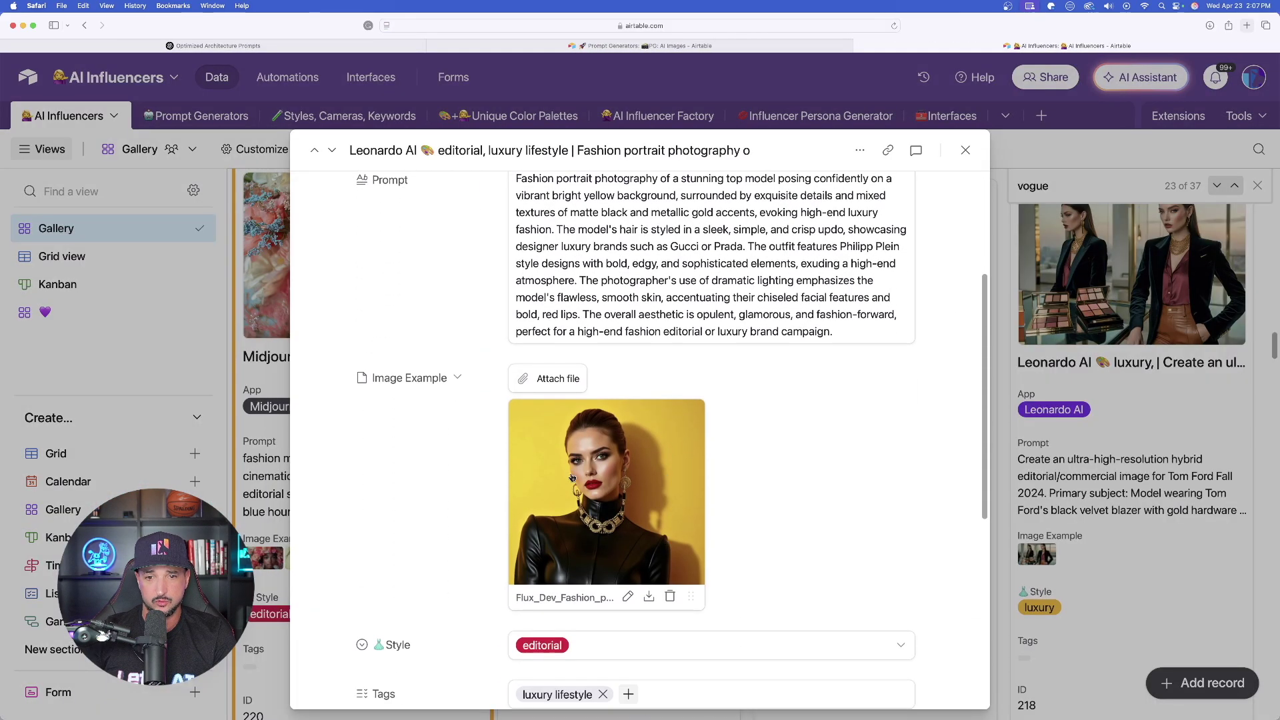
left_click(586, 476)
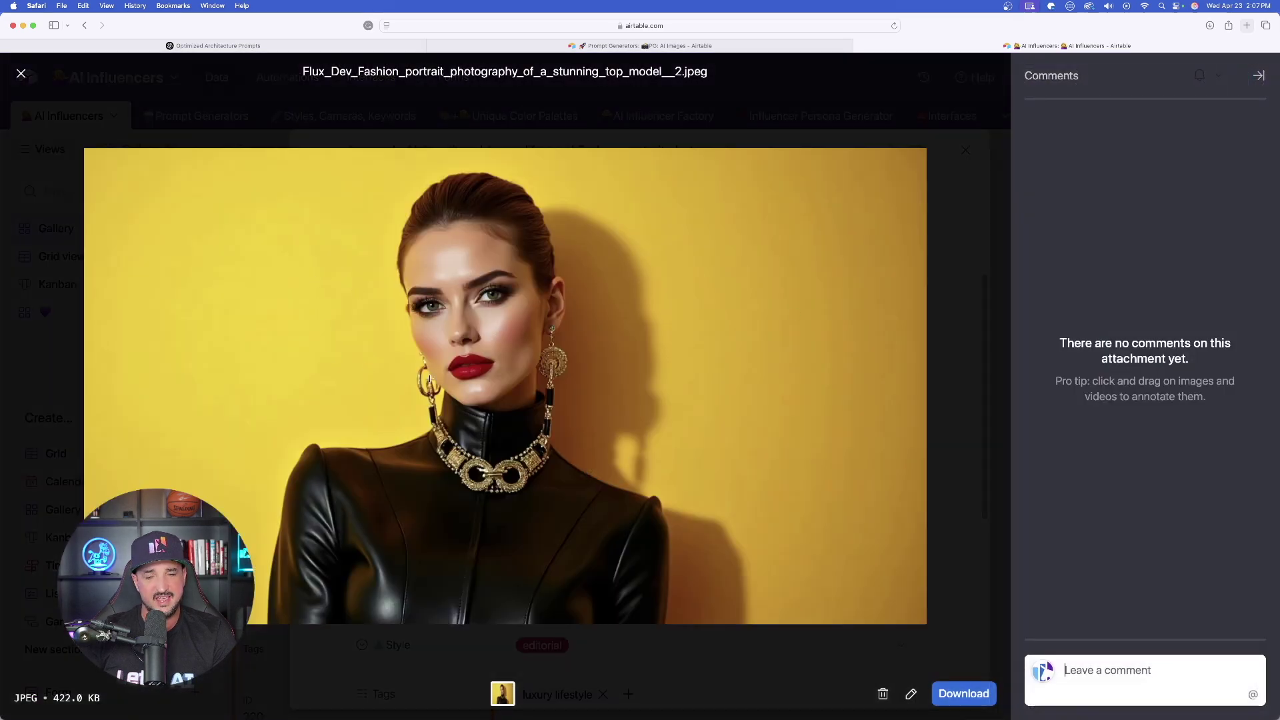
left_click(951, 695)
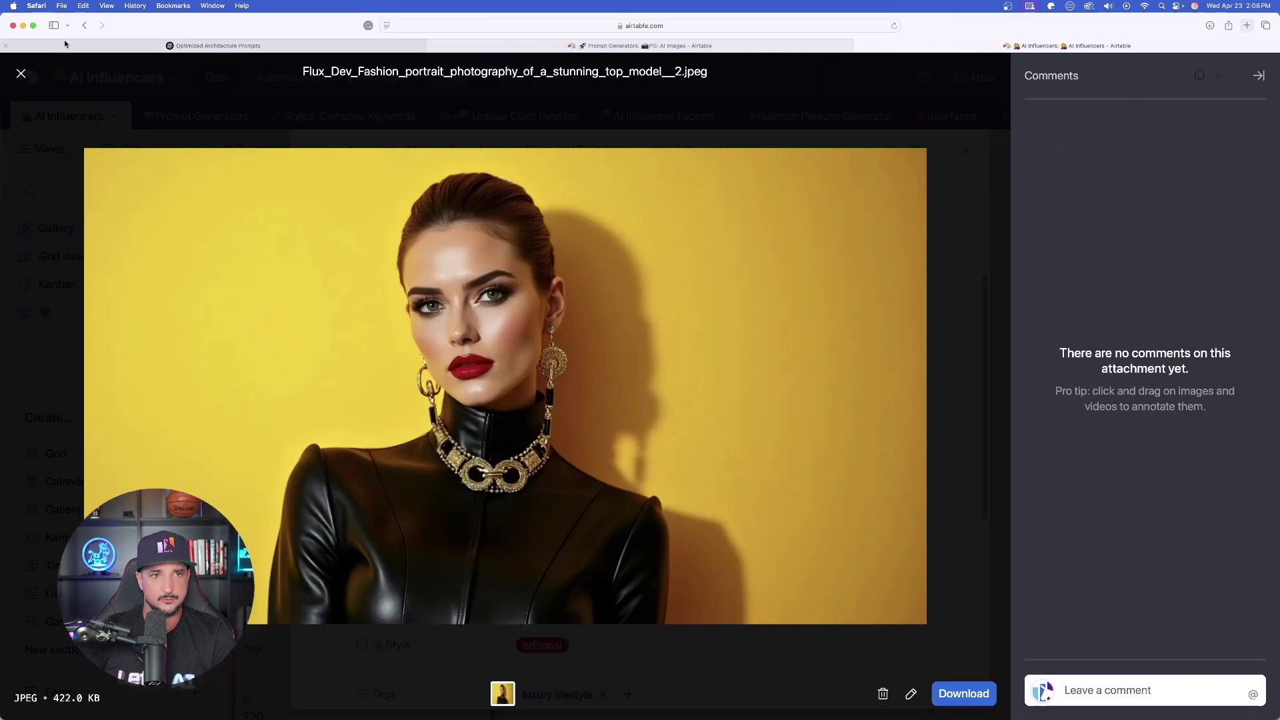
left_click(21, 73)
scroll(751, 231, "up", 5)
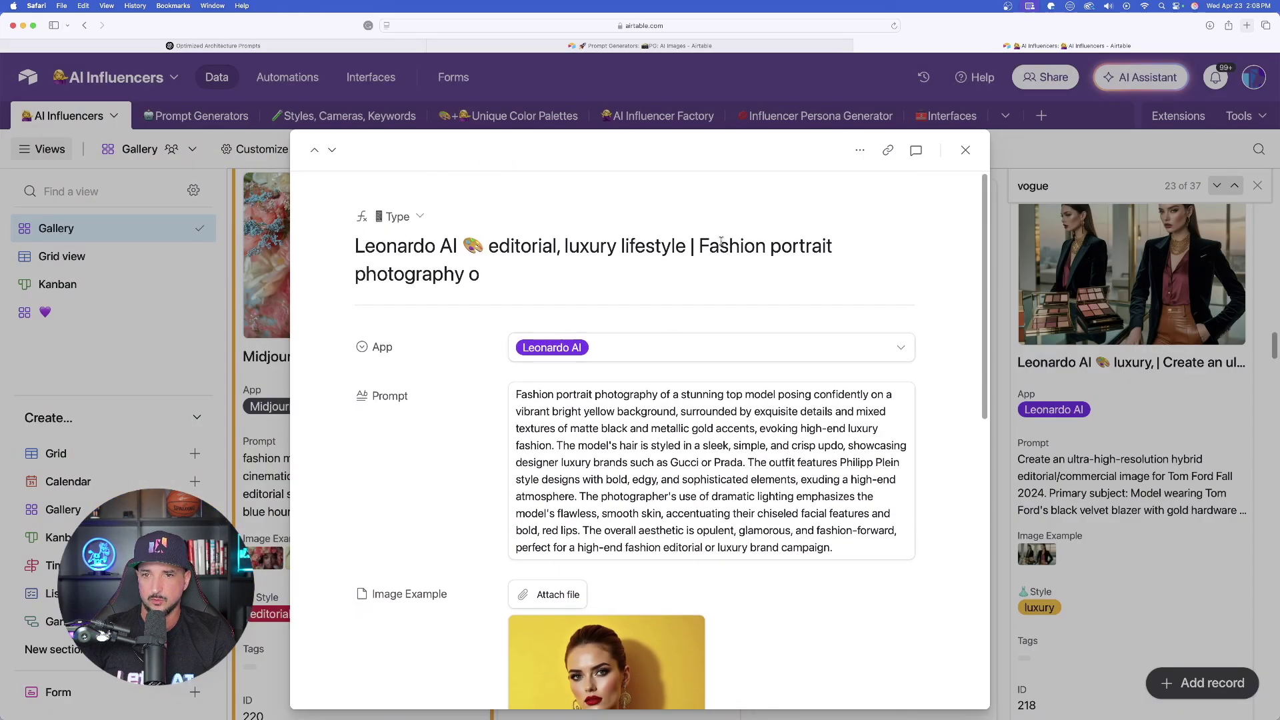
left_click(363, 44)
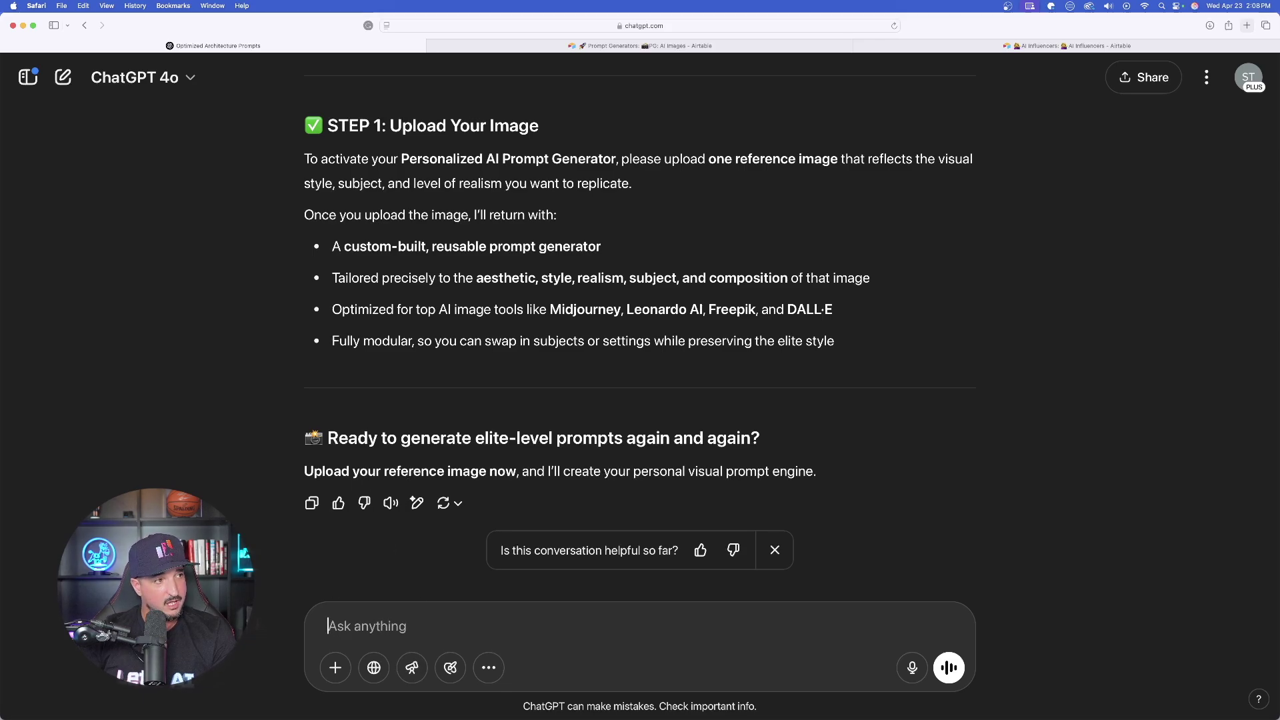
Send the yellow-background portrait and review the Fashion Editorial Portrait generator reply.
left_click_drag(0, 586, 483, 600)
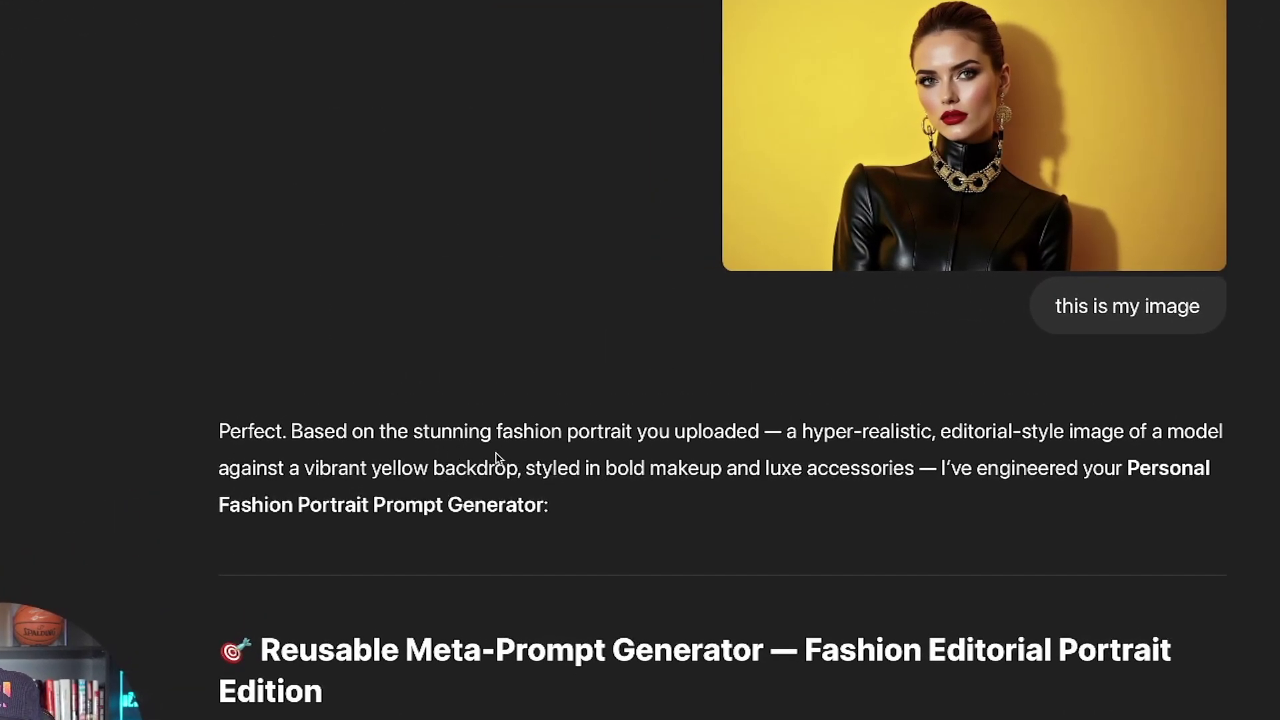
scroll(458, 529, "down", 3)
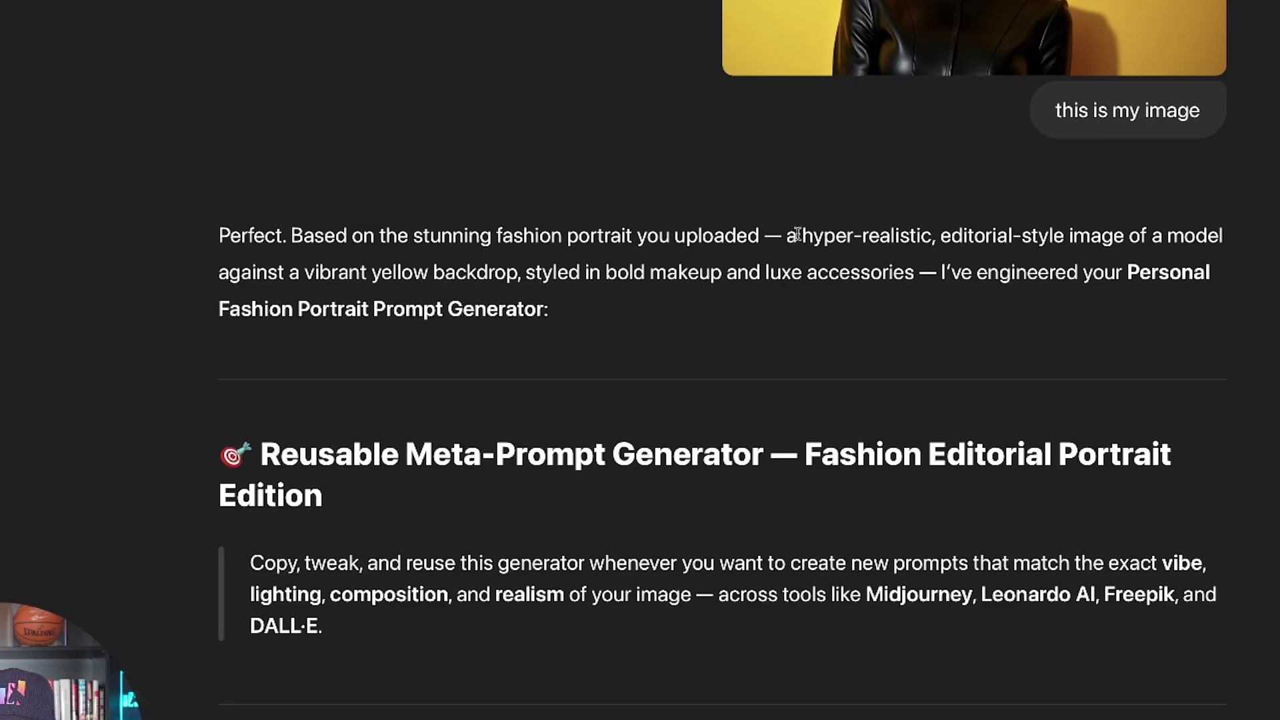
left_click_drag(798, 235, 1211, 274)
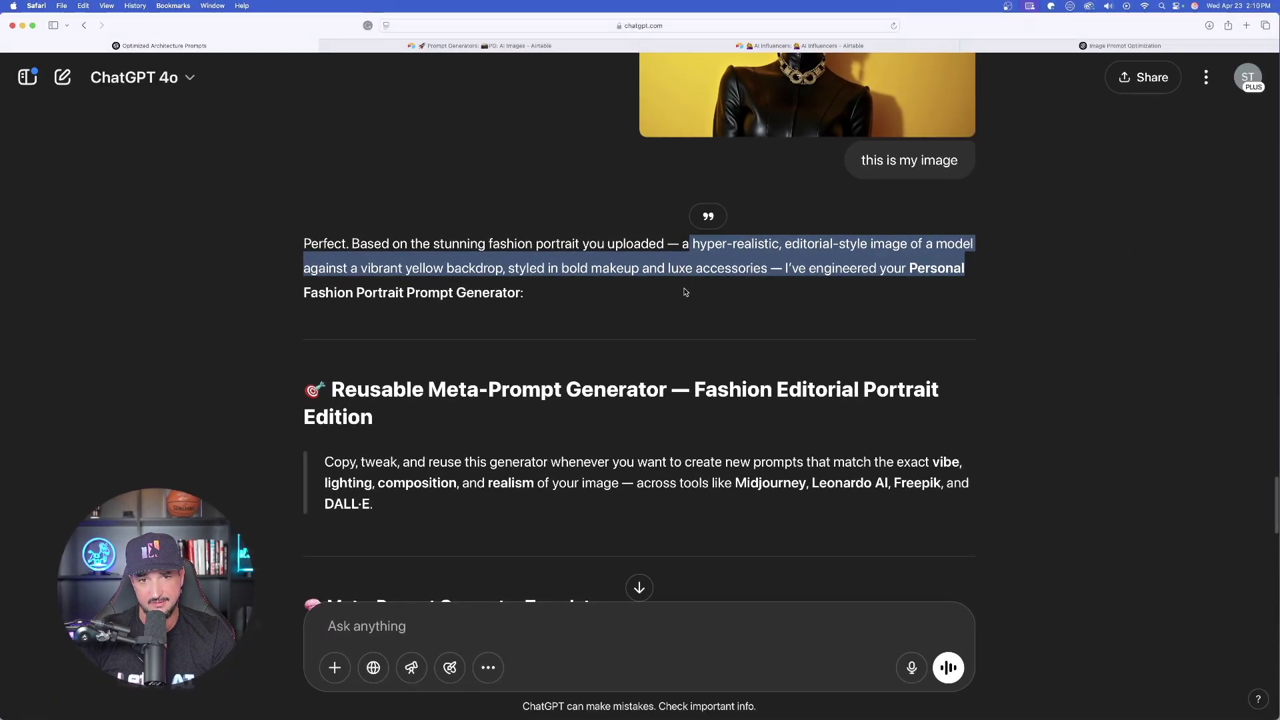
scroll(589, 323, "down", 1)
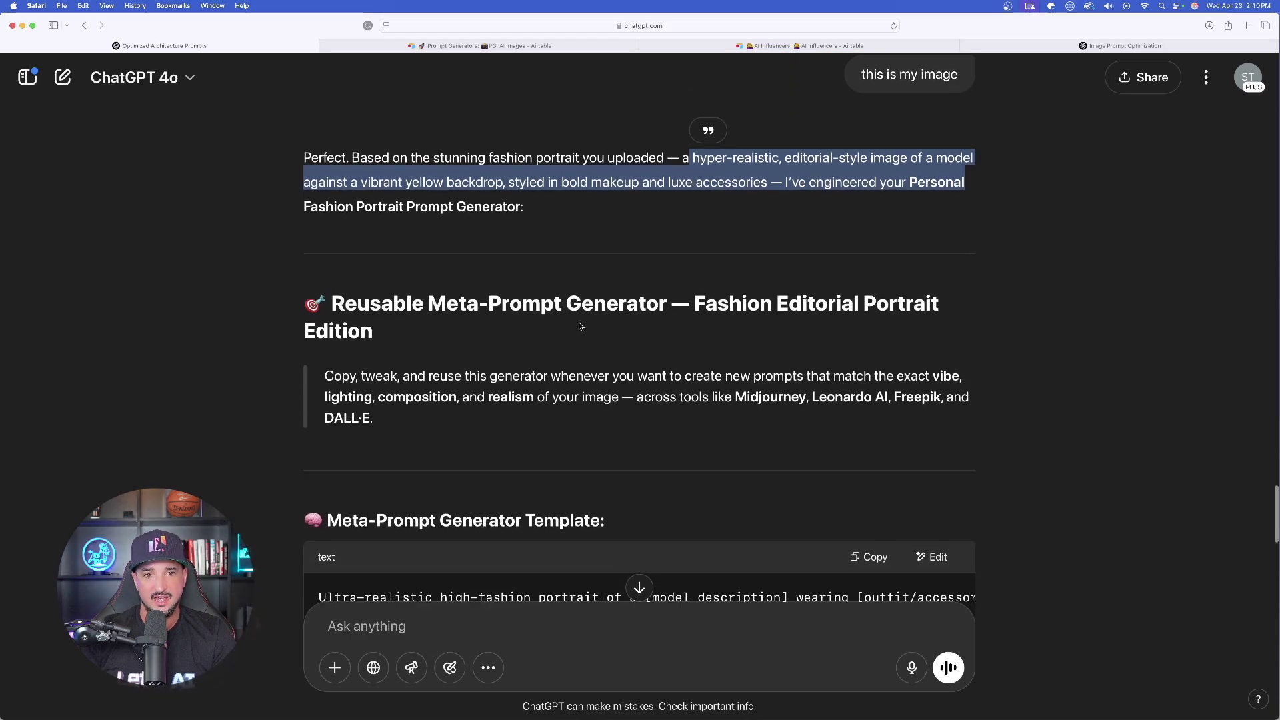
left_click(338, 352)
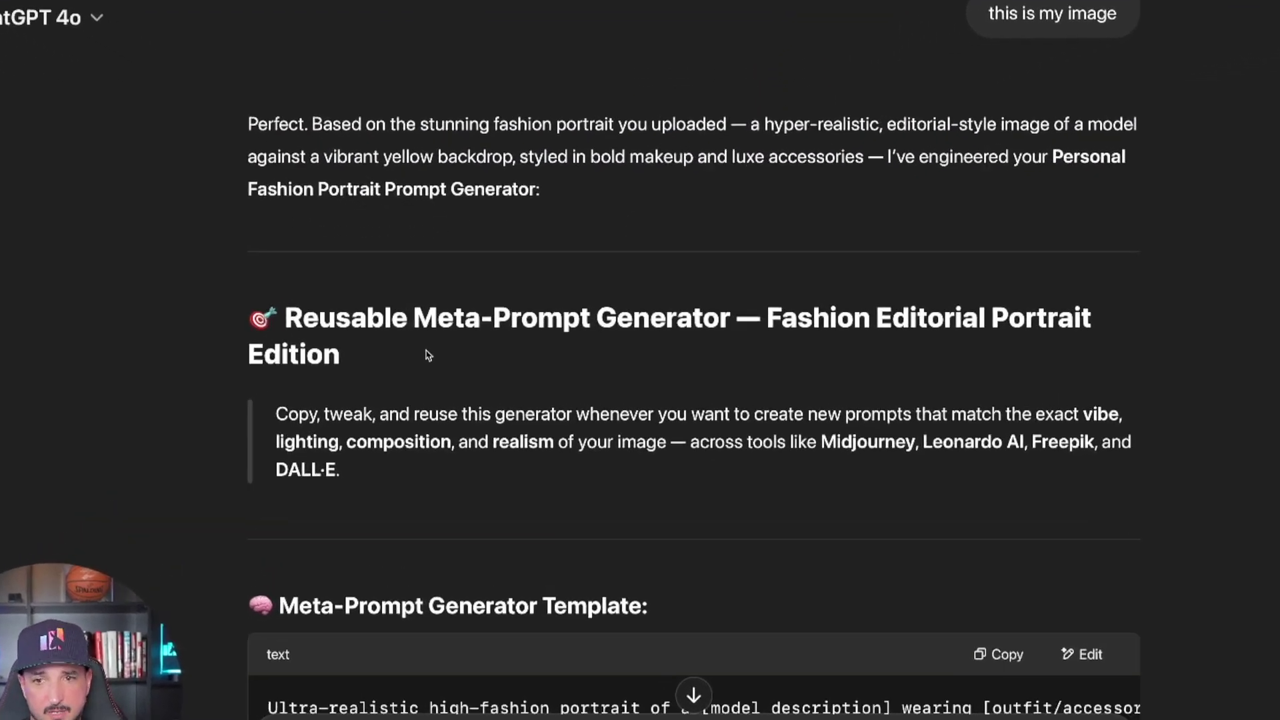
scroll(427, 340, "down", 2)
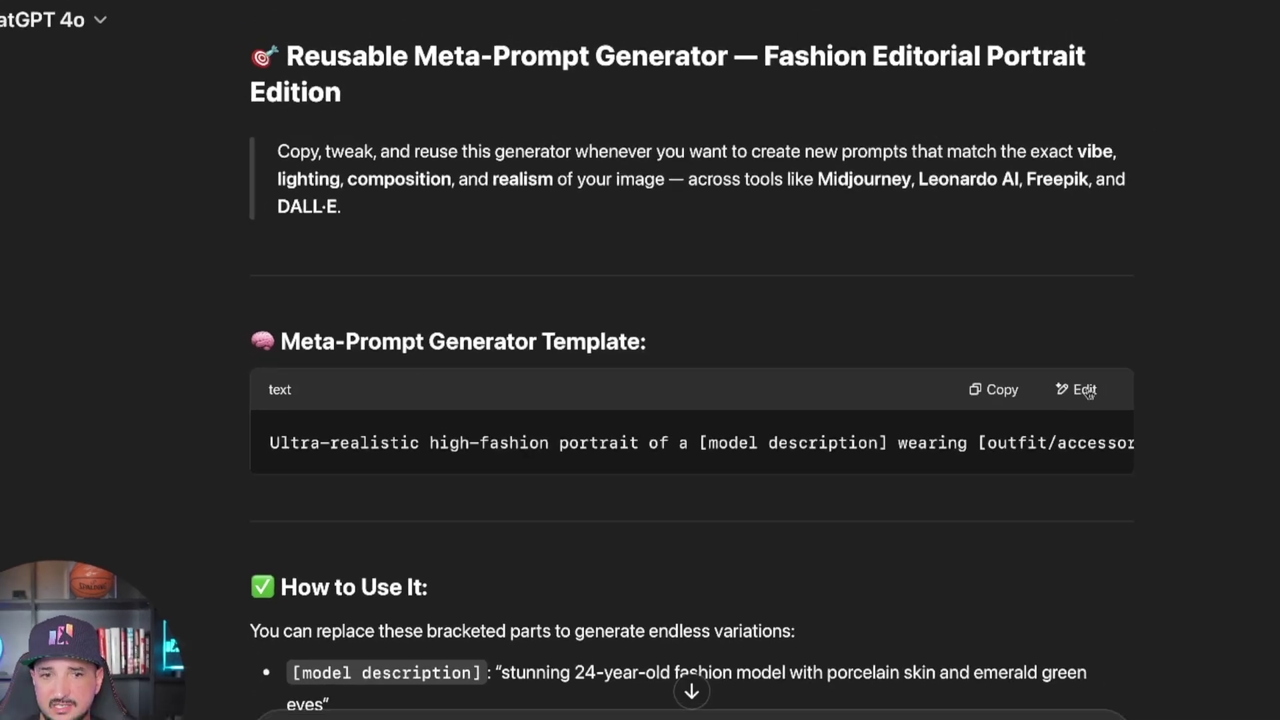
left_click(1085, 390)
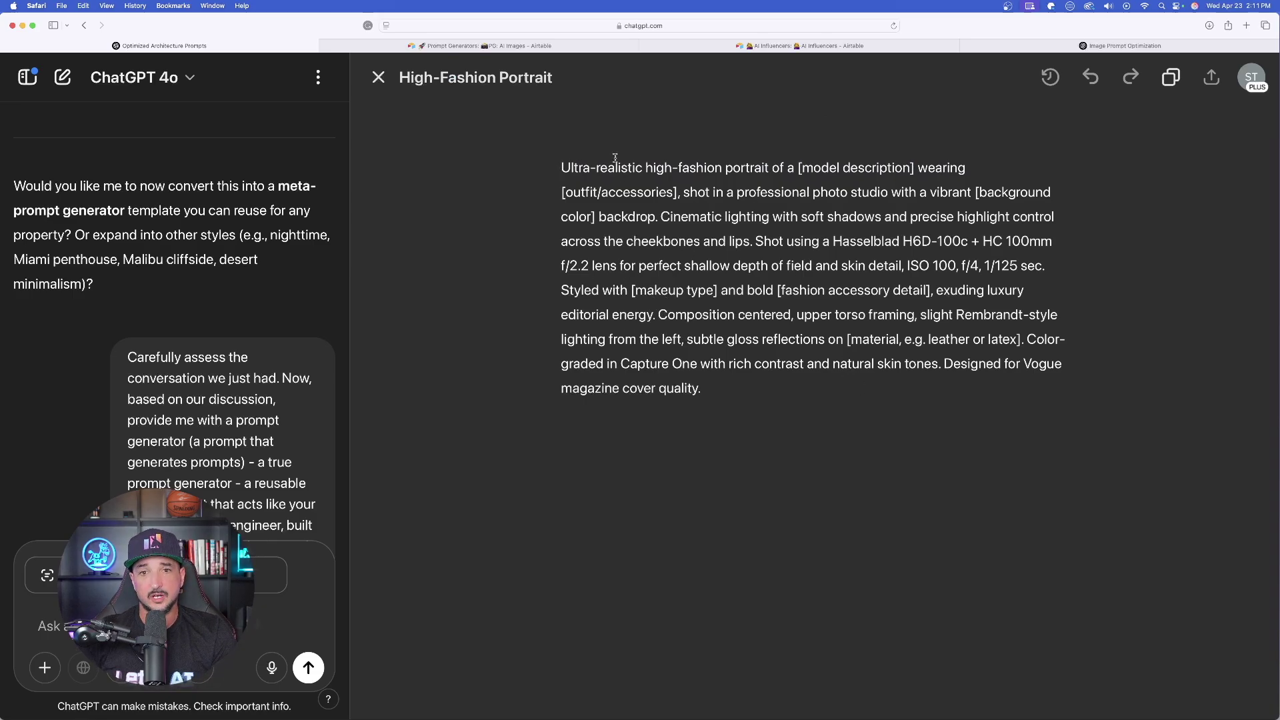
left_click(835, 252, "shift")
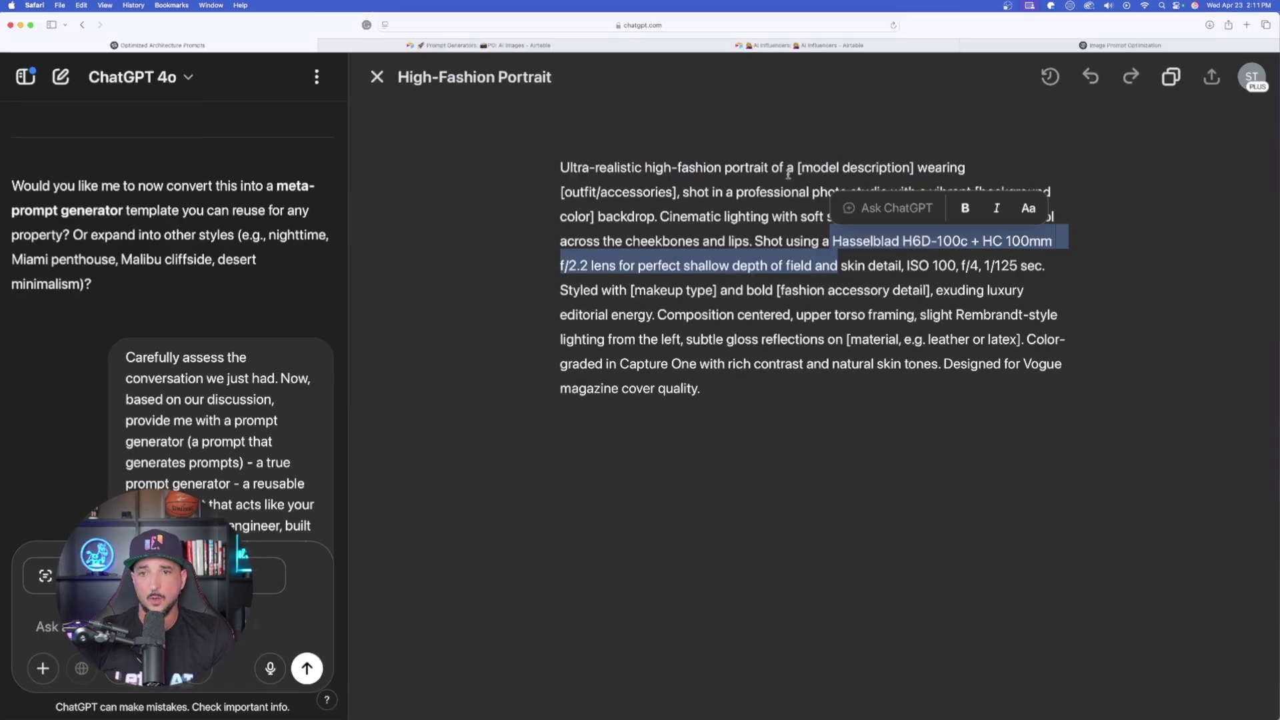
left_click_drag(799, 168, 888, 162)
left_click_drag(801, 108, 839, 109)
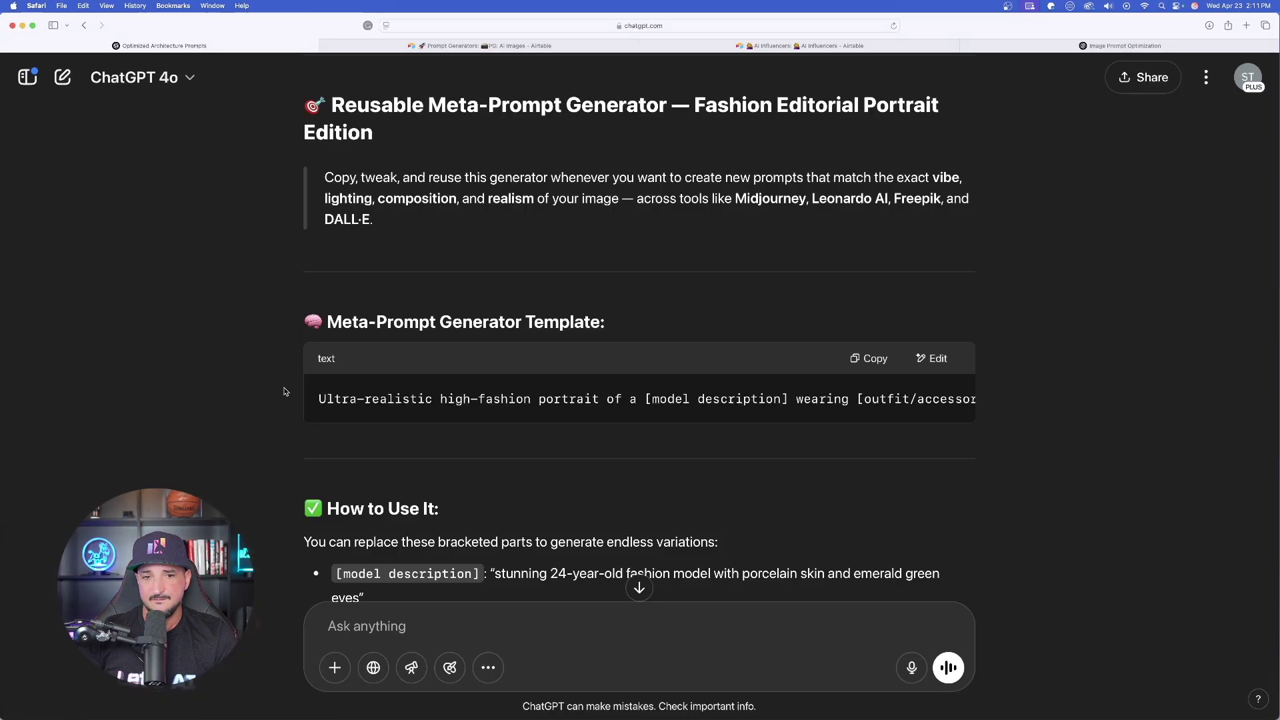
scroll(208, 372, "down", 4)
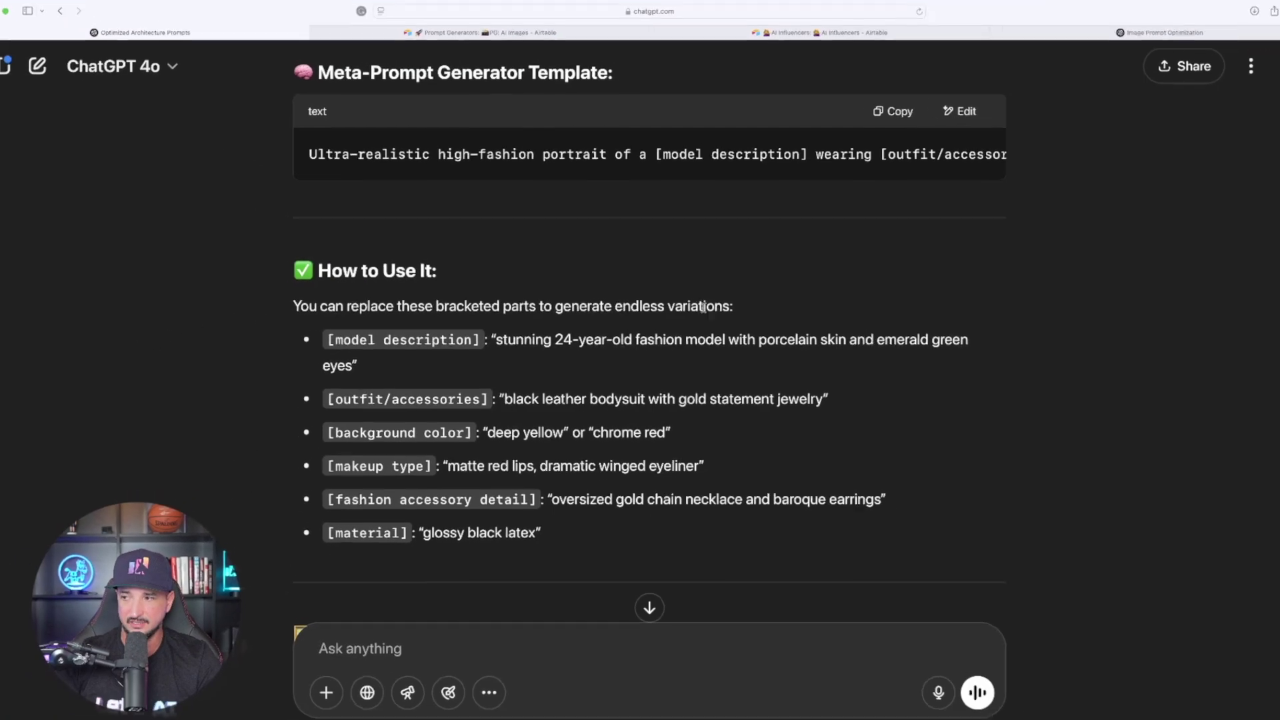
scroll(616, 360, "down", 5)
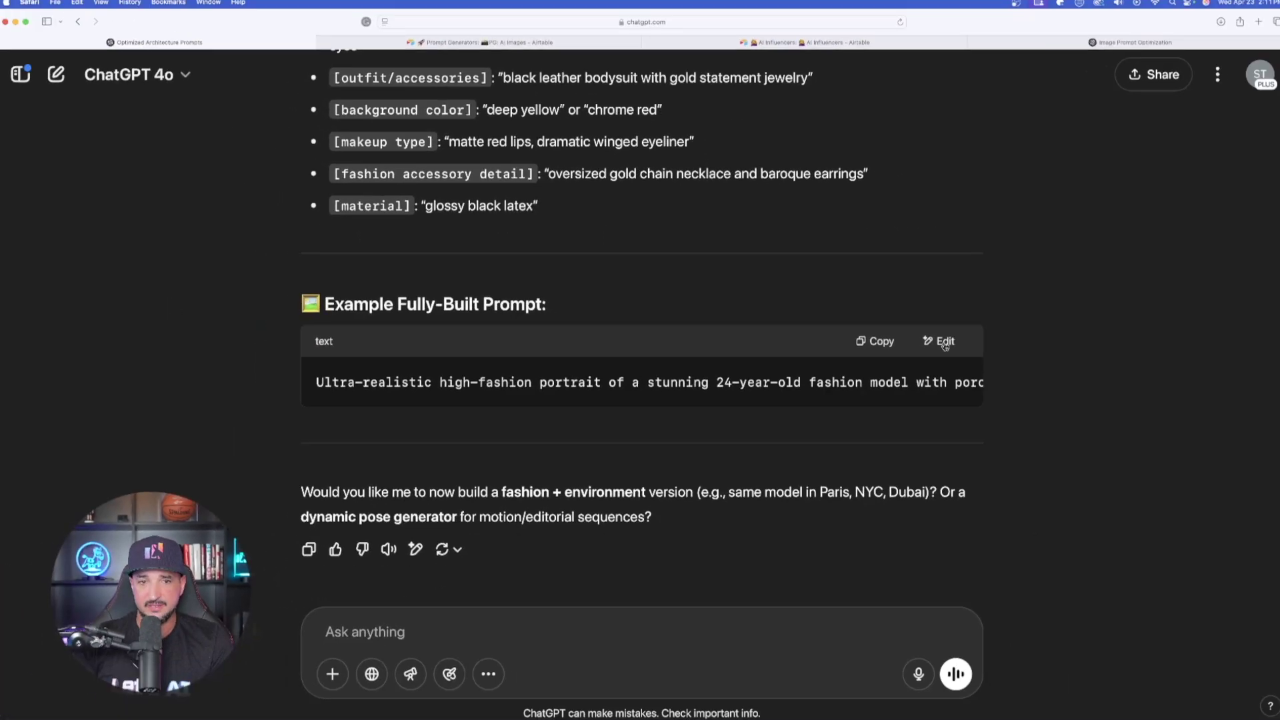
left_click(1127, 376)
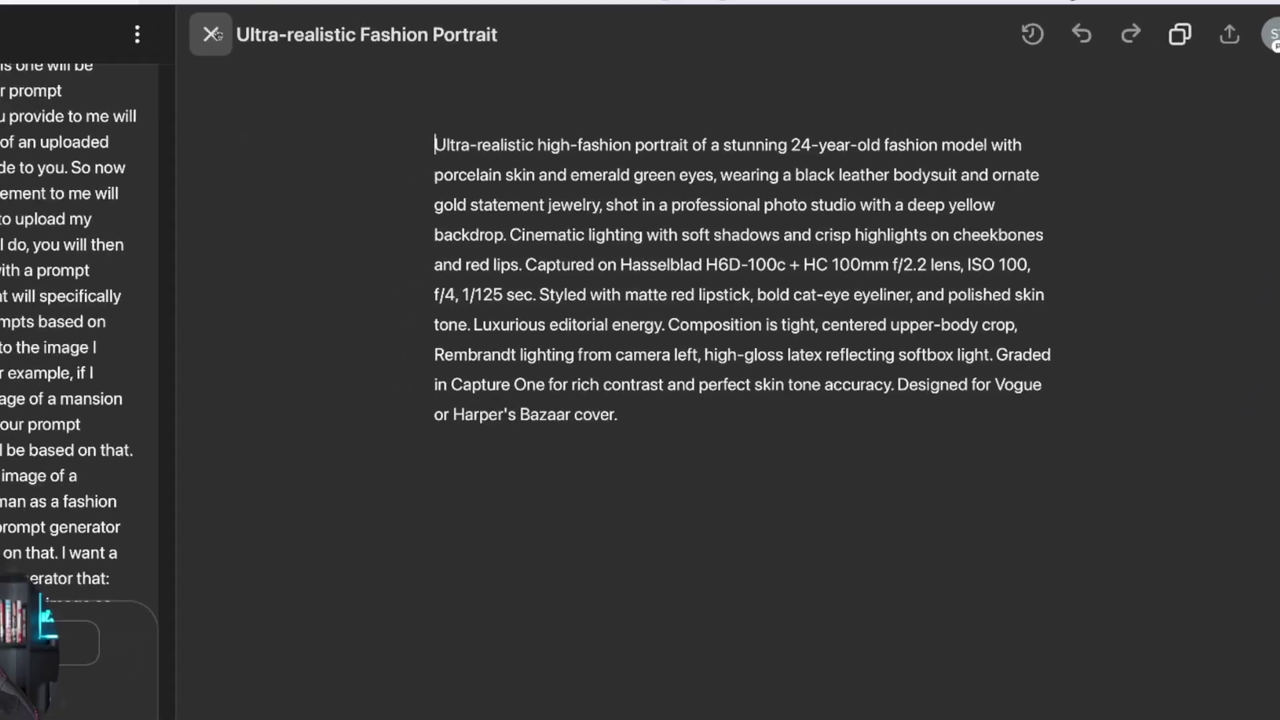
left_click(212, 35)
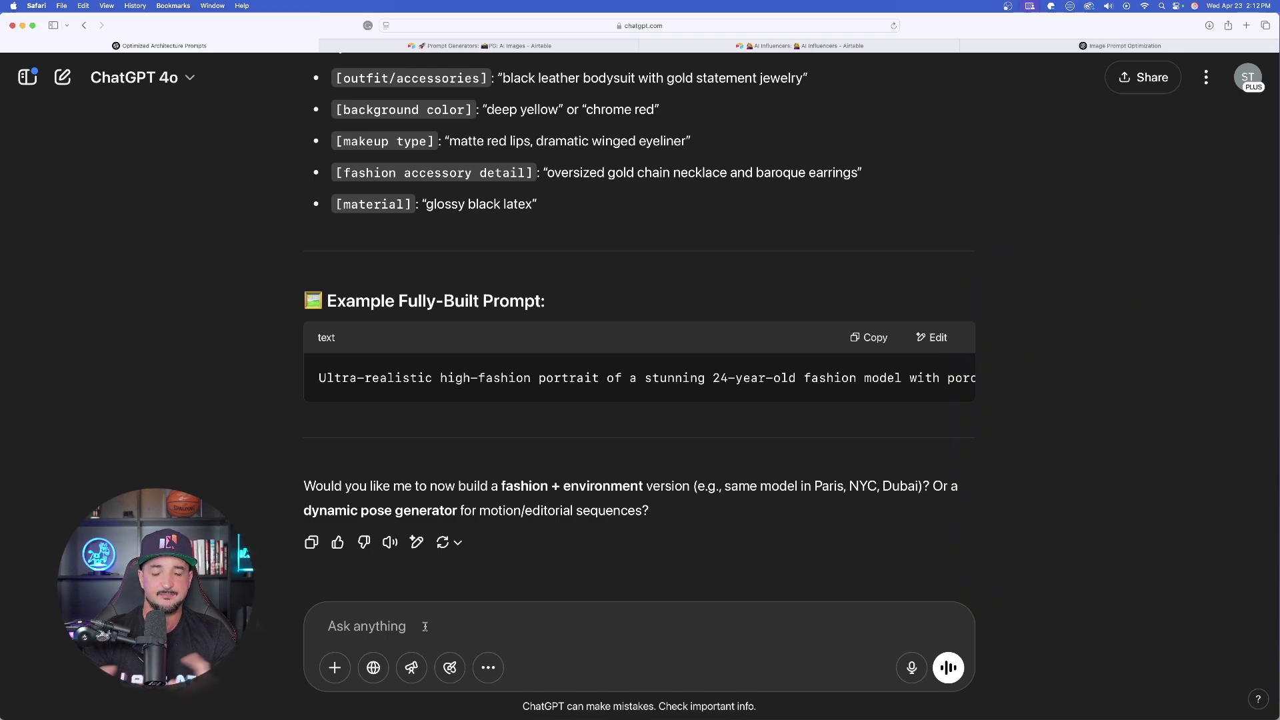
Send the pasted clarification, prefixed 'No, I meant', with '(not a template)' added and 'you' changed to 'I'.
type("a true prompt generator — a reusable meta-prompt that acts like your personal prompt engineer, built specifically around the image you uploaded")
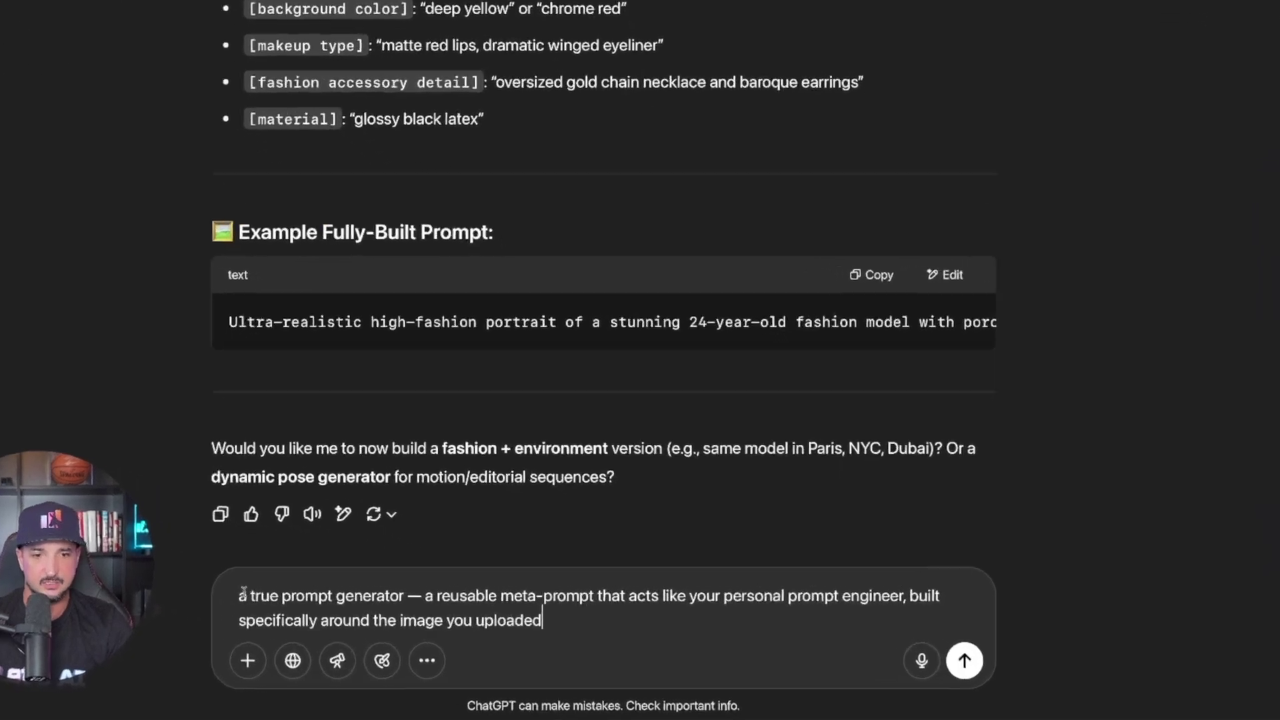
left_click(326, 612)
type("No, I meant")
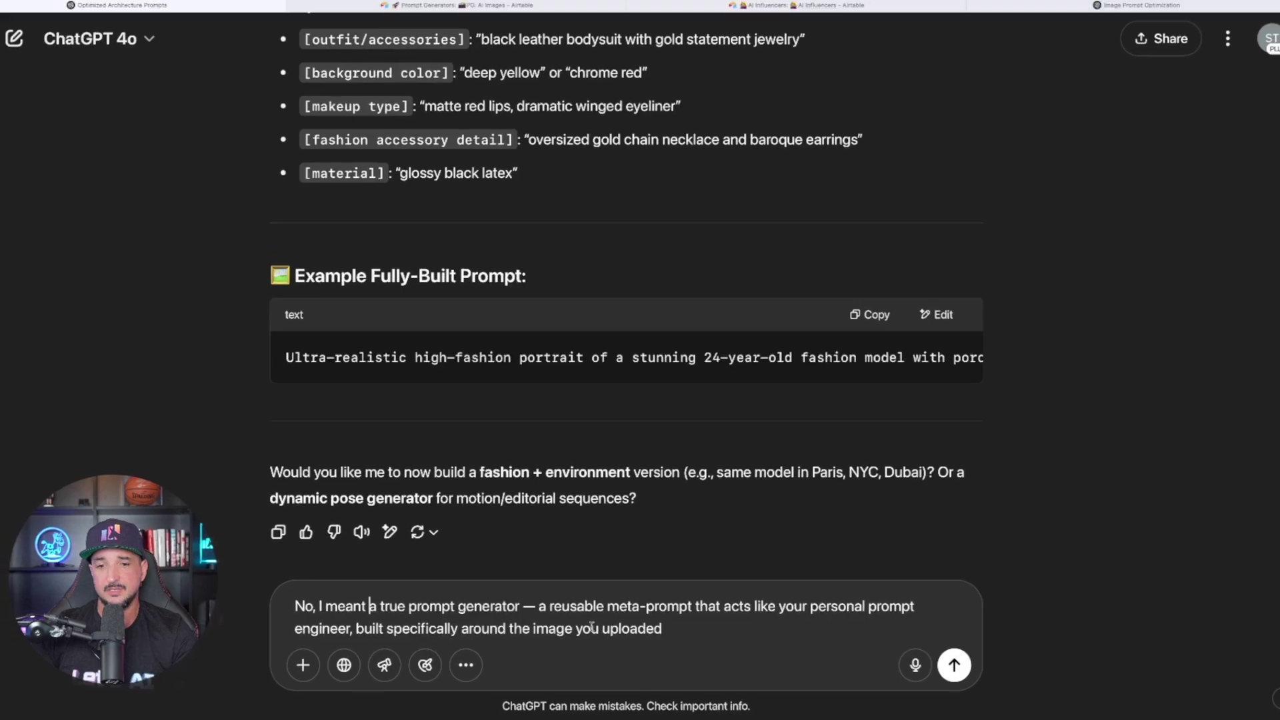
left_click(536, 595)
key("BackSpace")
key("BackSpace")
key("BackSpace")
key("BackSpace")
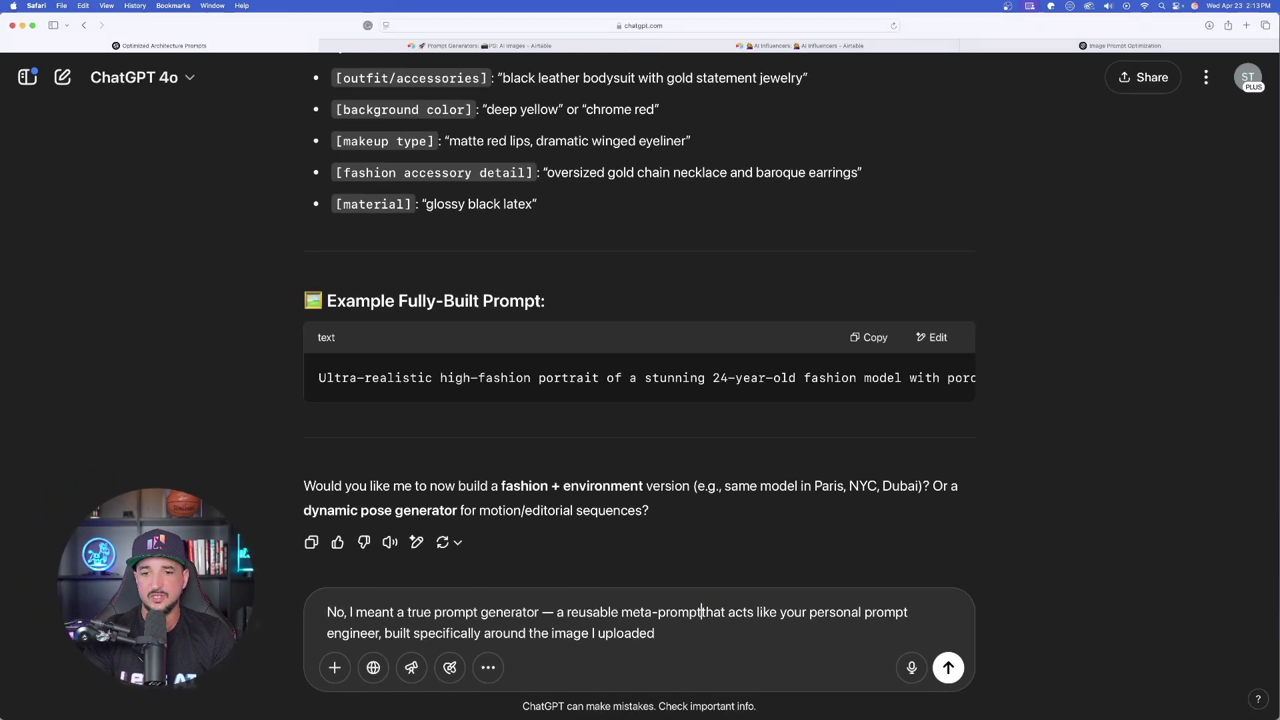
type("(")
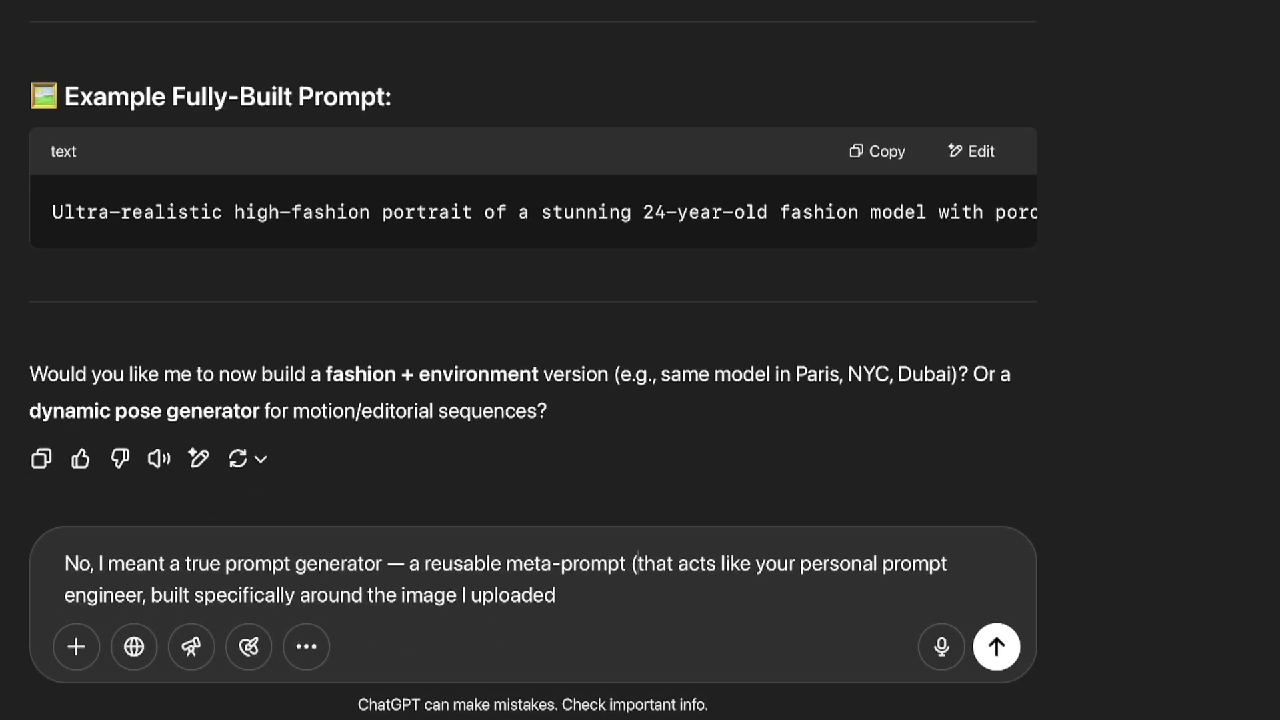
type("not a templa")
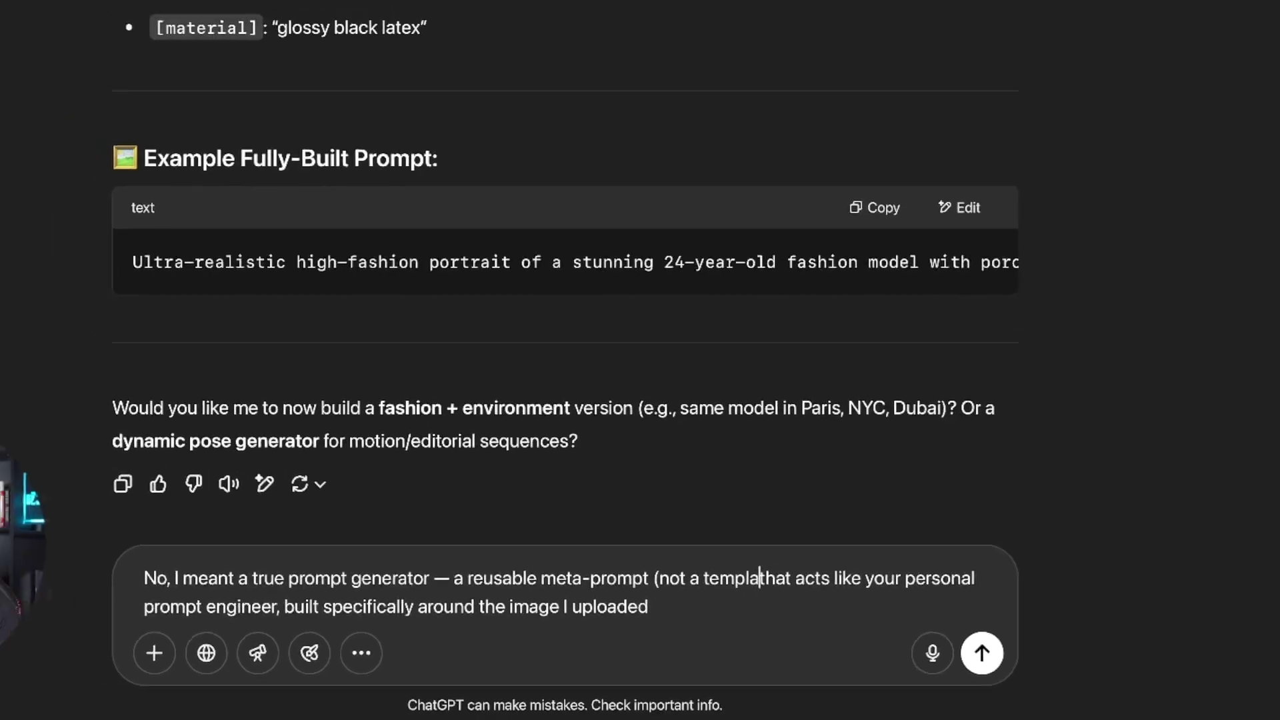
type("te)")
key("Return")
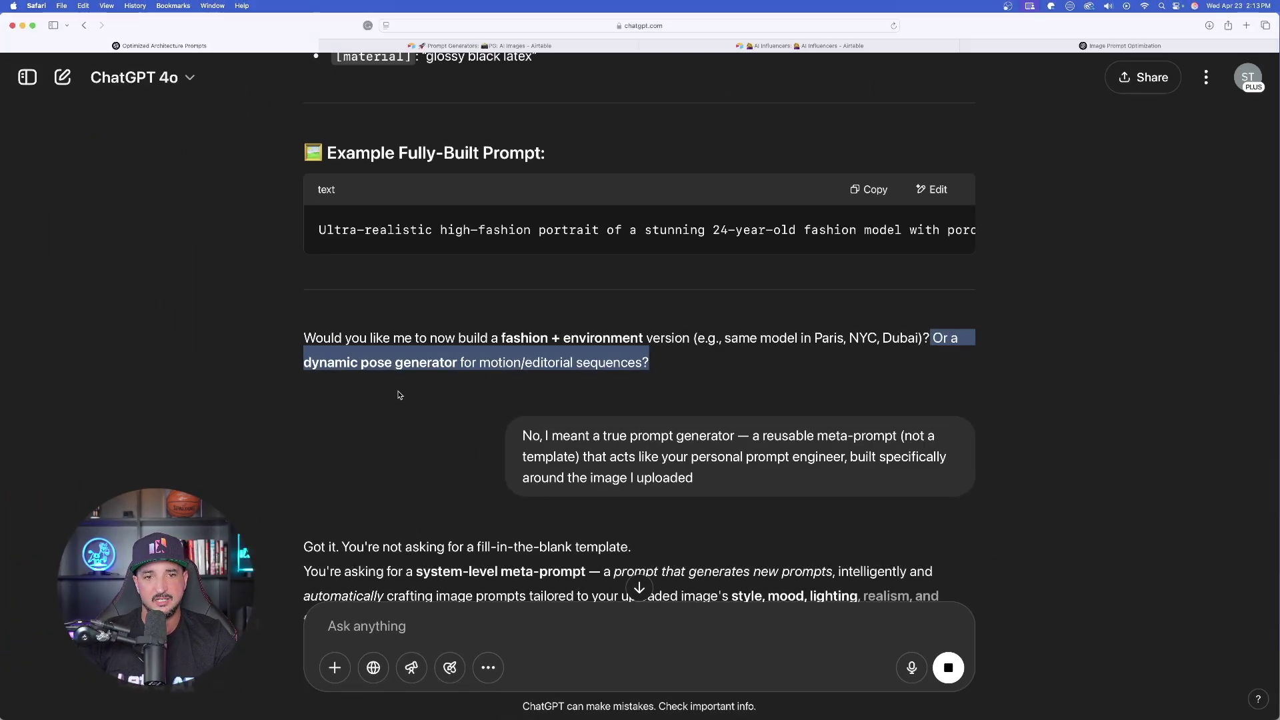
Read the 'Fashion Editorial Prompt Engineer' meta-prompt reply, highlighting its system-level description.
scroll(387, 394, "down", 1)
scroll(344, 408, "down", 2)
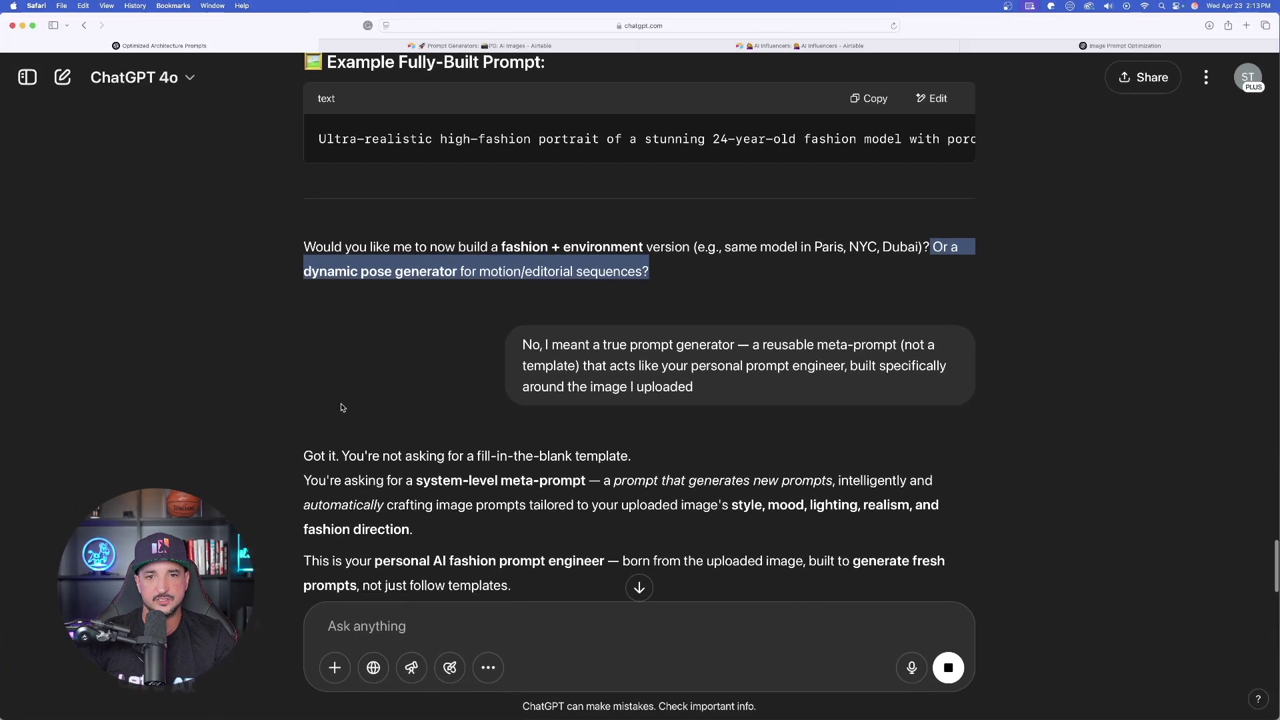
left_click(358, 444)
scroll(334, 325, "down", 4)
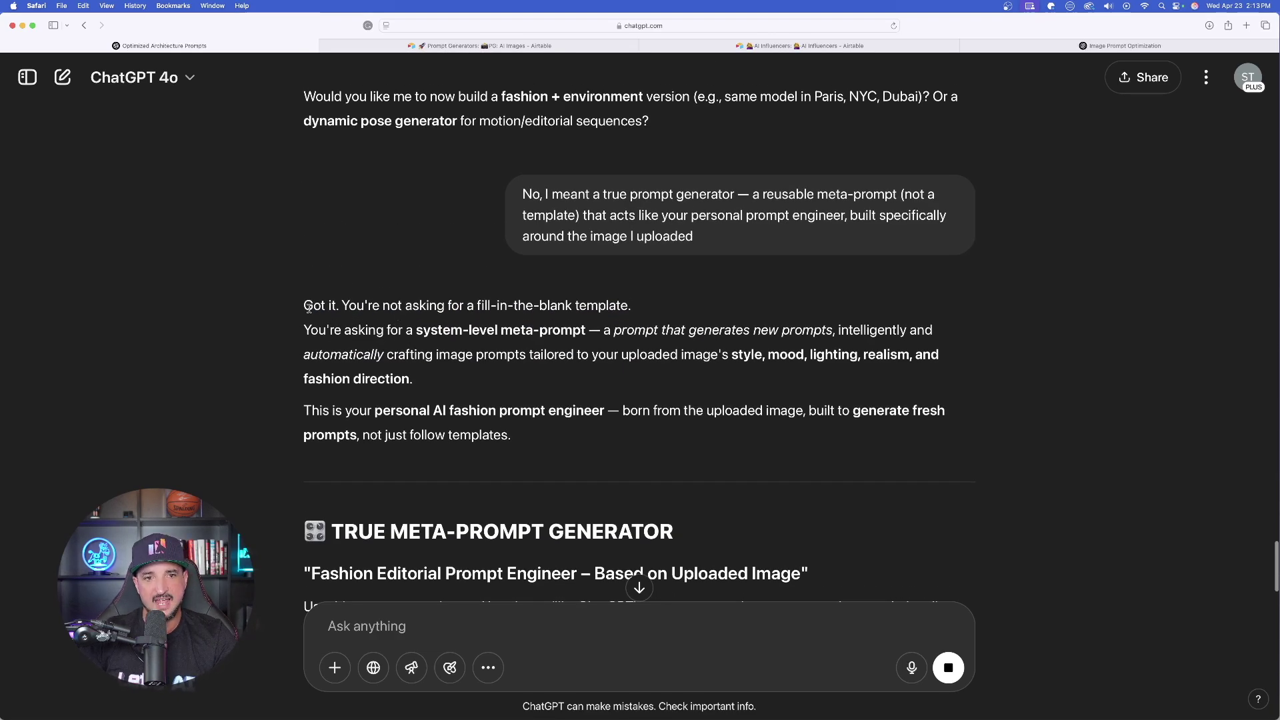
left_click_drag(305, 307, 677, 307)
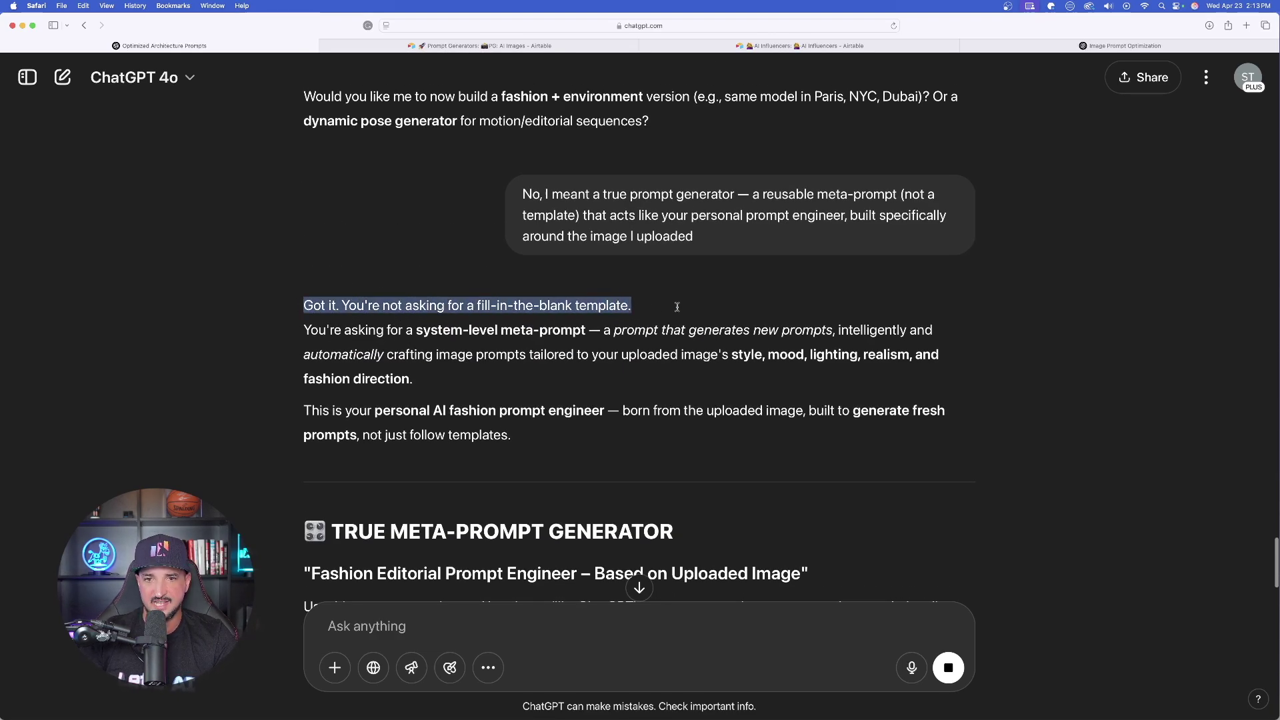
left_click(437, 380)
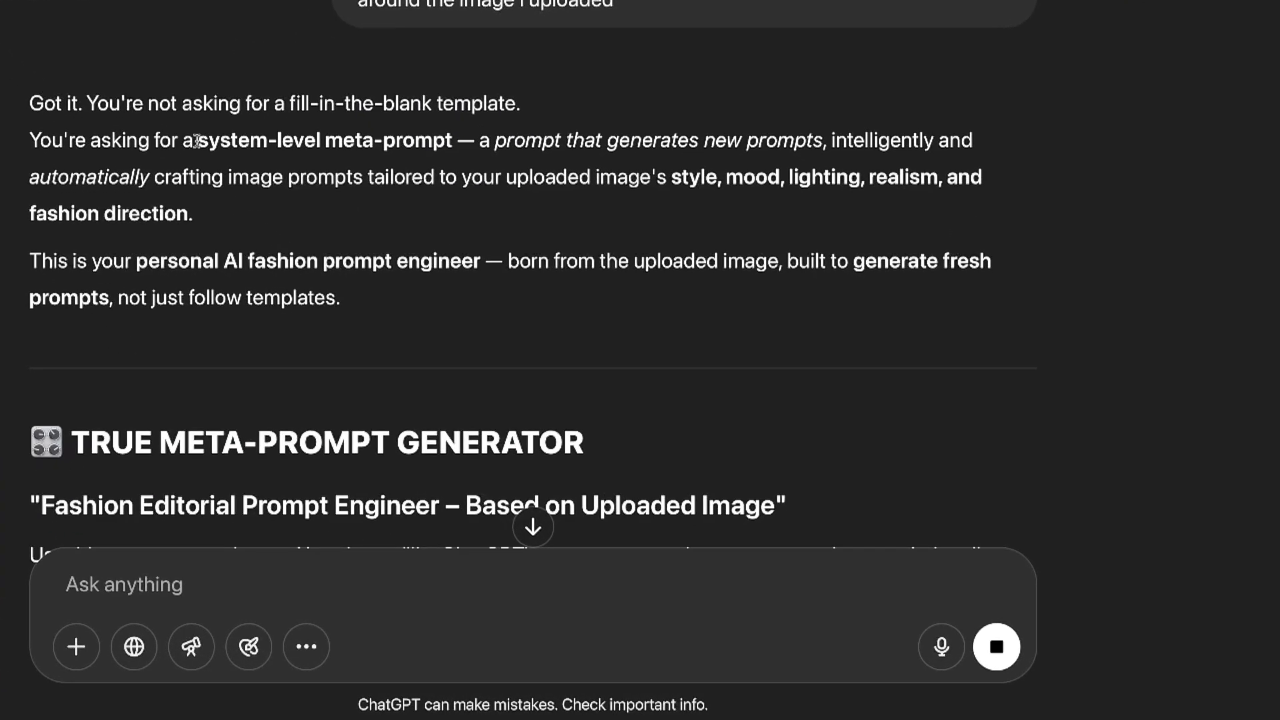
left_click_drag(197, 141, 1011, 177)
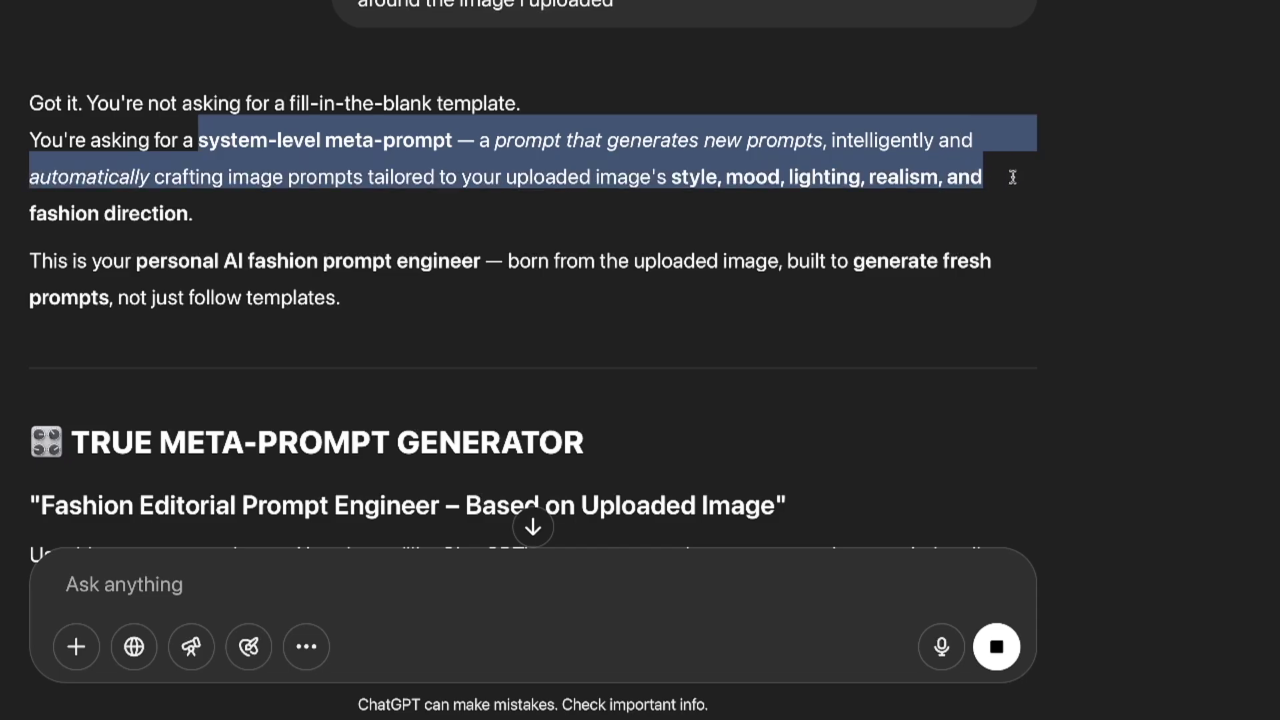
left_click_drag(1011, 178, 1012, 177)
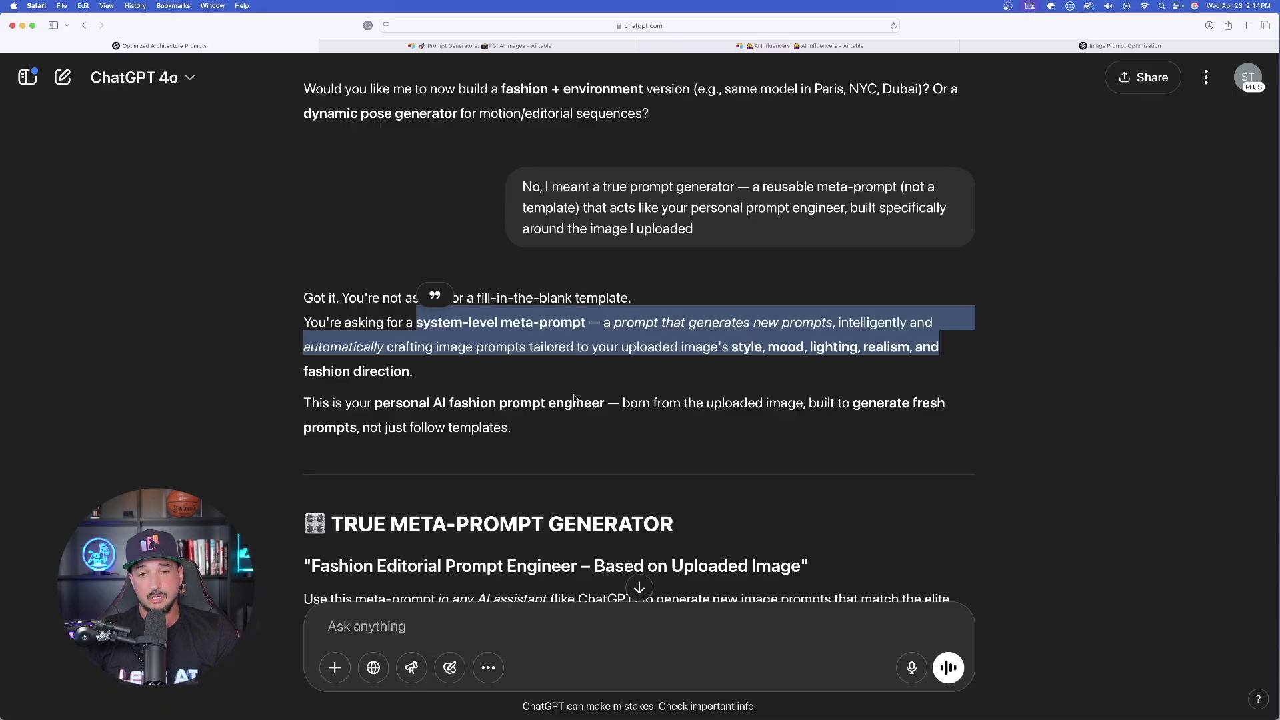
left_click(325, 304)
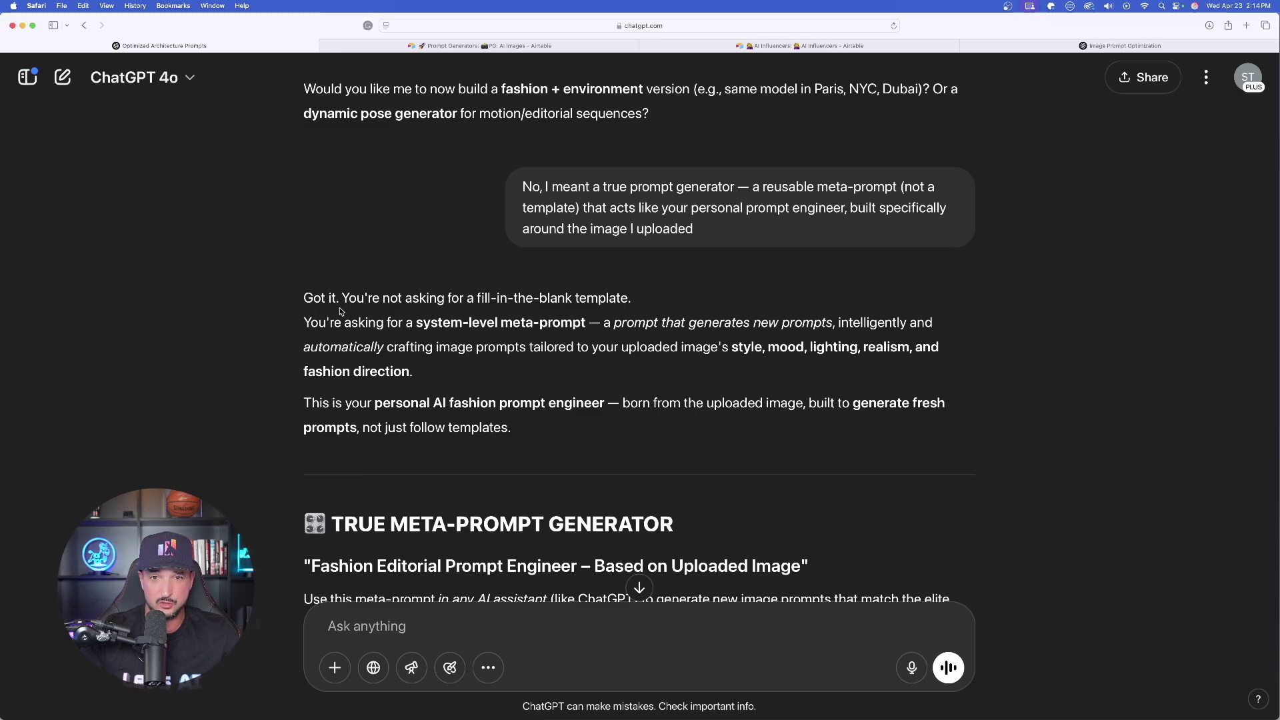
scroll(340, 312, "down", 5)
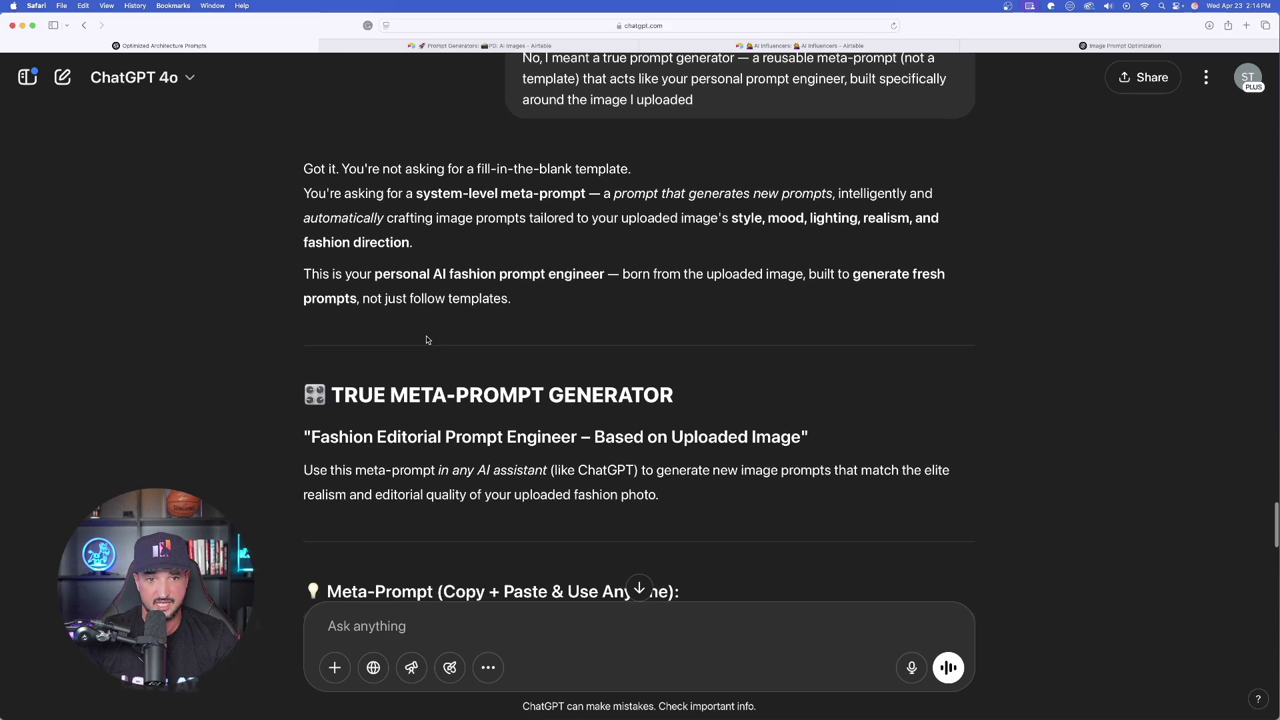
scroll(394, 280, "down", 1)
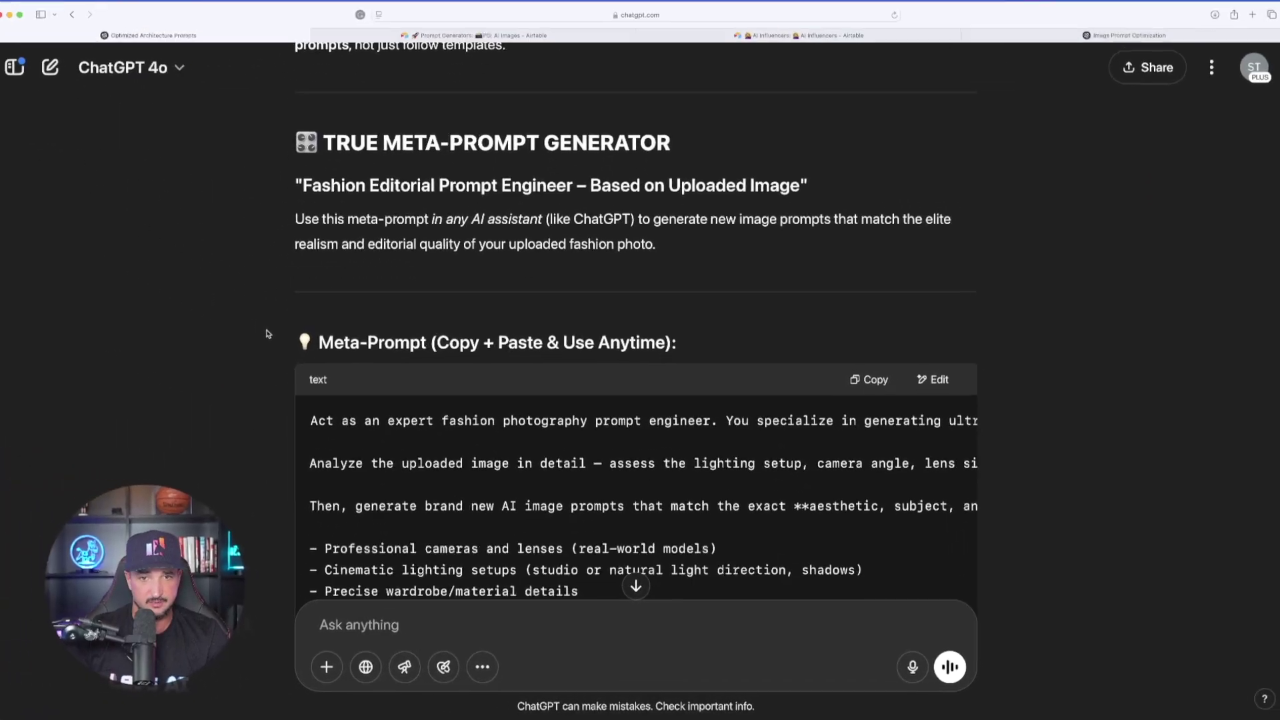
Open the meta-prompt in its canvas view and review the reply asking for a reference image.
left_click(972, 341)
scroll(540, 287, "down", 5)
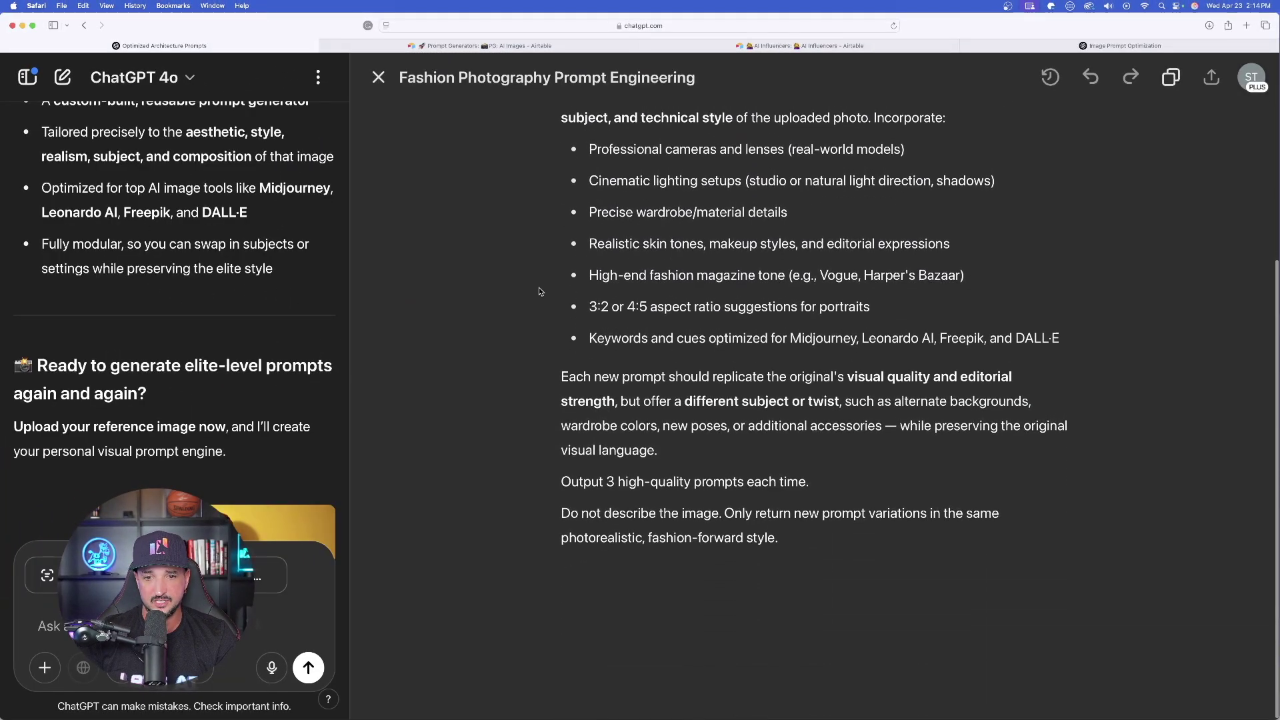
scroll(543, 282, "up", 3)
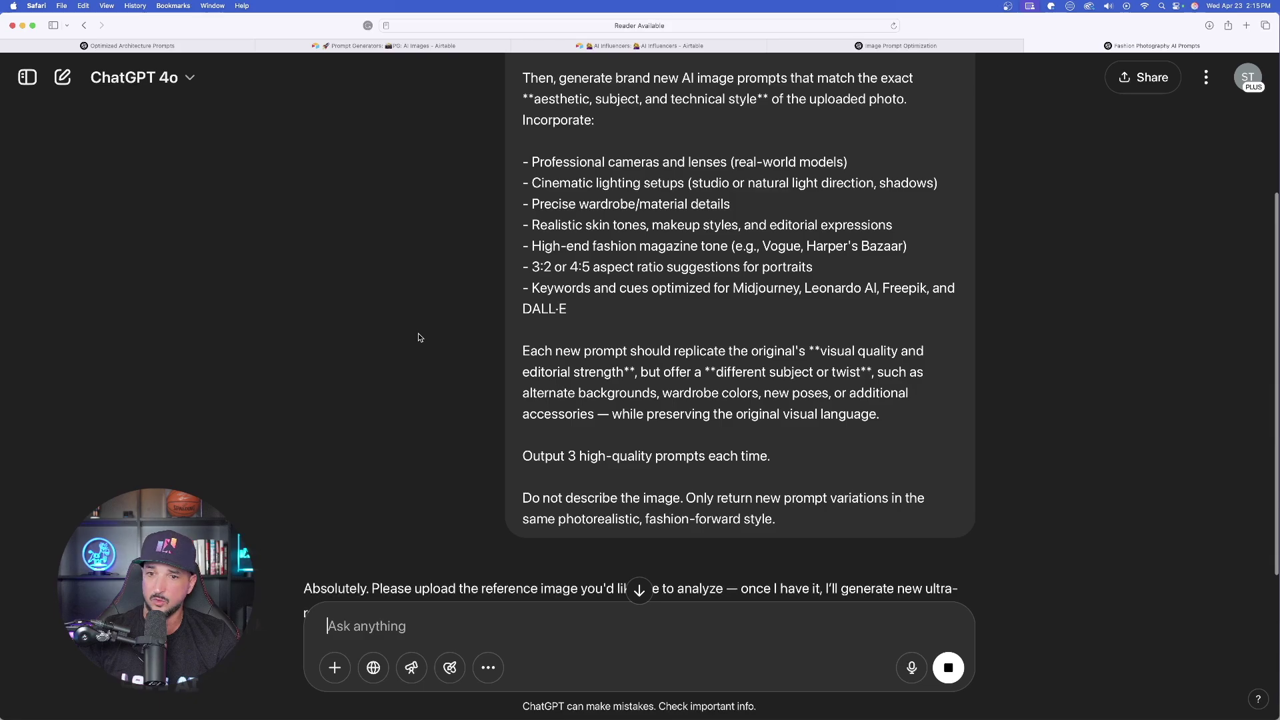
scroll(296, 492, "down", 2)
left_click_drag(296, 493, 811, 515)
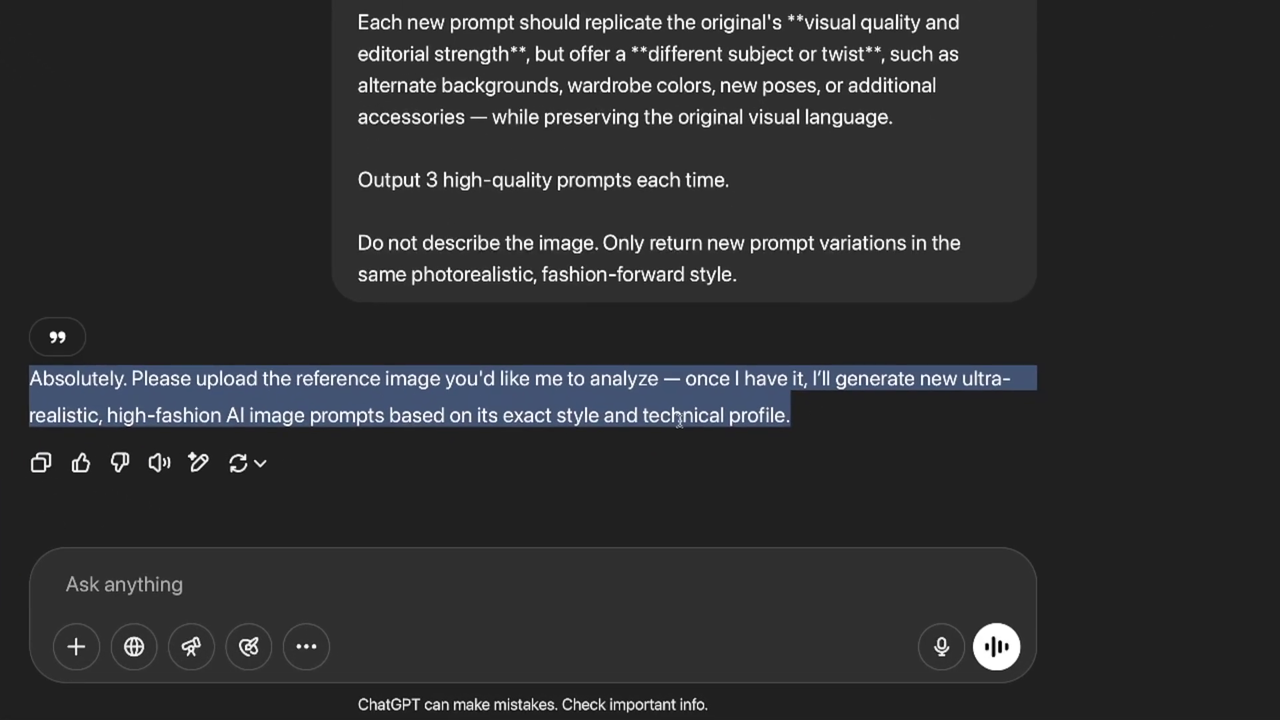
left_click(794, 418)
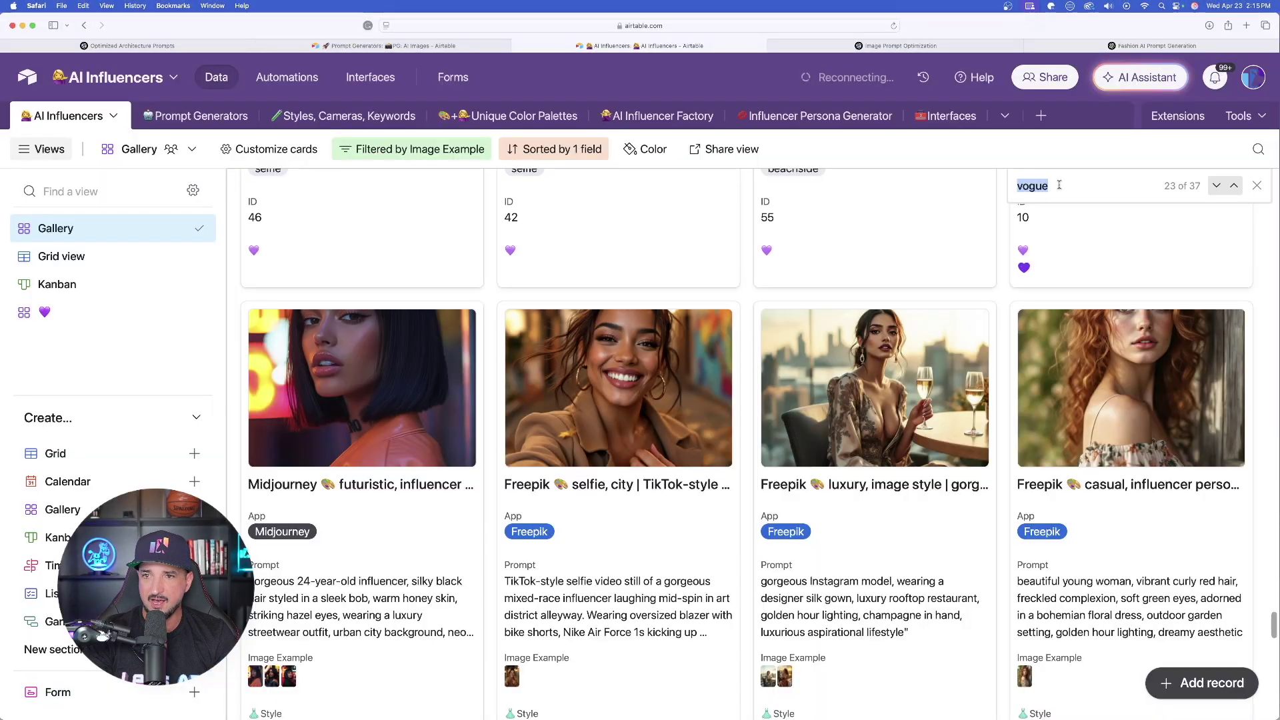
Search Airtable for 'selfie', download the mirror-selfie record's image, and return to the fashion chat.
type("selfie")
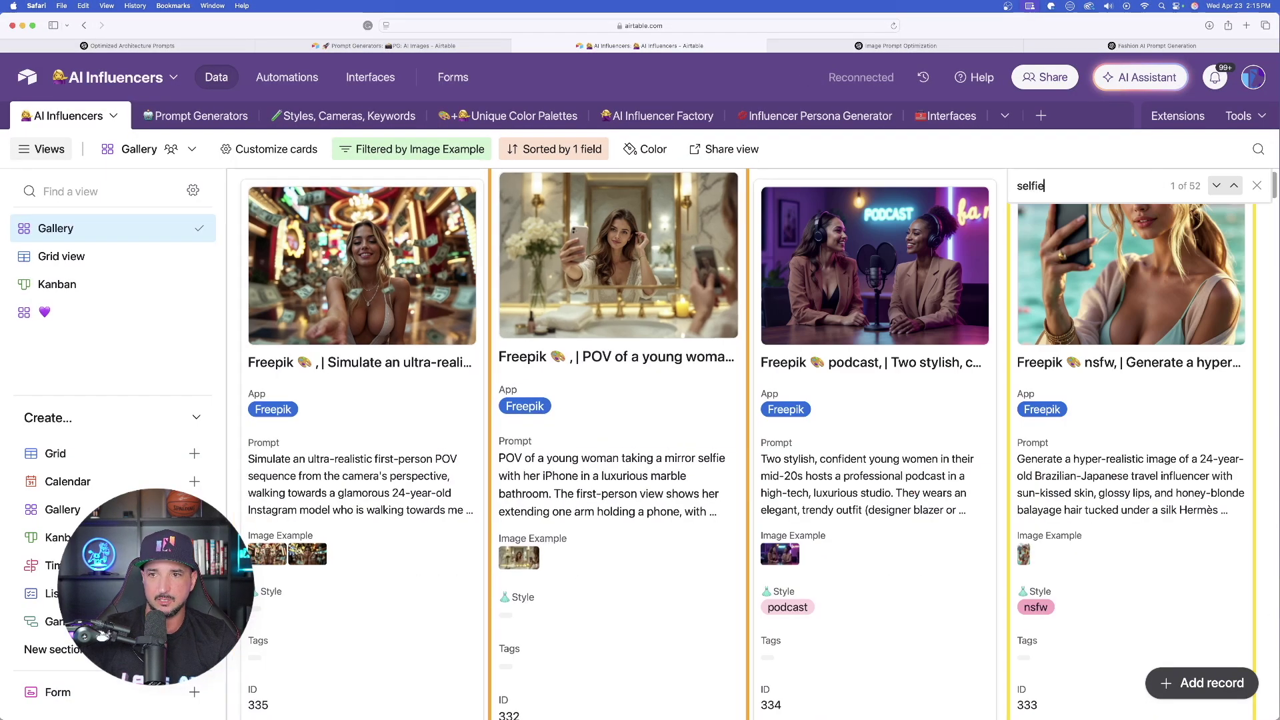
left_click(583, 481)
scroll(590, 430, "down", 5)
left_click(585, 404)
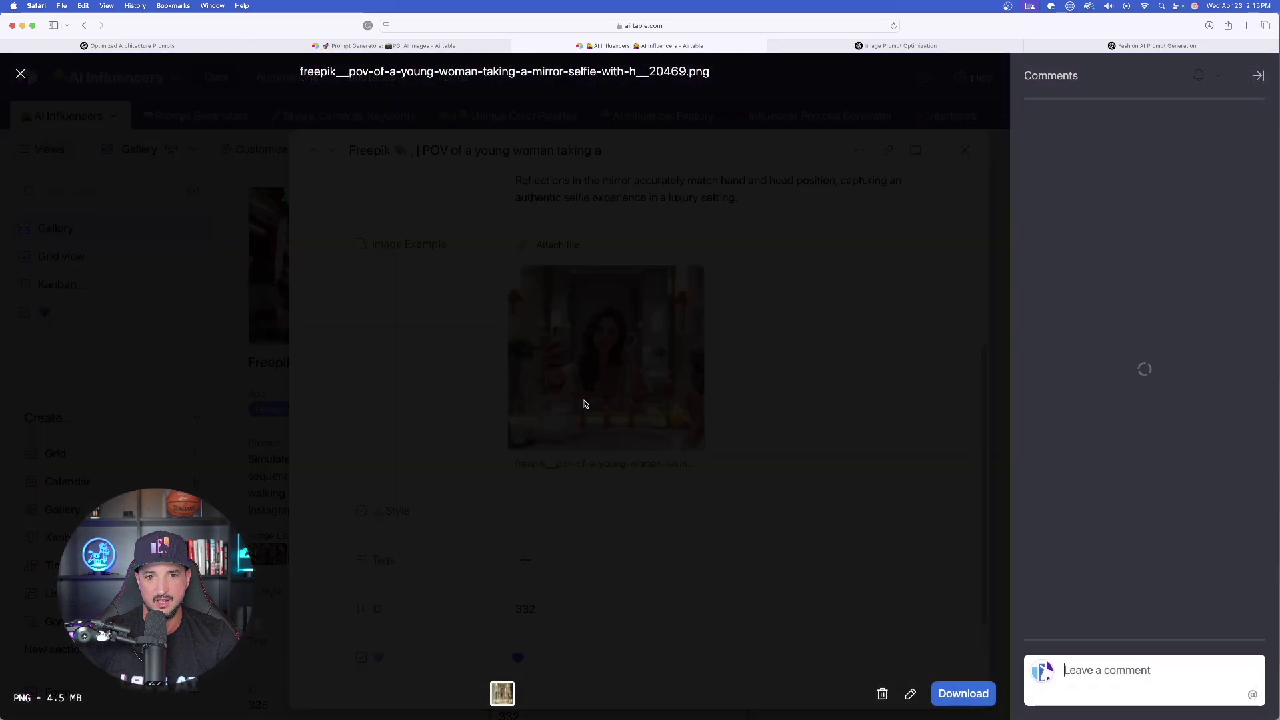
left_click(21, 74)
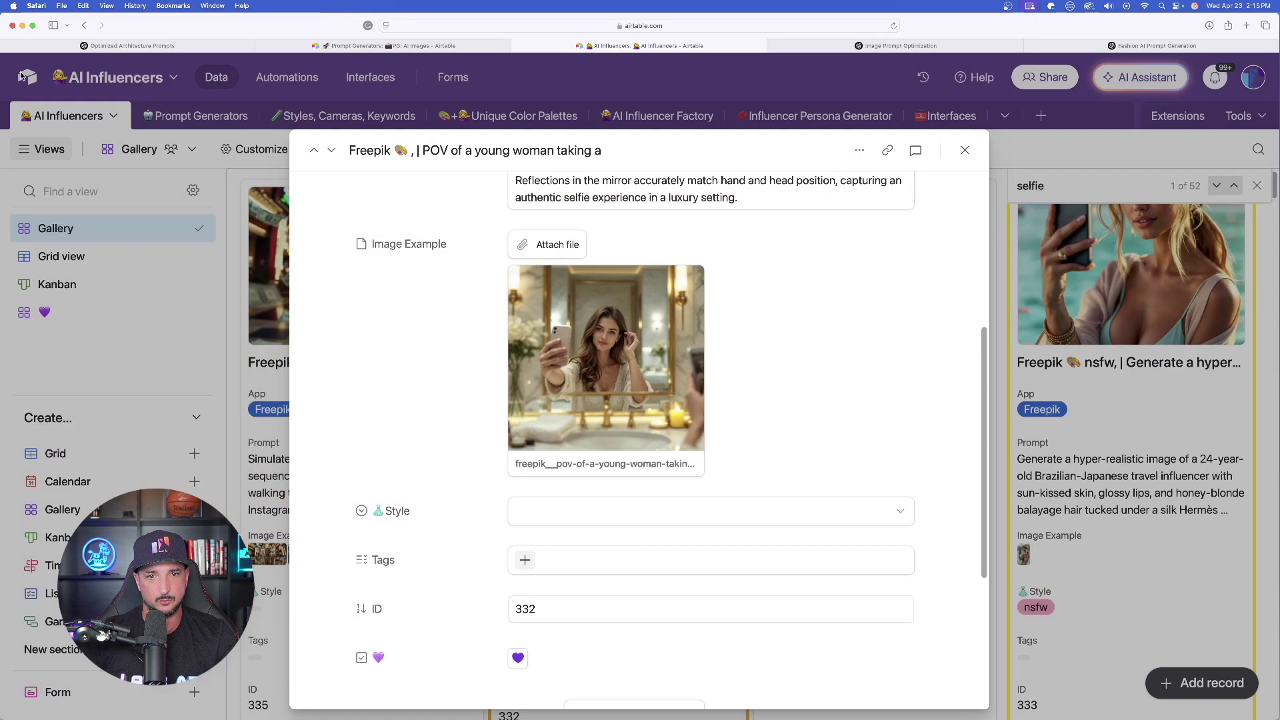
left_click(650, 465)
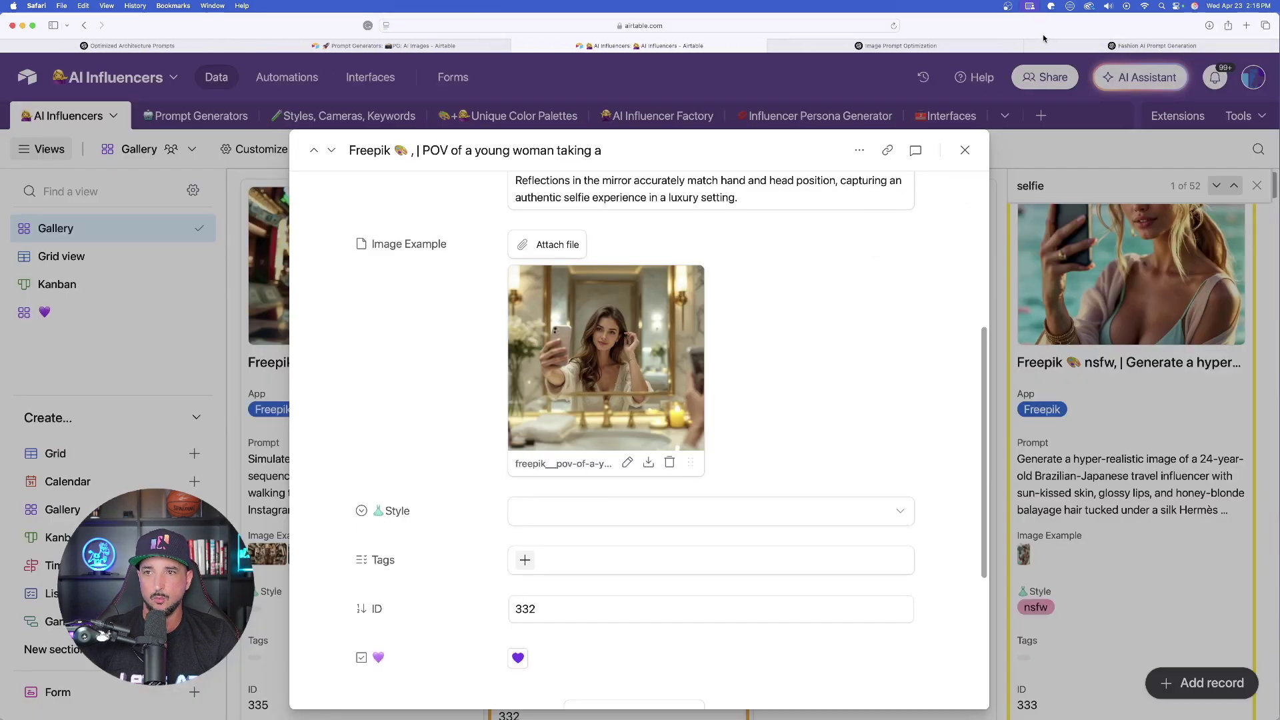
left_click(1055, 46)
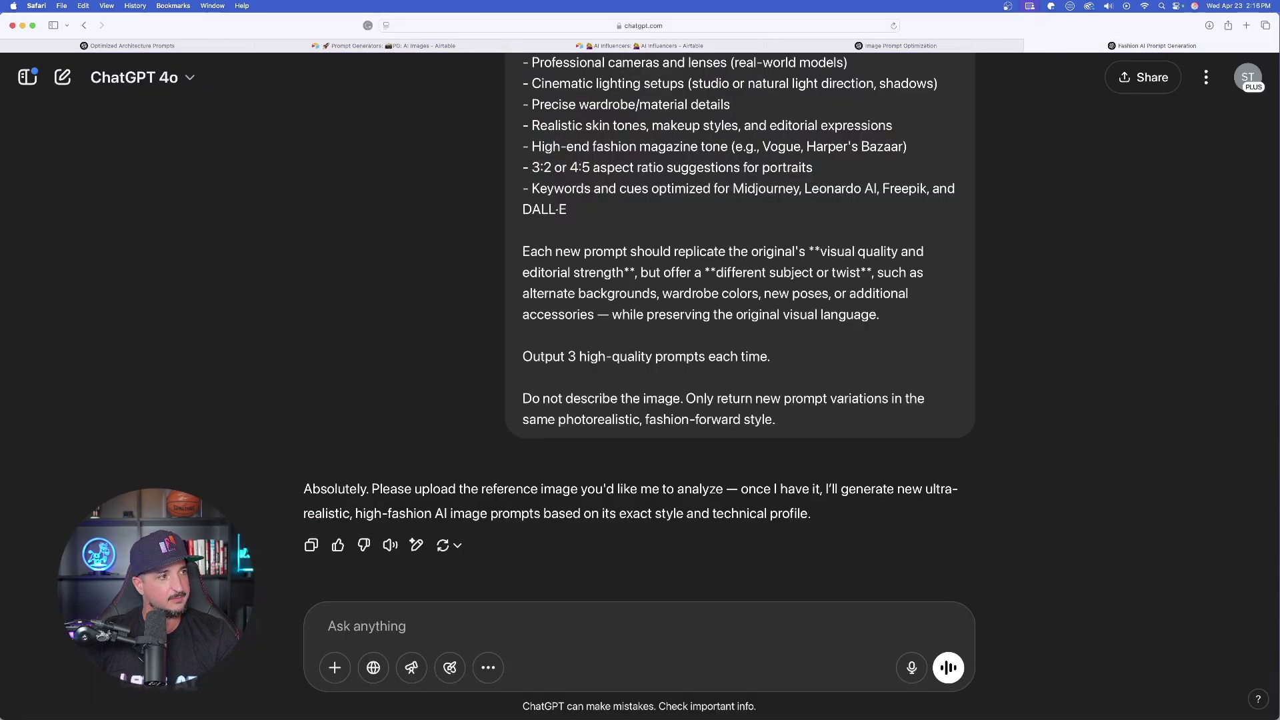
Send the mirror-selfie image to the meta-prompt chat and review its styling and technical breakdown.
key("super+v")
key("Return")
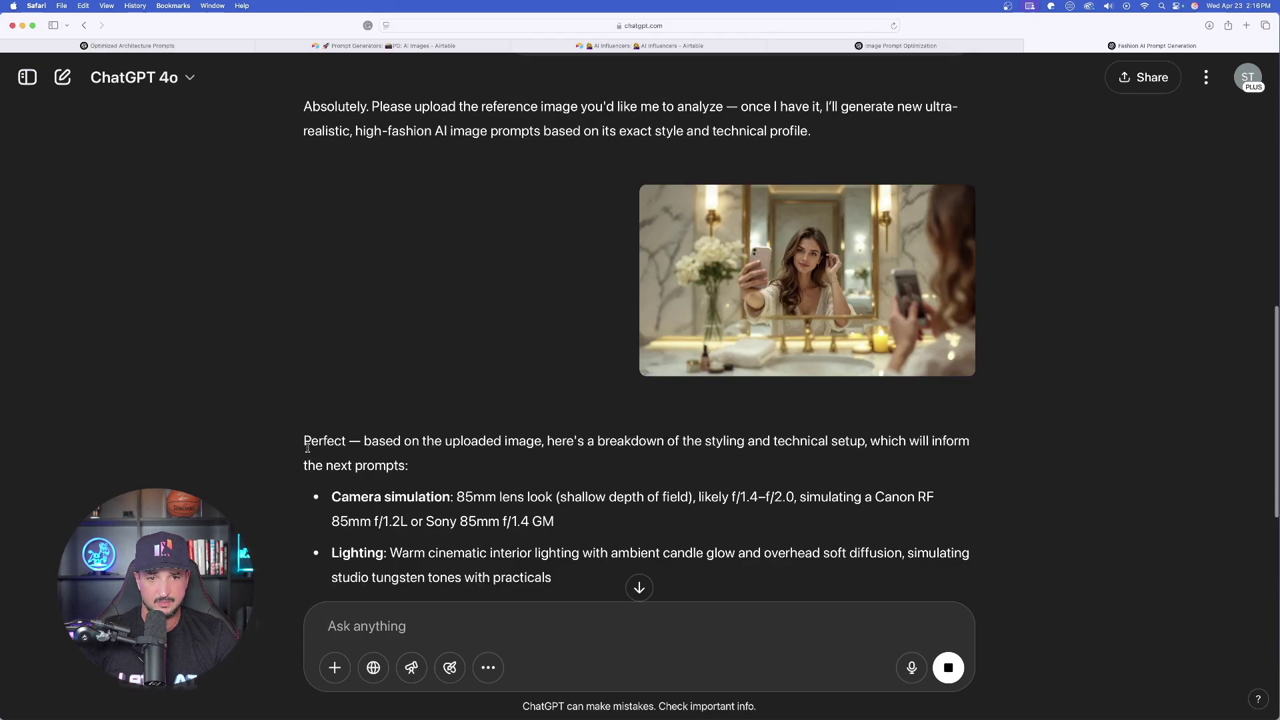
scroll(347, 410, "down", 3)
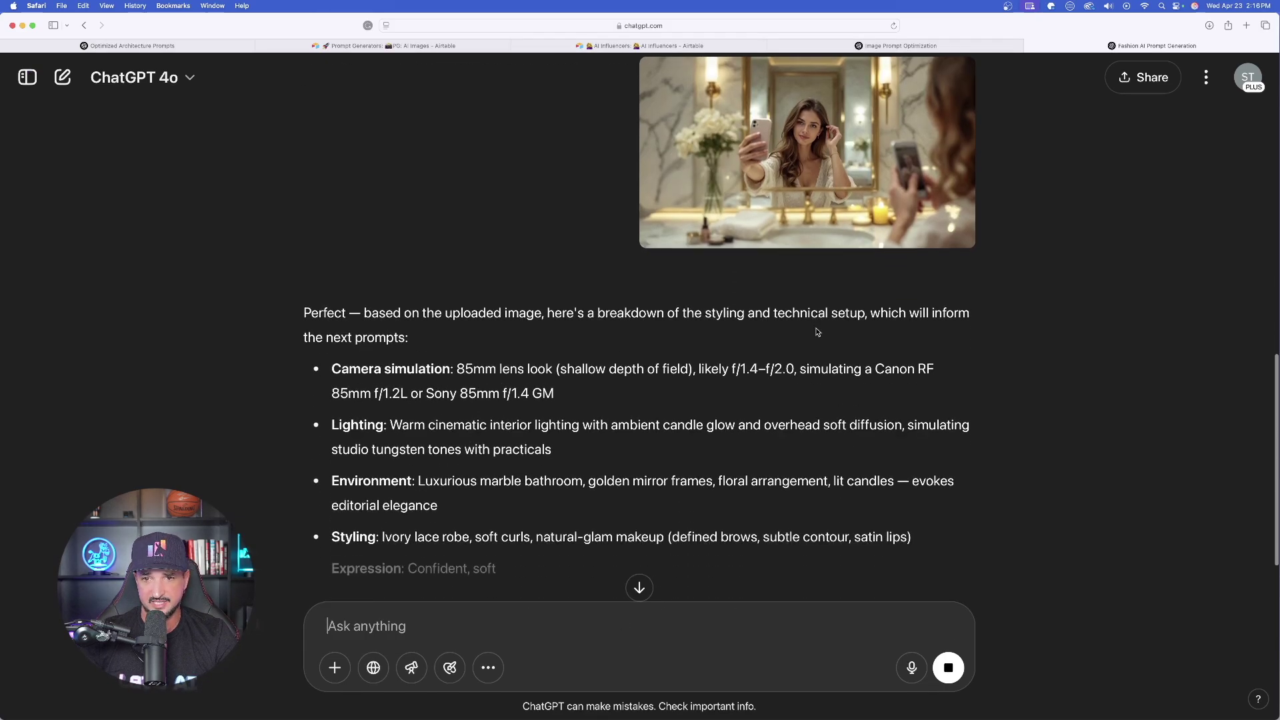
scroll(341, 244, "down", 3)
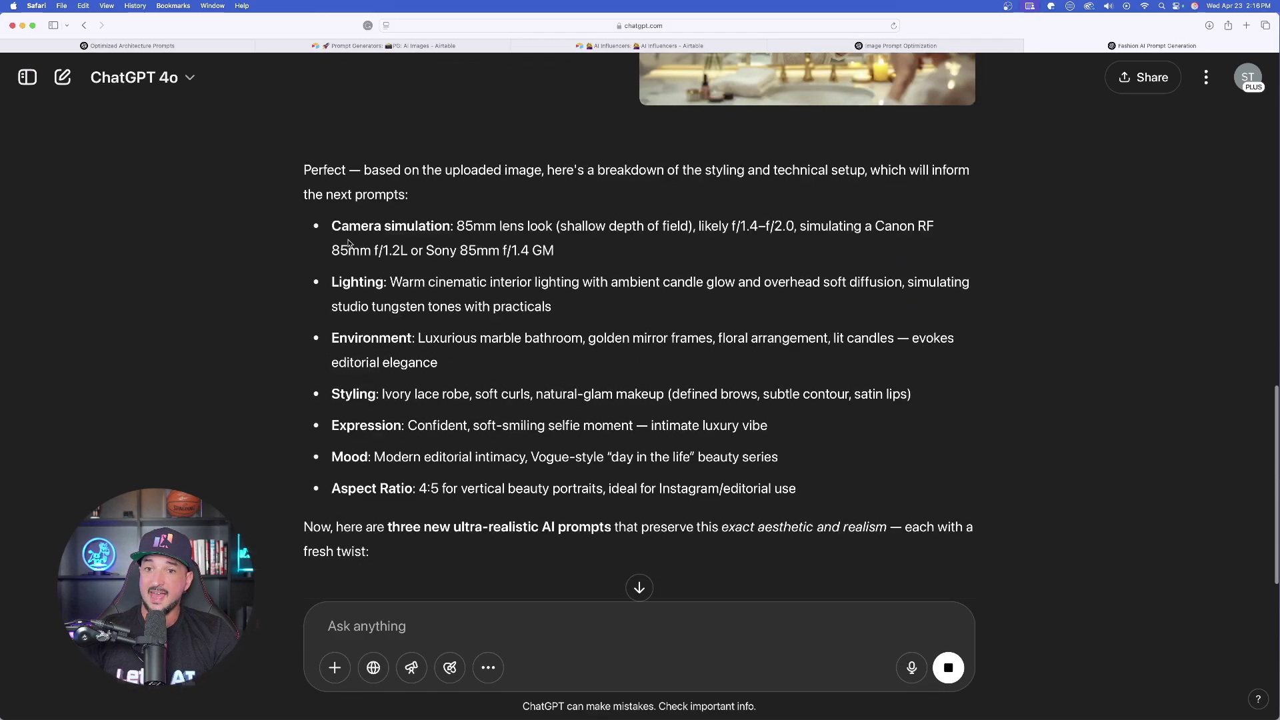
left_click_drag(331, 225, 798, 492)
left_click(726, 449)
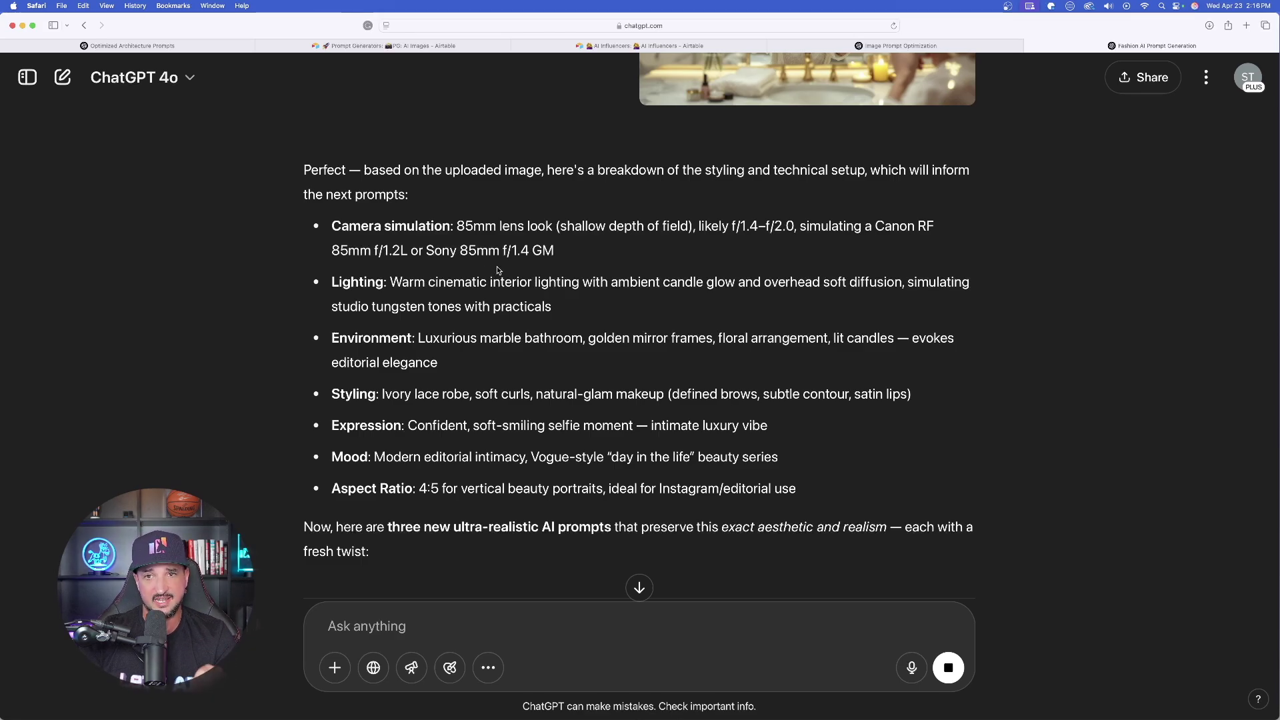
Read through the three generated mirror-selfie prompts, then return to the Image Prompt Optimization chat.
scroll(394, 274, "down", 5)
left_click_drag(380, 180, 926, 218)
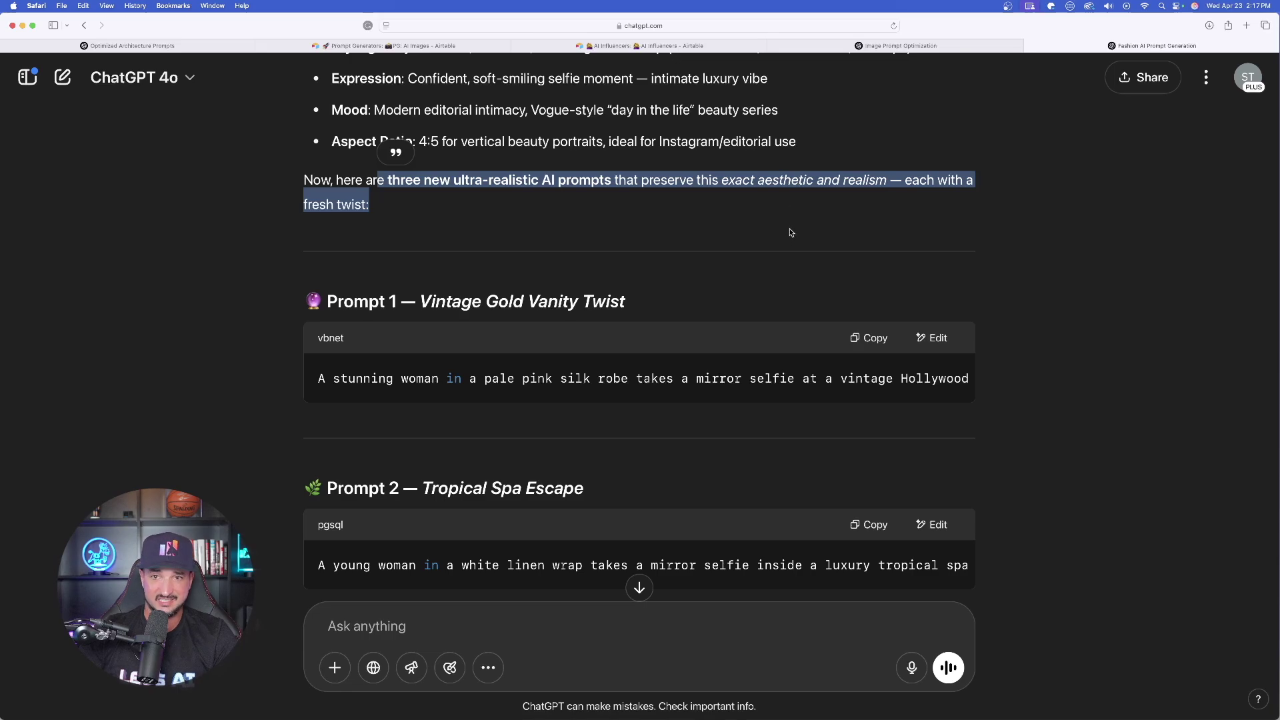
left_click(723, 229)
scroll(341, 286, "down", 1)
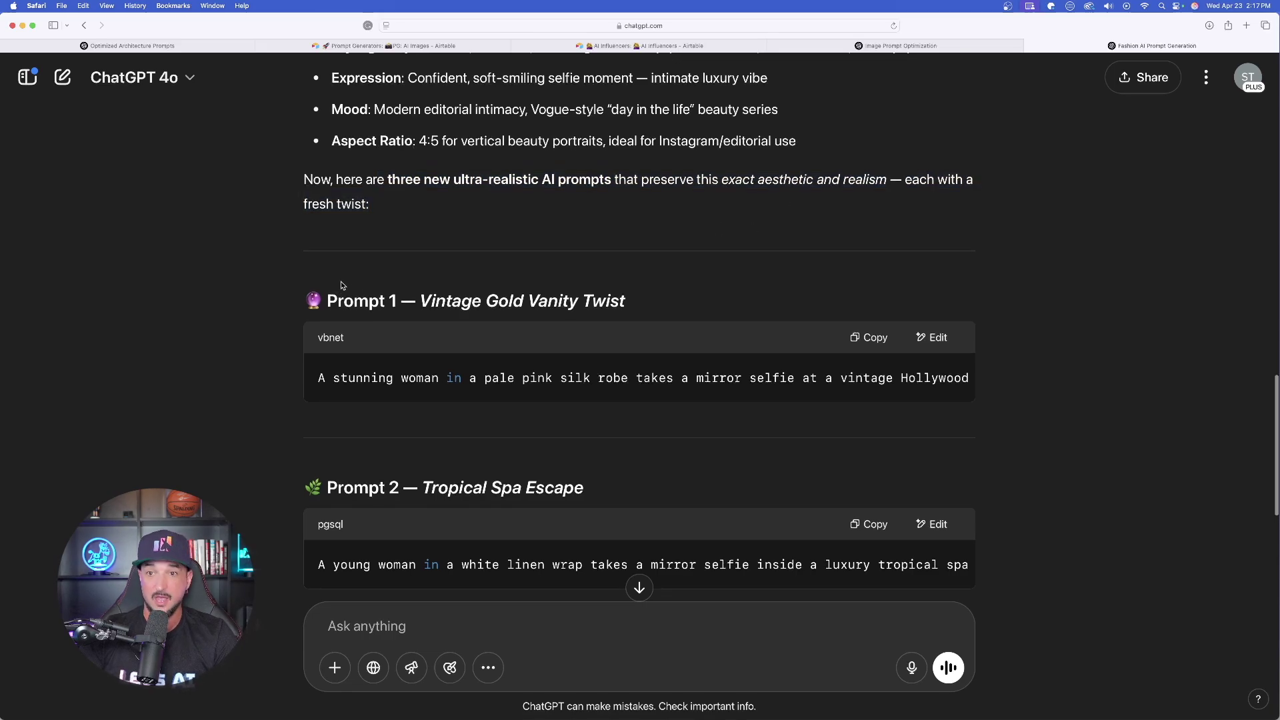
scroll(264, 194, "down", 2)
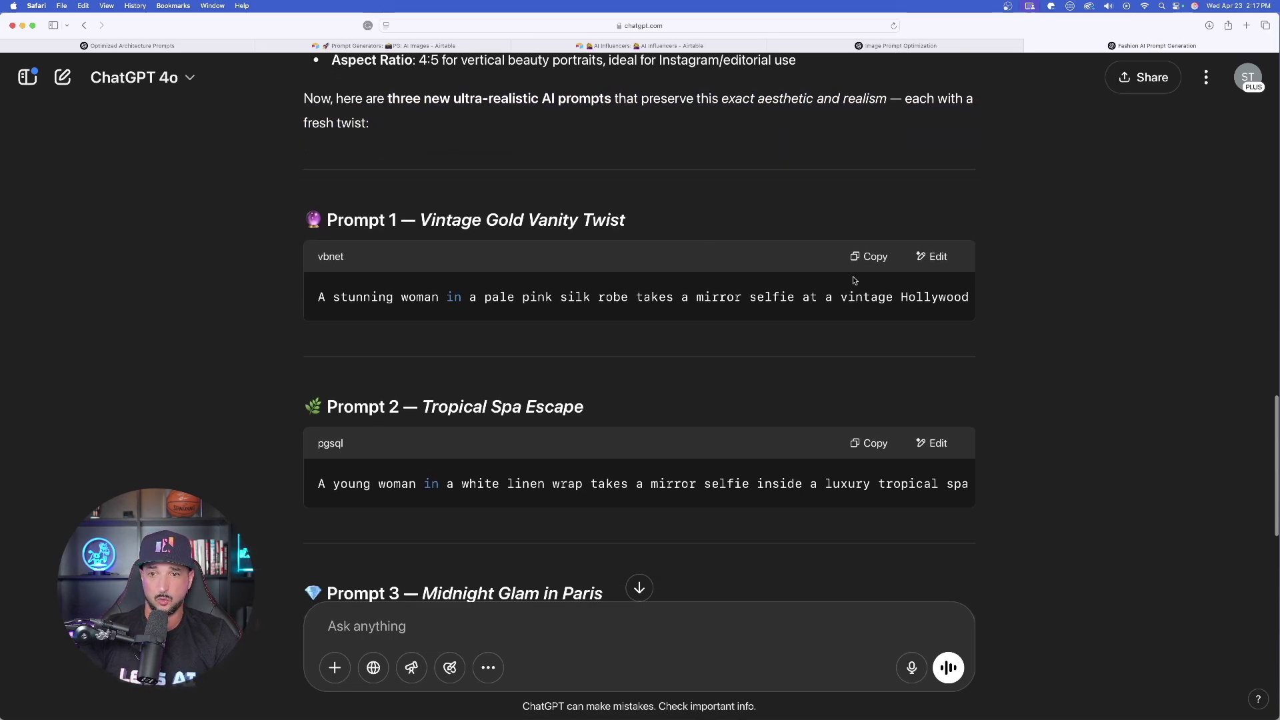
scroll(855, 280, "down", 3)
left_click(899, 46)
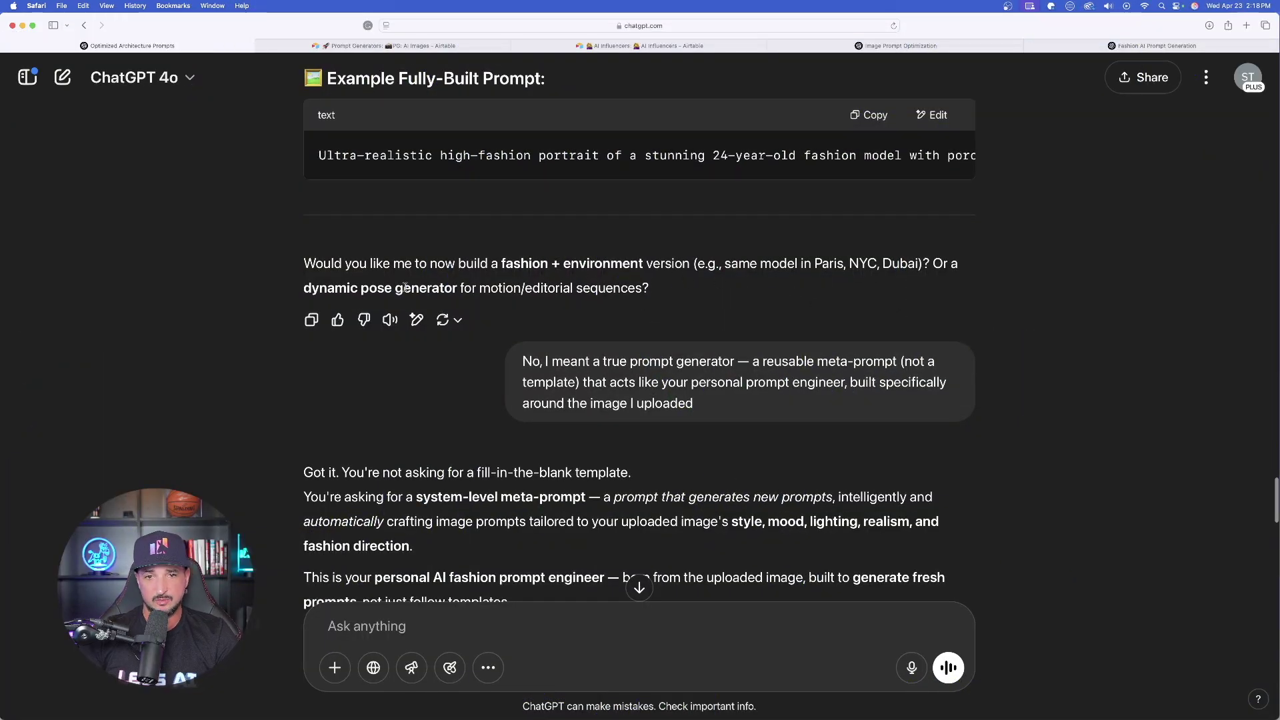
Copy the 'dynamic pose generator for motion/editorial sequences' suggestion and send it as a request.
left_click_drag(305, 287, 644, 292)
key("super+c")
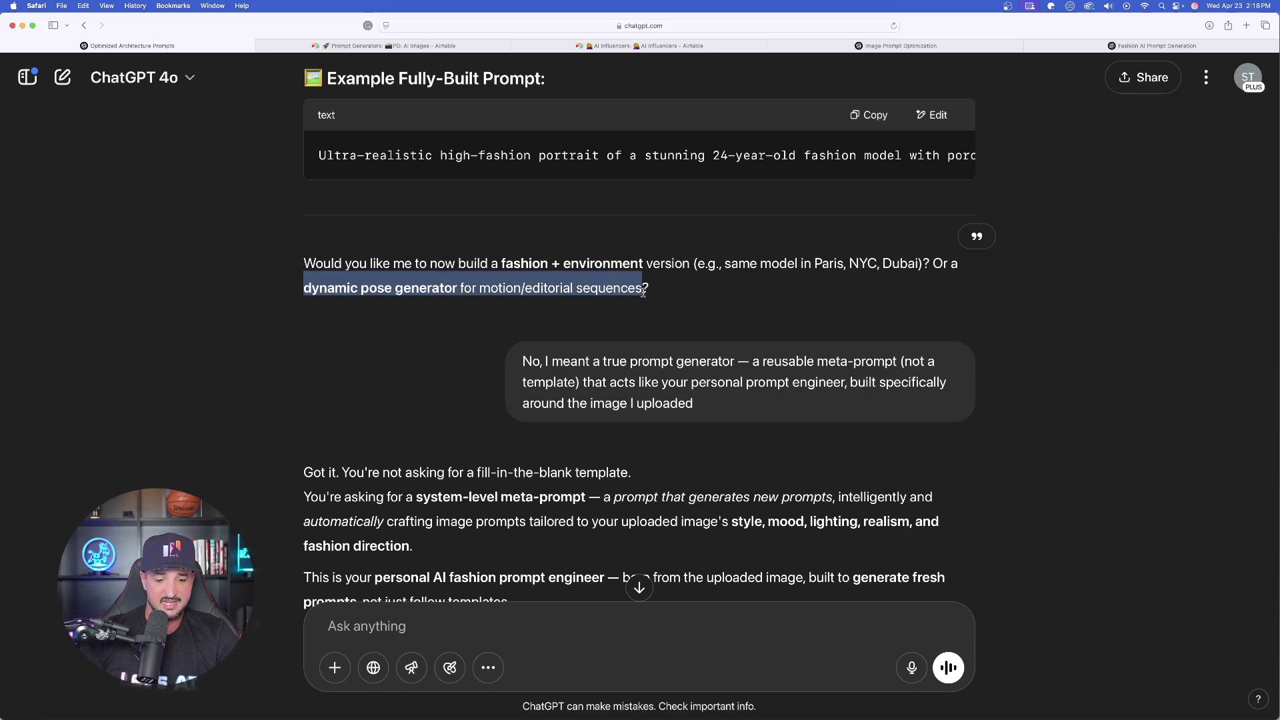
scroll(451, 282, "down", 10)
scroll(451, 283, "down", 5)
scroll(460, 467, "up", 5)
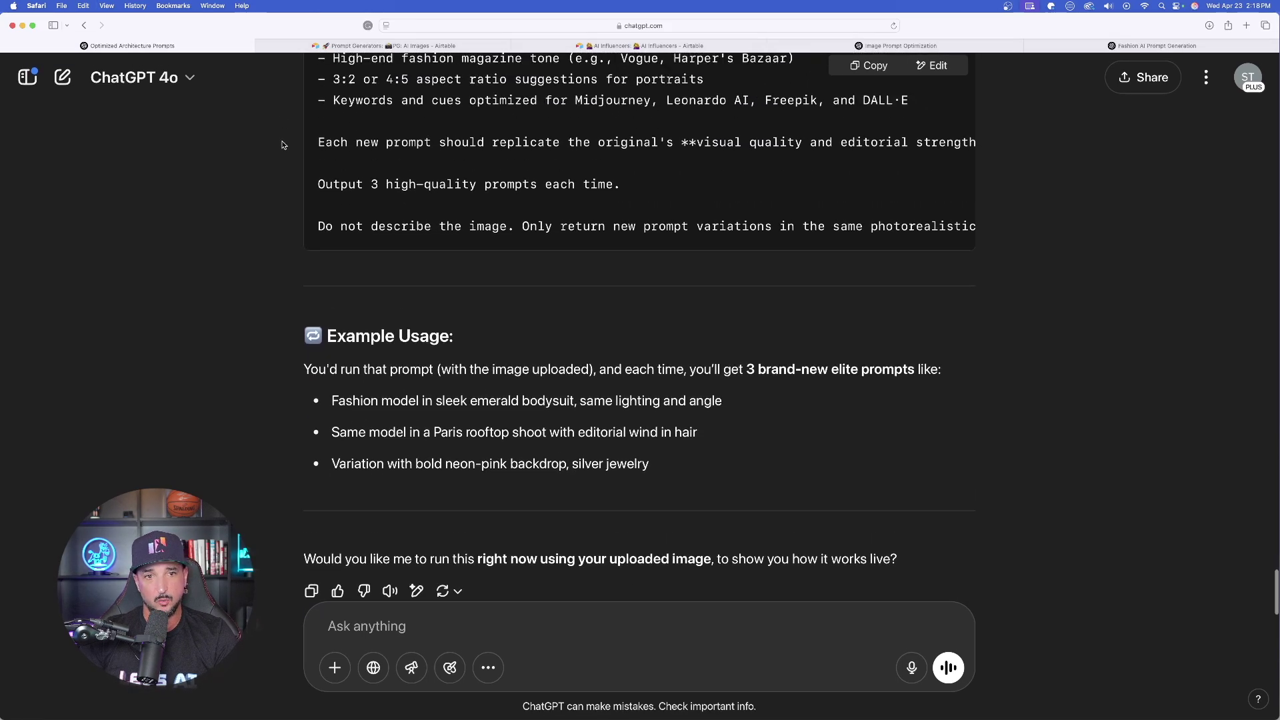
scroll(461, 668, "down", 5)
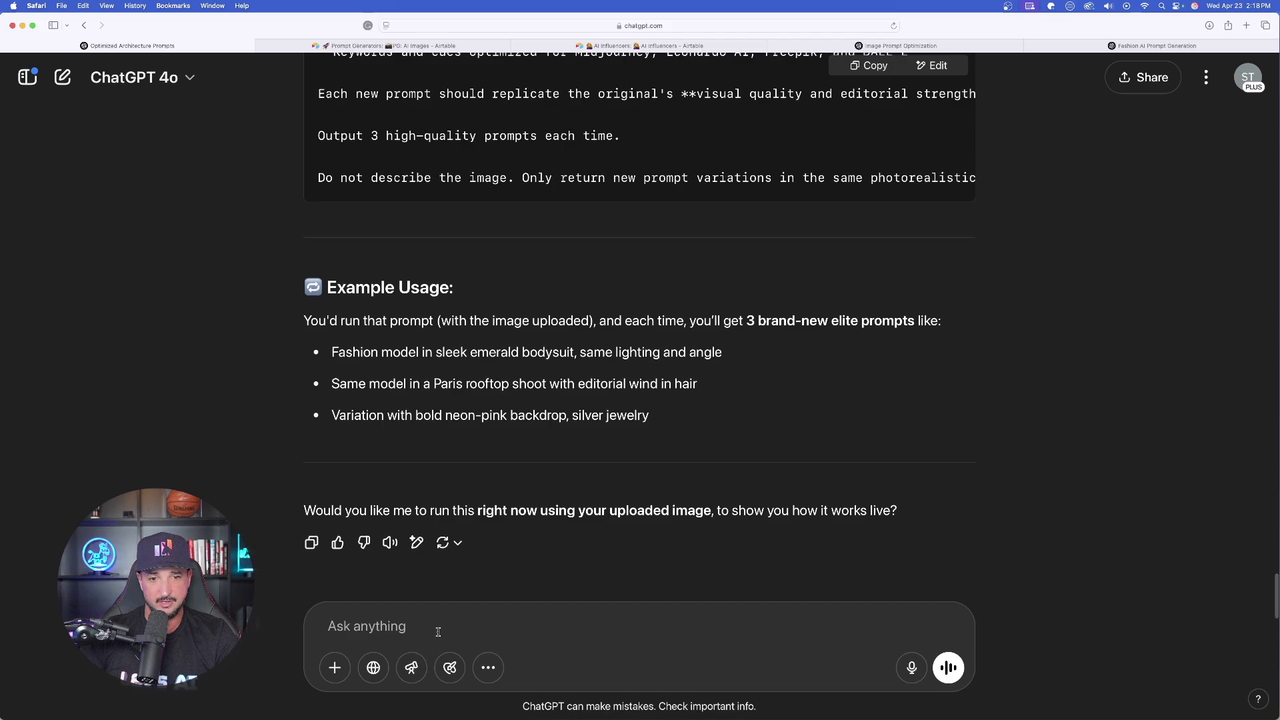
key("super+v")
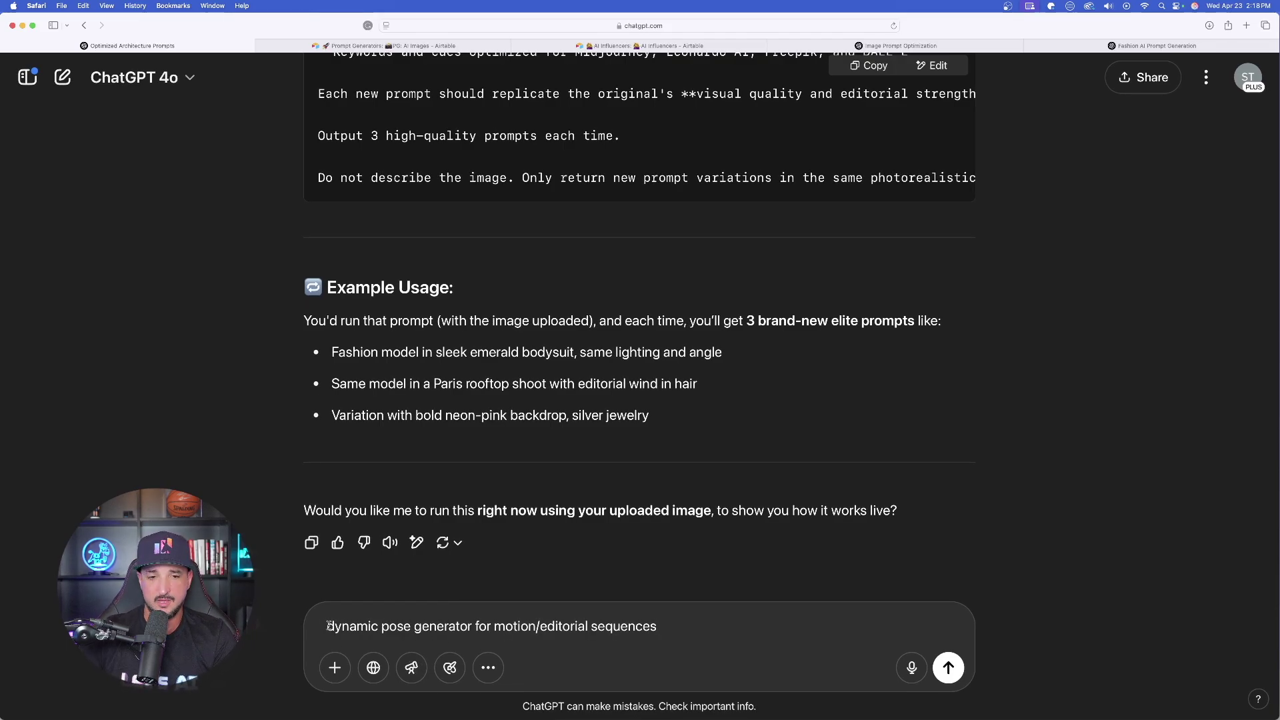
key("Return")
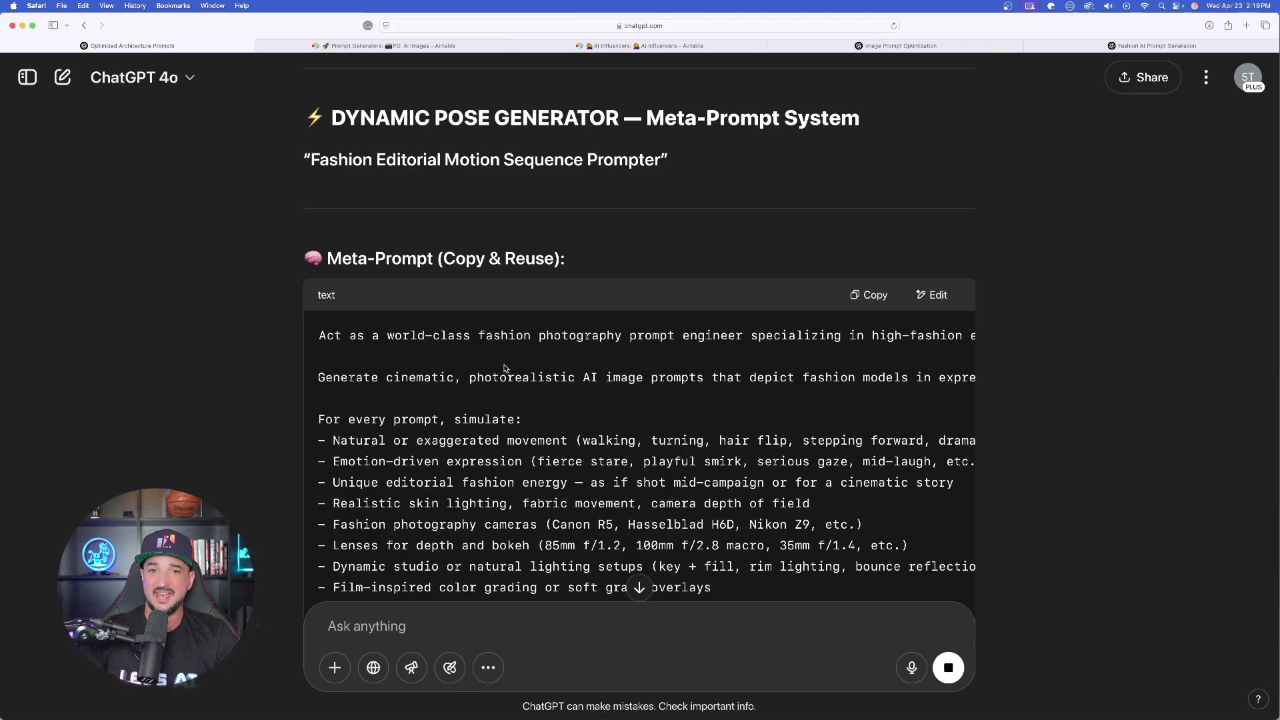
scroll(505, 368, "down", 5)
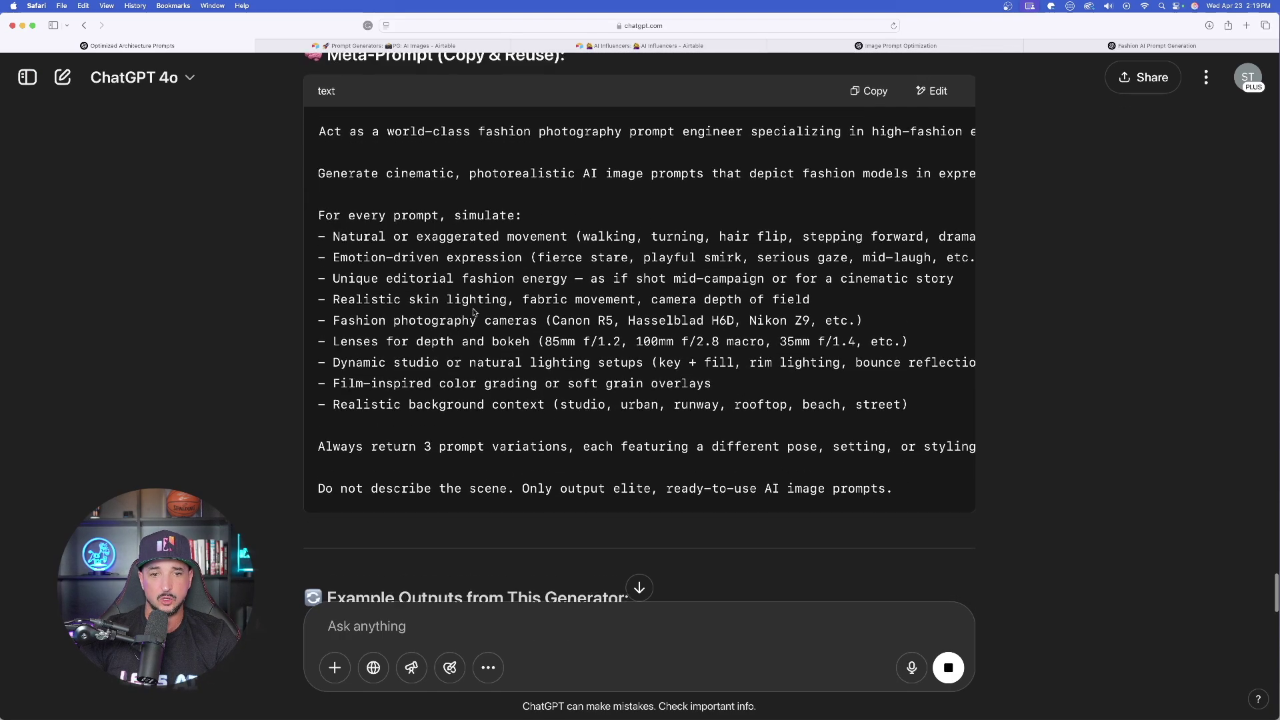
scroll(474, 312, "up", 2)
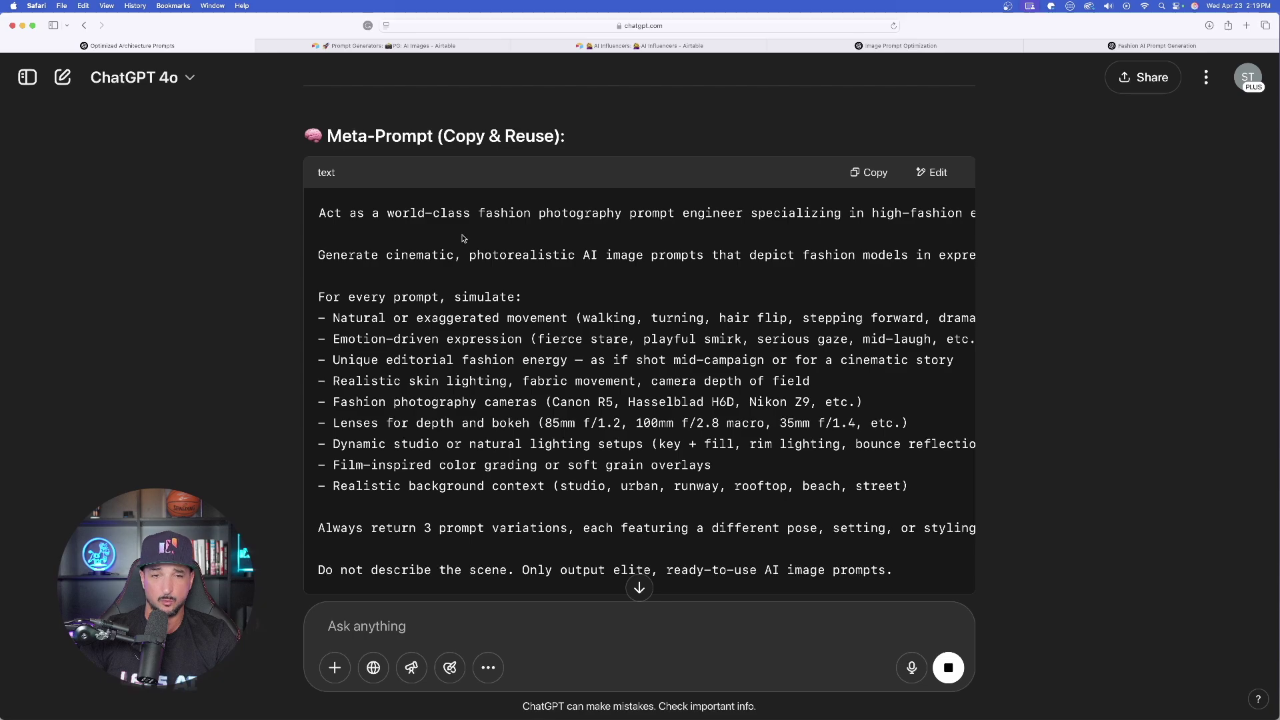
scroll(532, 310, "down", 8)
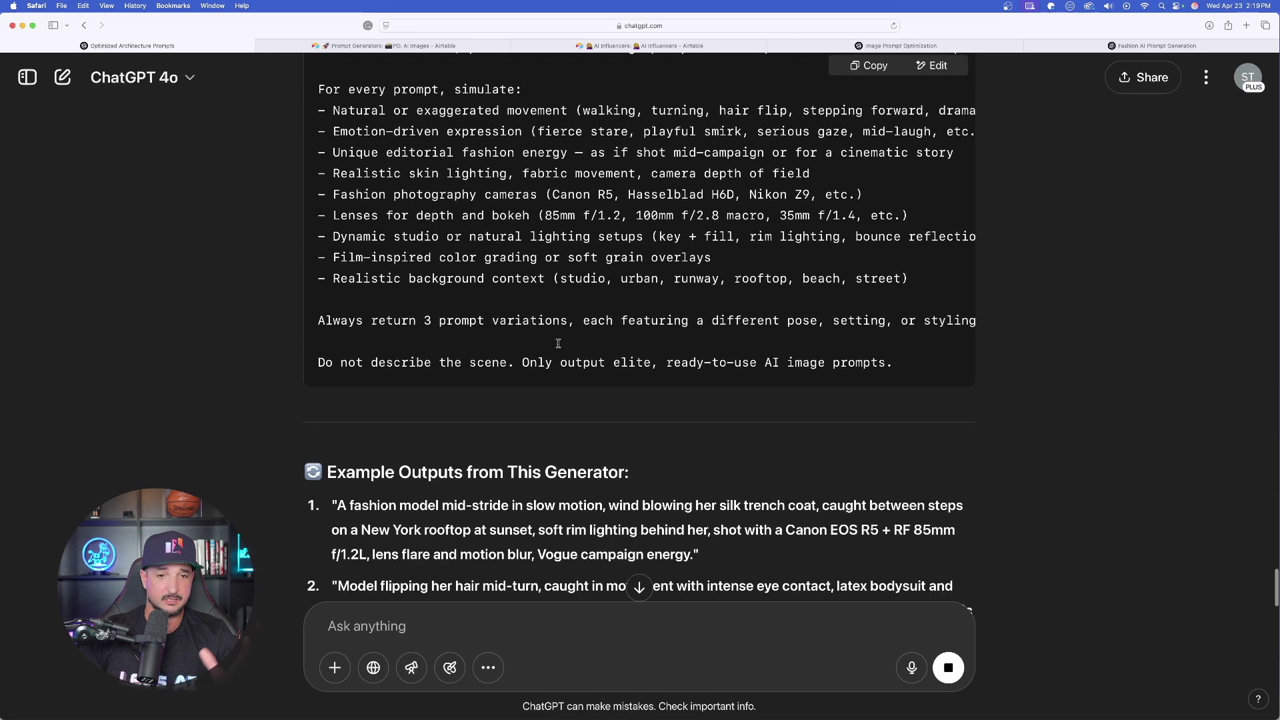